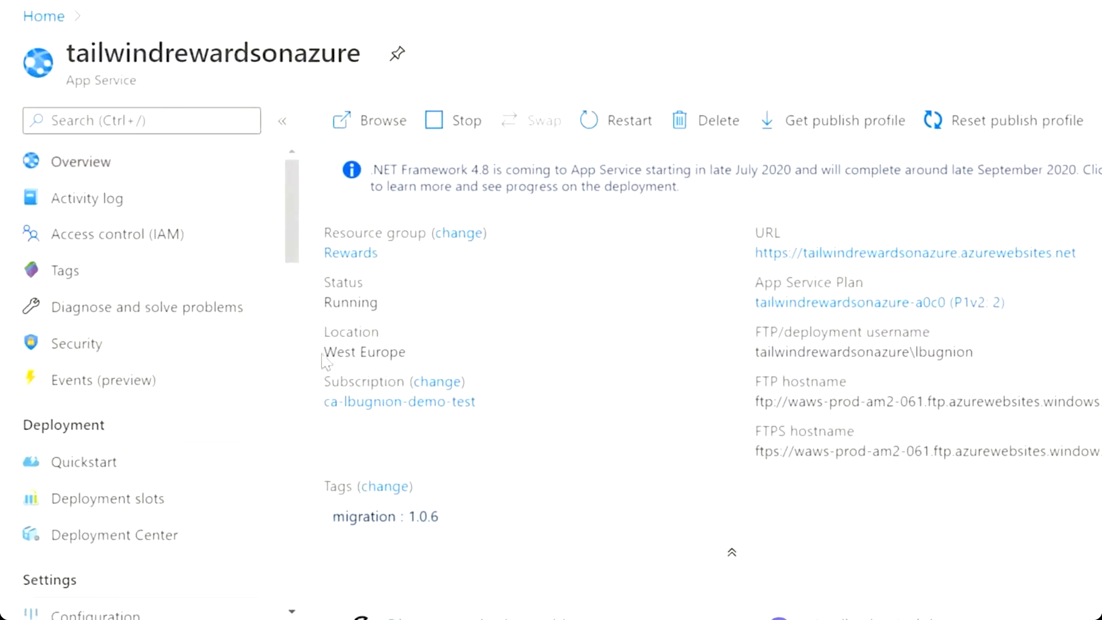
# Open the Availability page of tailwindrewardsonazure's Application Insights, showing 609 successful tests and 100% availability.
pyautogui.scroll(-5, 301, 396)
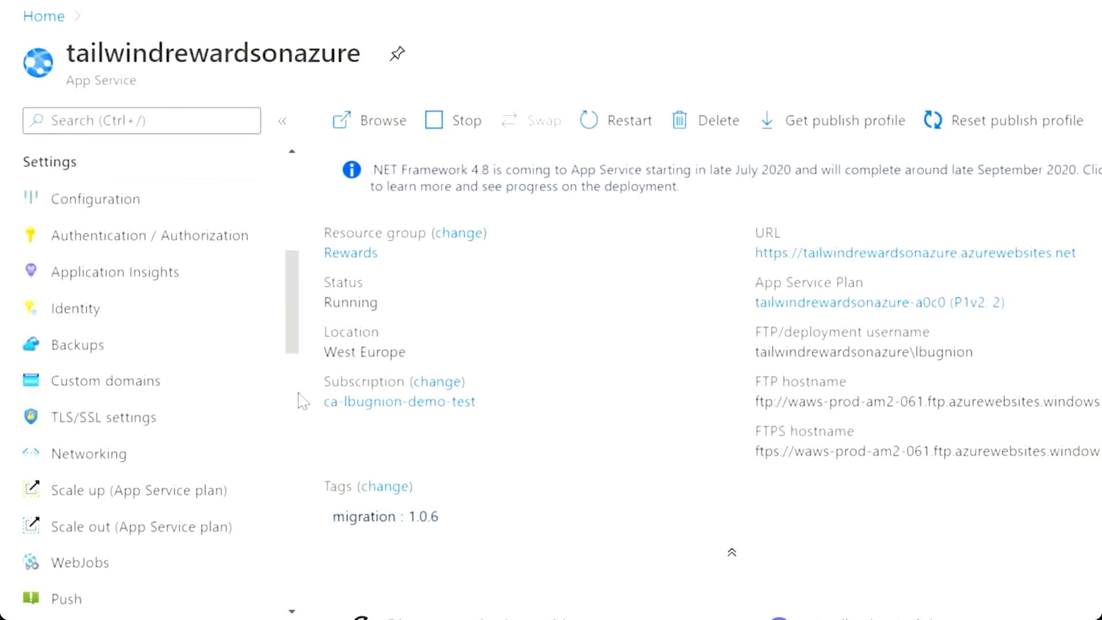
pyautogui.click(164, 279)
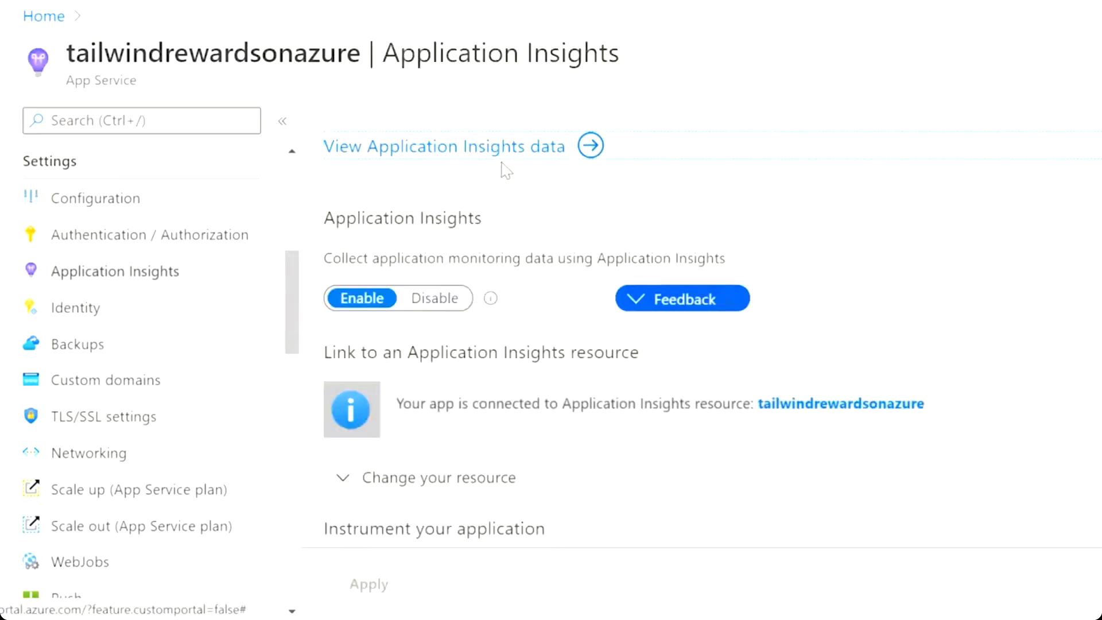
pyautogui.click(586, 147)
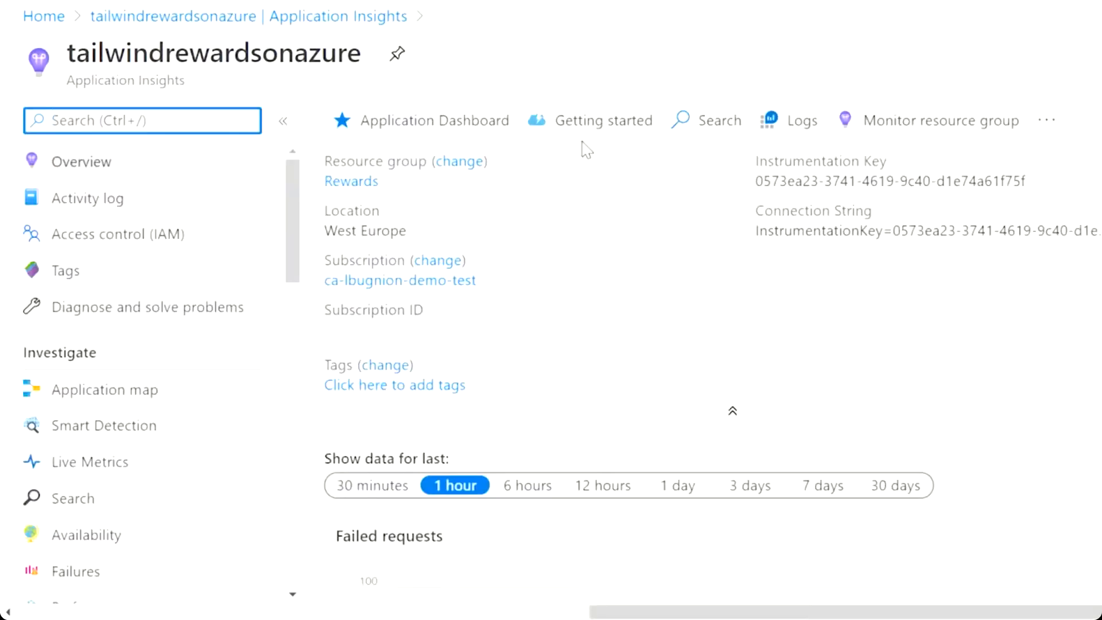
pyautogui.click(198, 539)
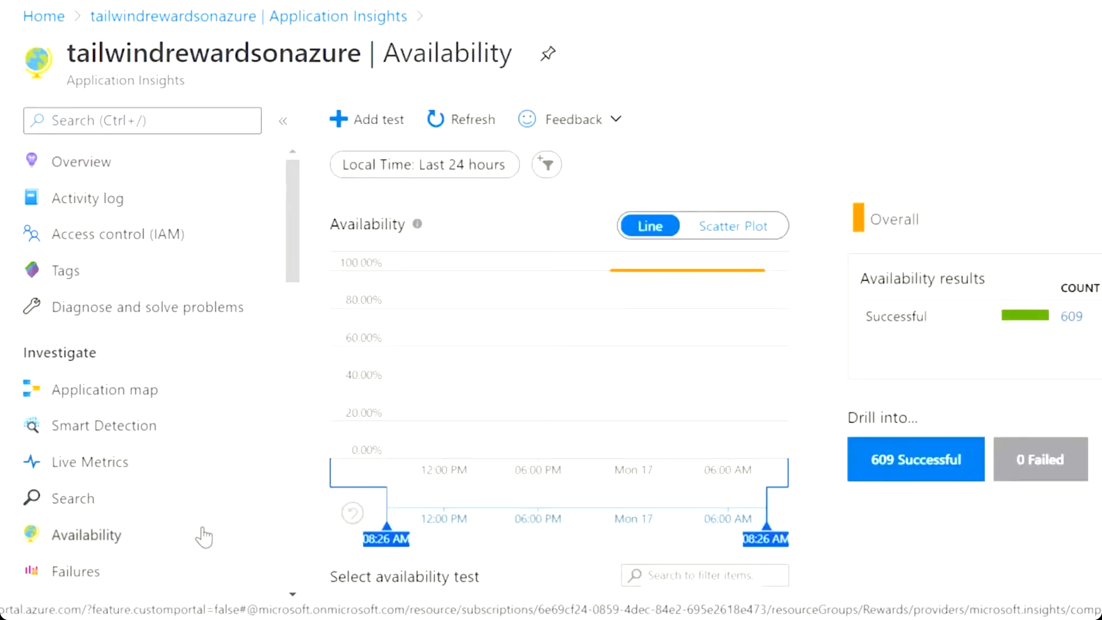
pyautogui.click(283, 121)
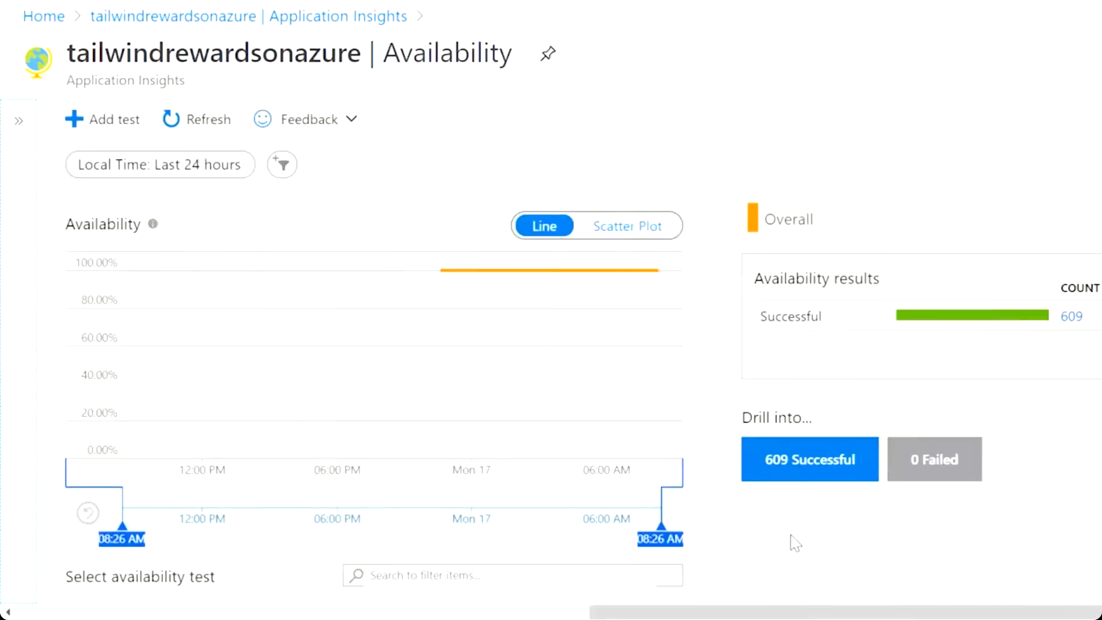
pyautogui.scroll(-5, 812, 546)
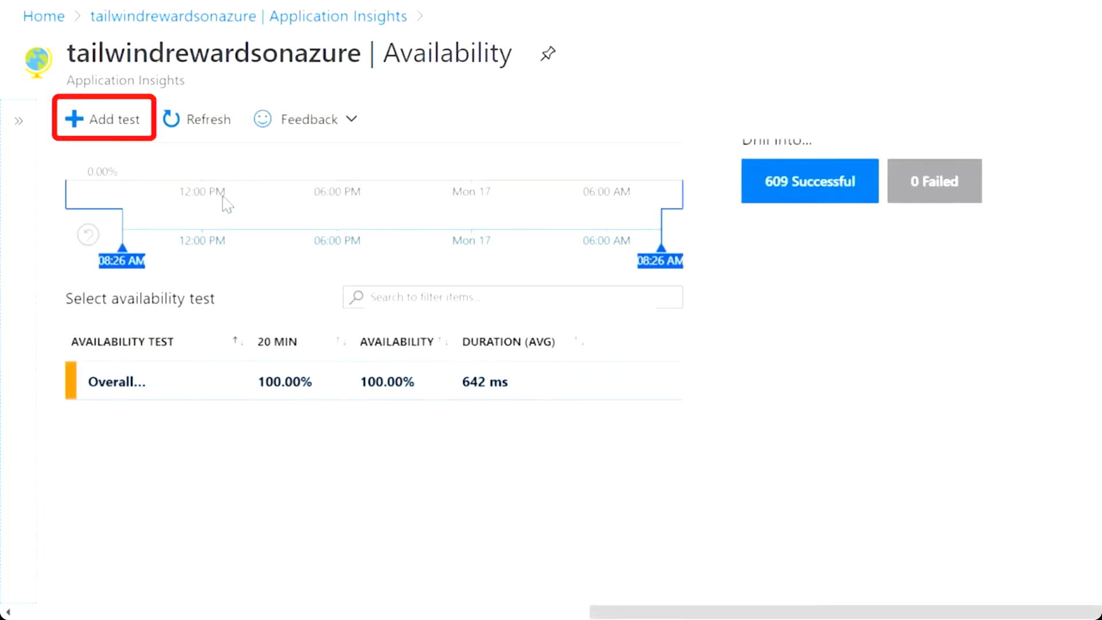
# Start a new availability test named Rewards-Avail-Test that checks the tailwindrewardsonazure site URL.
pyautogui.click(123, 122)
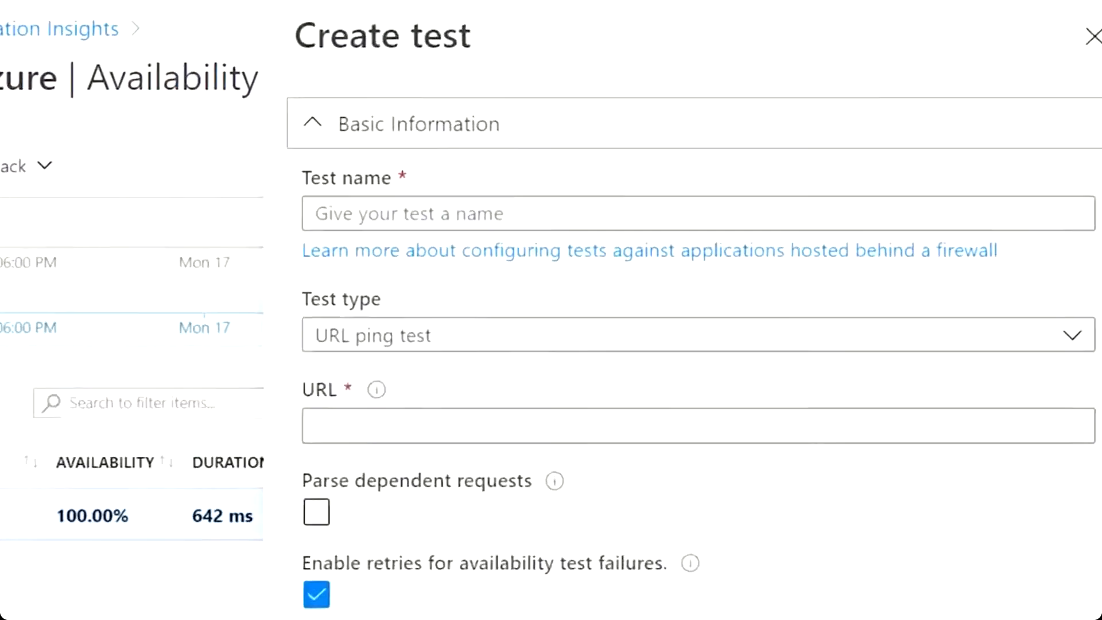
pyautogui.click(658, 150)
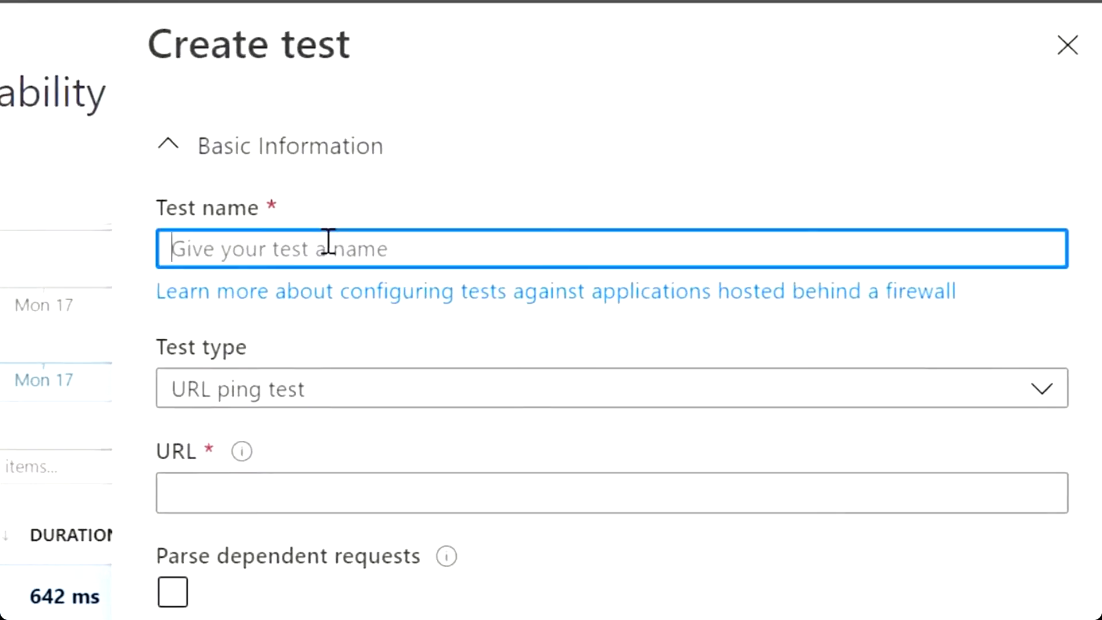
pyautogui.write('Re')
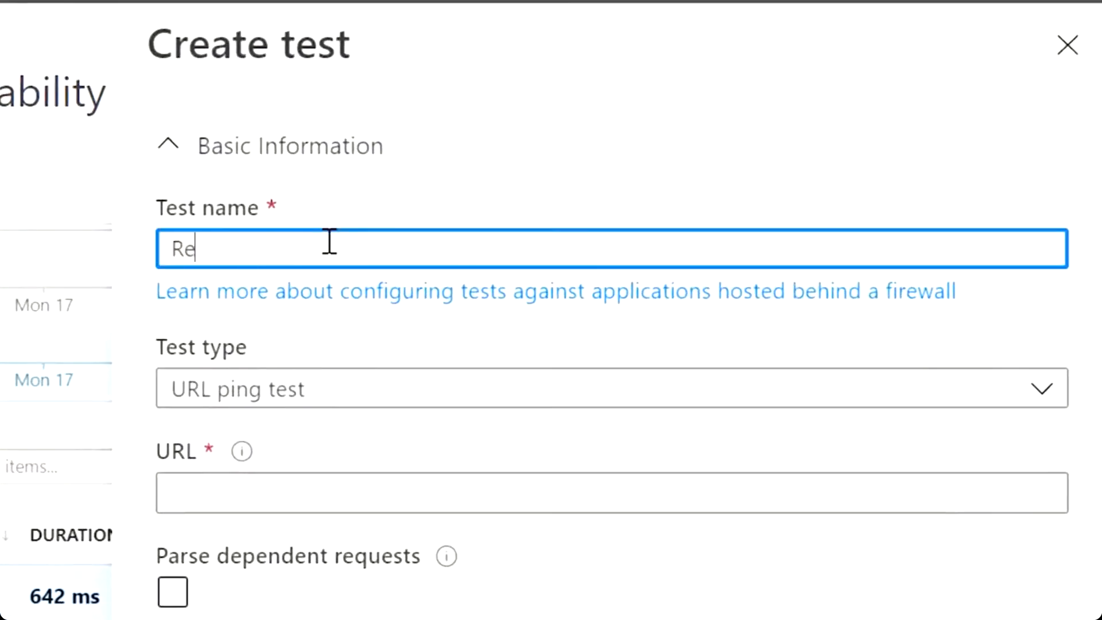
pyautogui.write('wards-Avai')
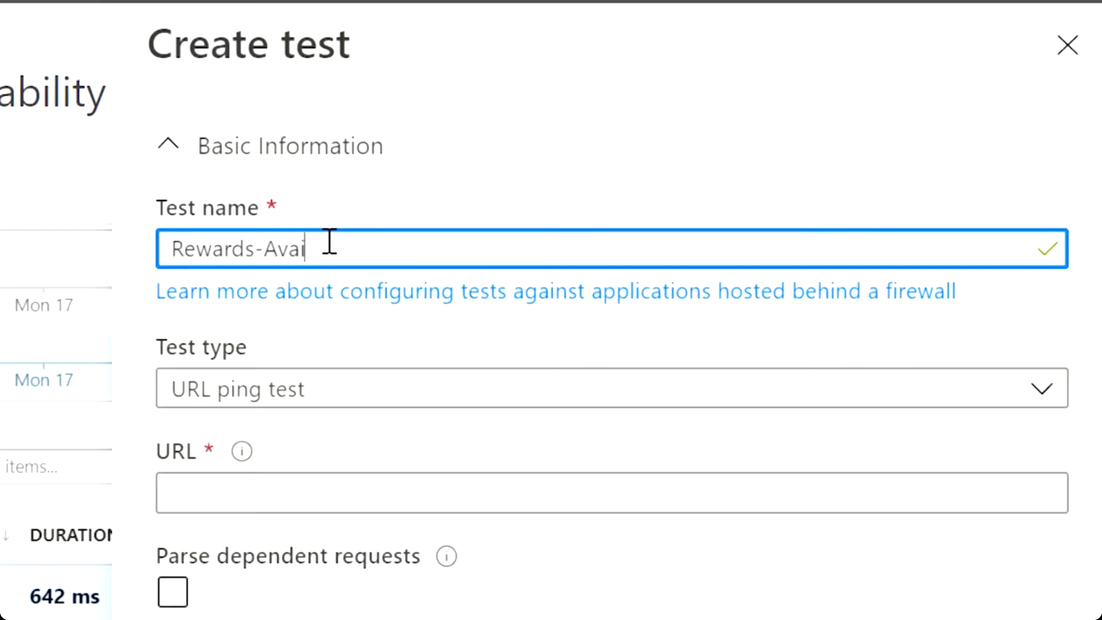
pyautogui.write('l-Test')
pyautogui.click(369, 486)
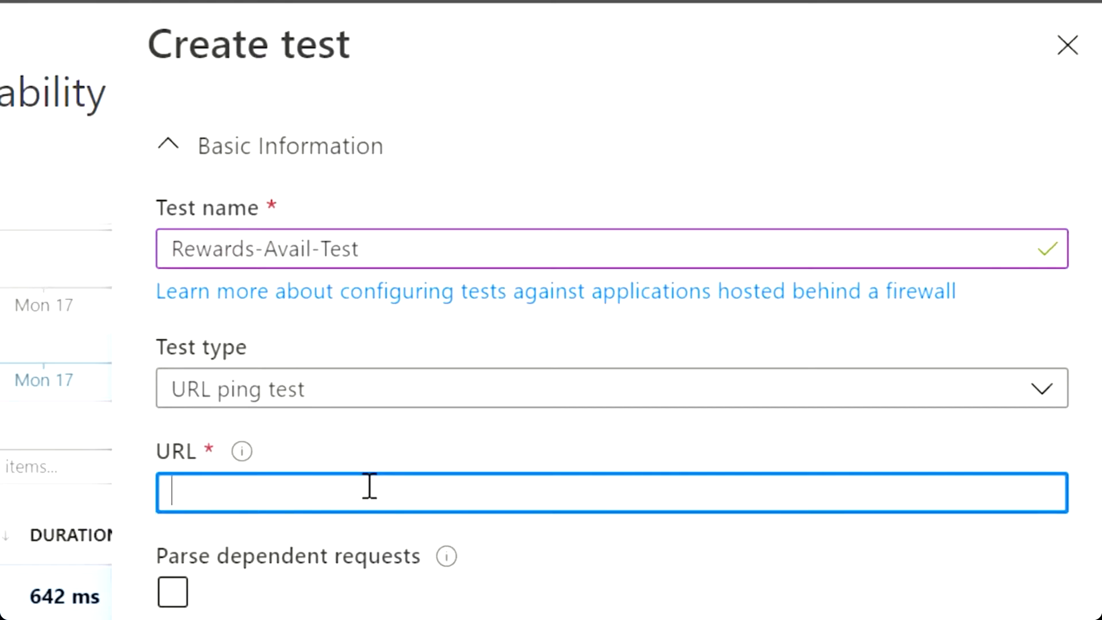
pyautogui.write('https://tailwindrewardsonazure.azurewebsites.net/')
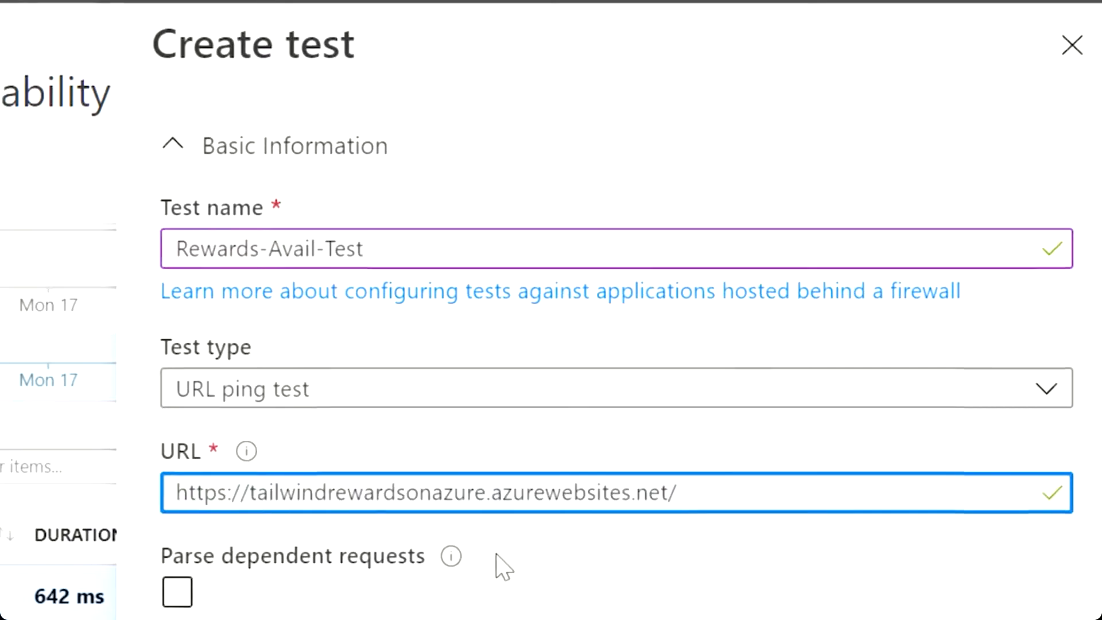
pyautogui.moveTo(447, 558)
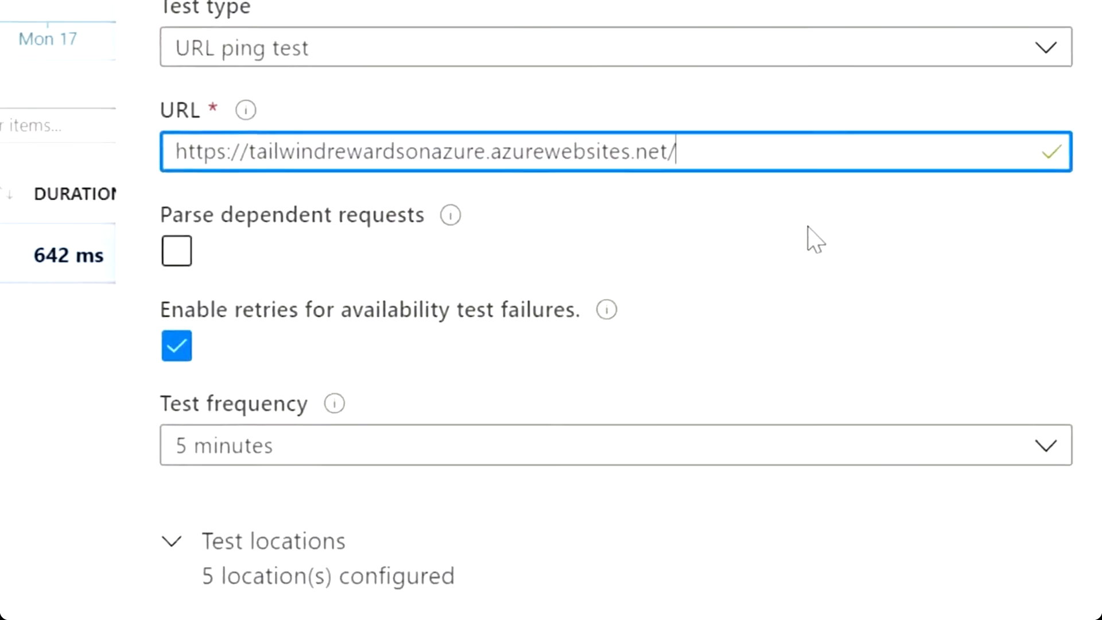
# Review the test locations, success criteria and alert settings, then create the test.
pyautogui.scroll(-3, 814, 239)
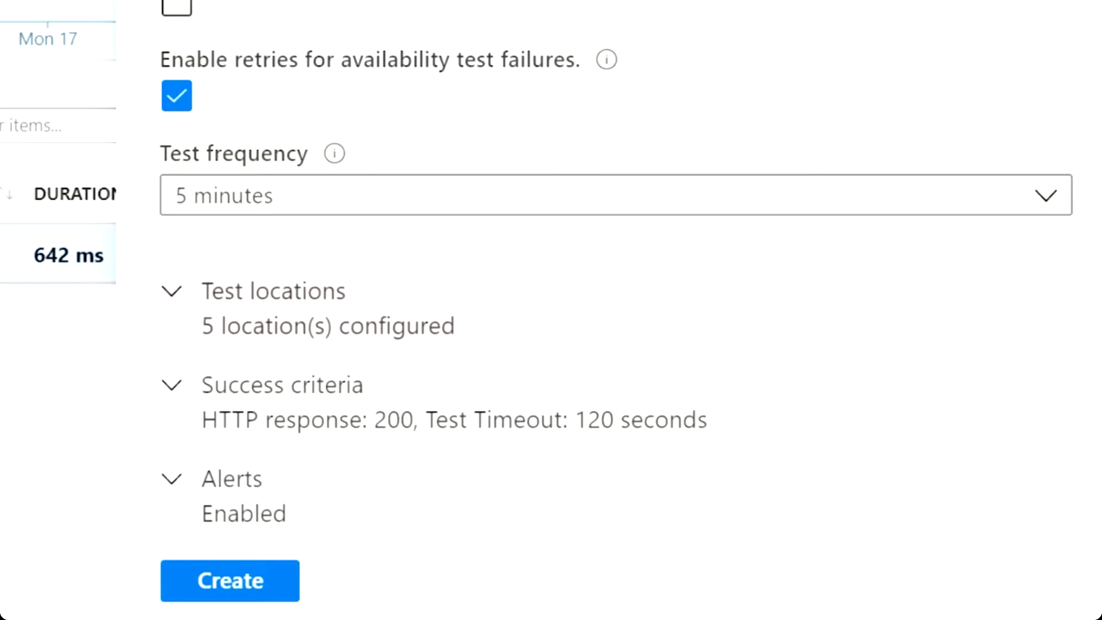
pyautogui.click(331, 318)
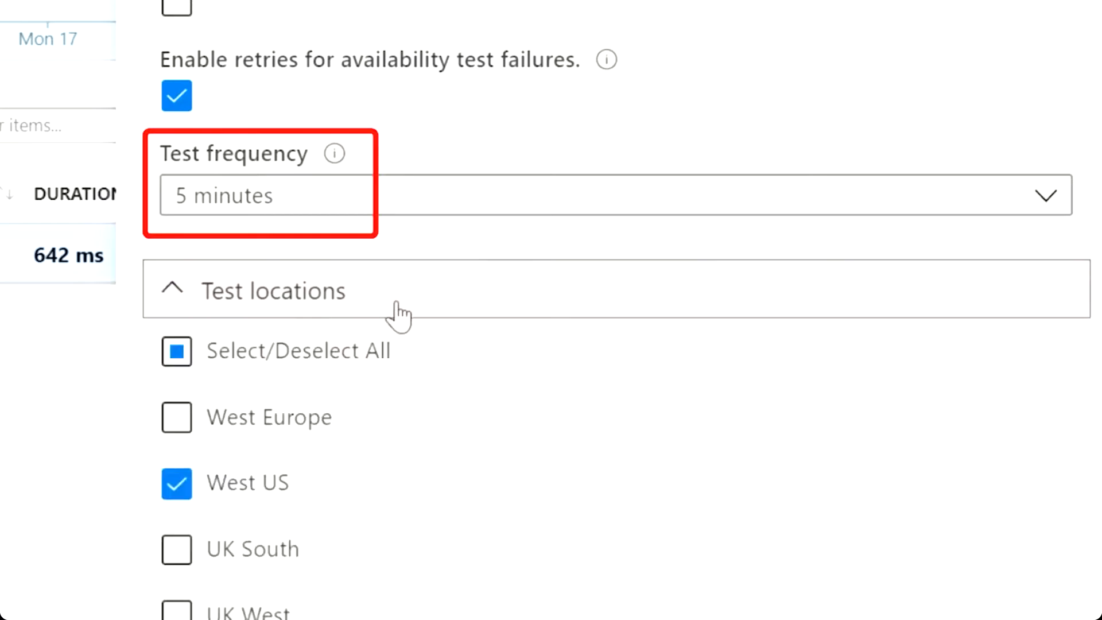
pyautogui.scroll(-10, 448, 313)
pyautogui.scroll(-5, 449, 312)
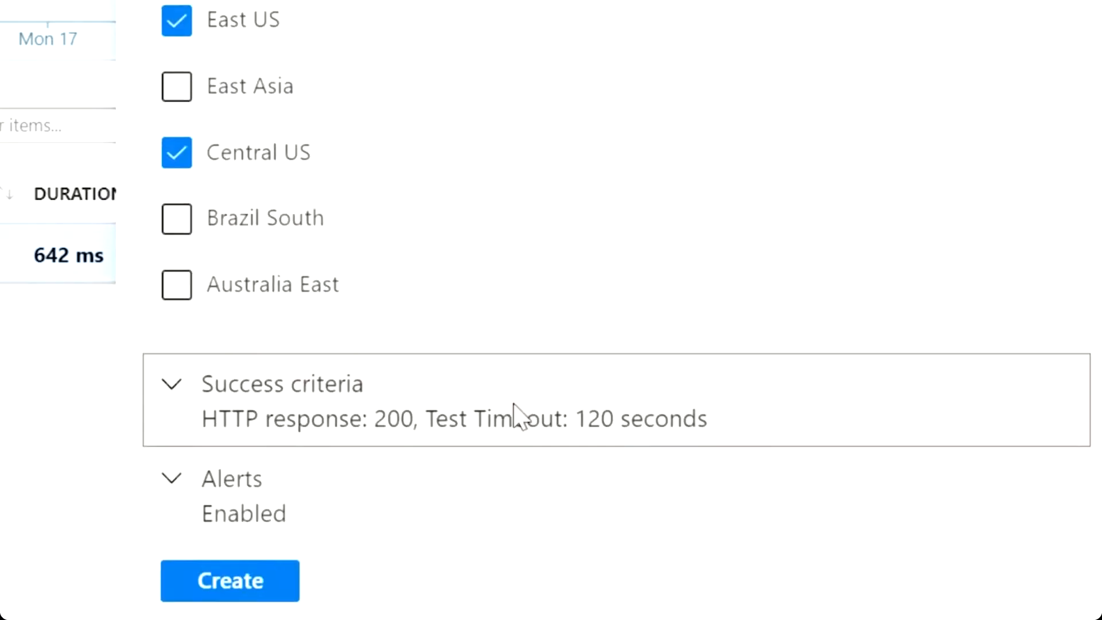
pyautogui.click(513, 409)
pyautogui.scroll(-10, 512, 411)
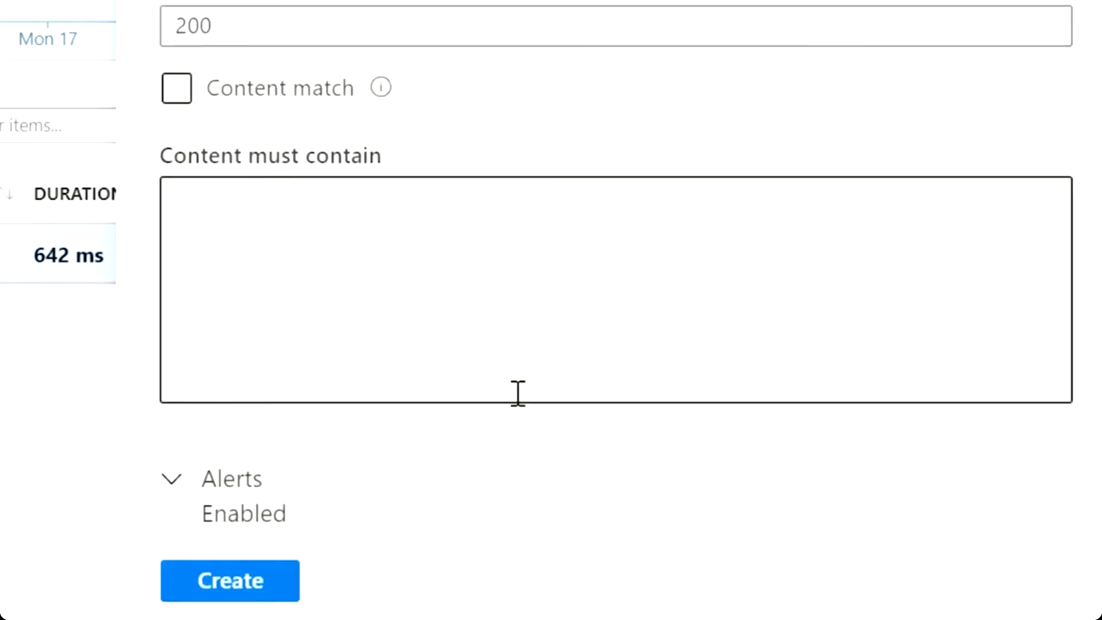
pyautogui.click(514, 519)
pyautogui.scroll(-5, 579, 488)
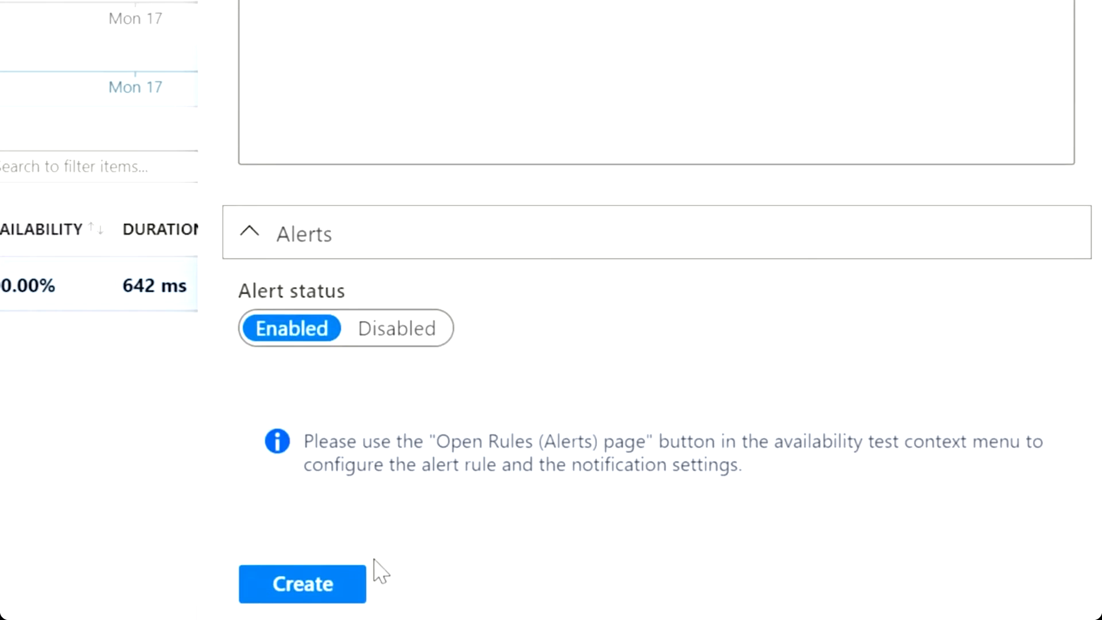
pyautogui.click(337, 589)
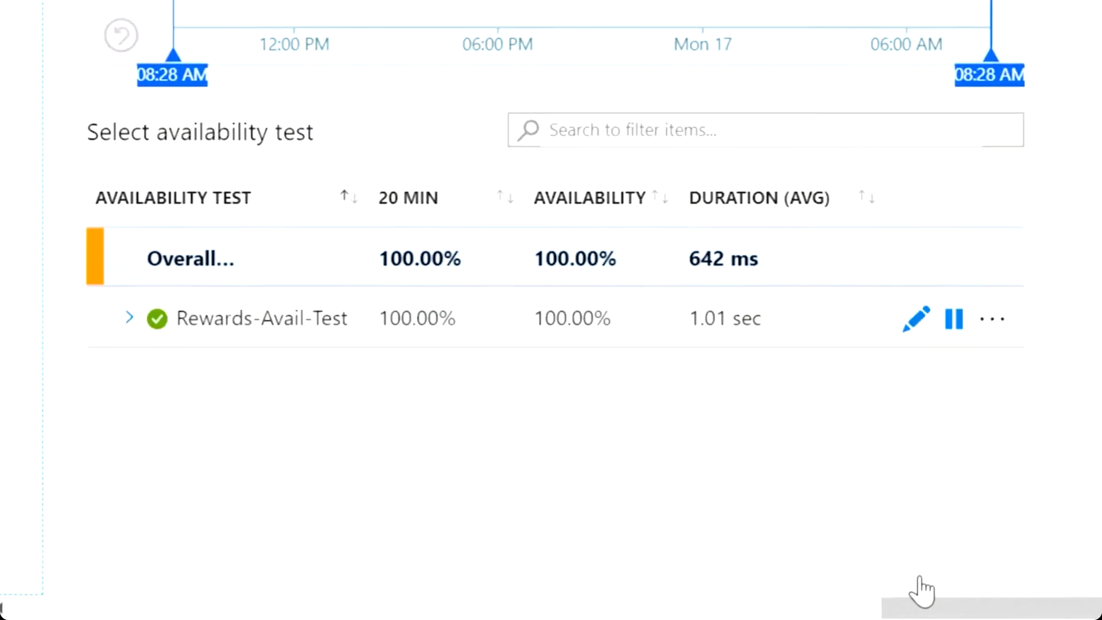
# Open the alert rule for Rewards-Avail-Test and inspect its failed-locations condition.
pyautogui.click(993, 320)
pyautogui.click(925, 497)
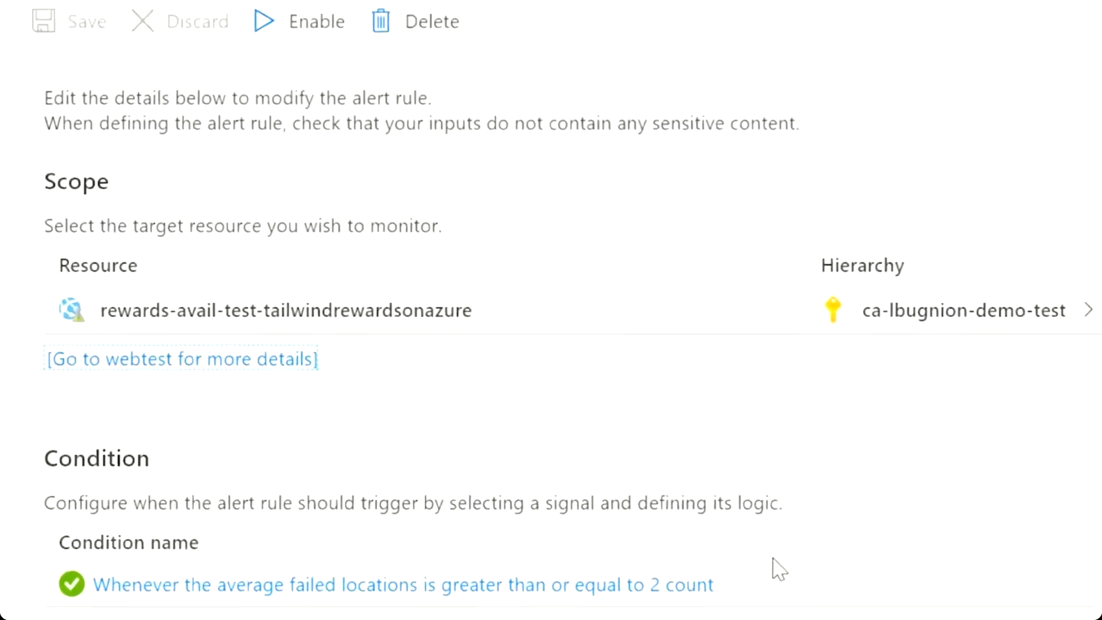
pyautogui.scroll(-4, 677, 616)
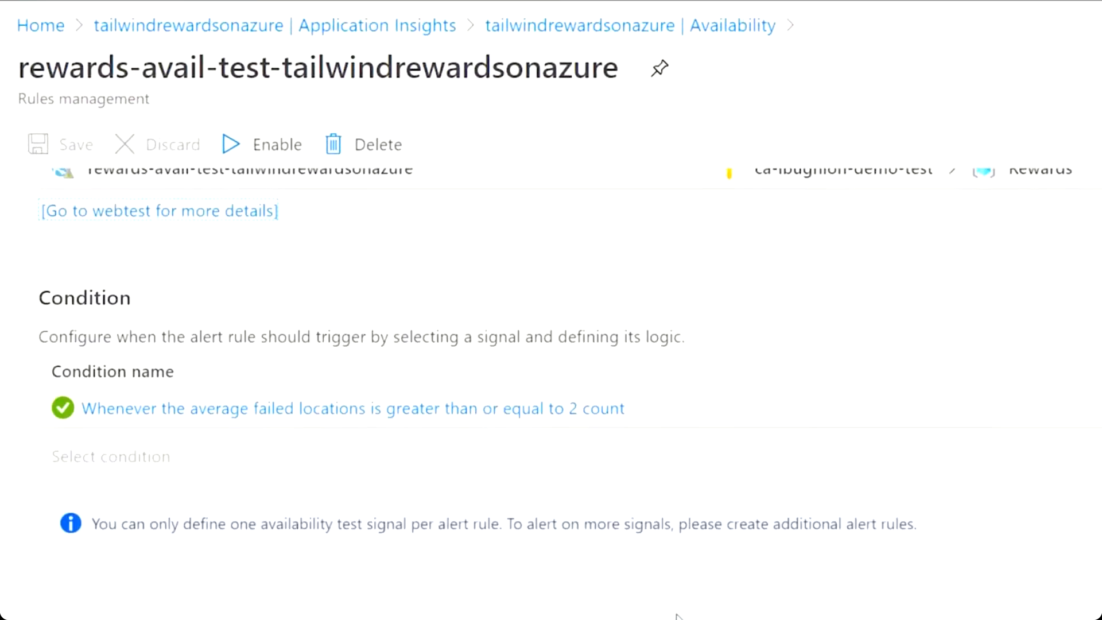
pyautogui.click(558, 416)
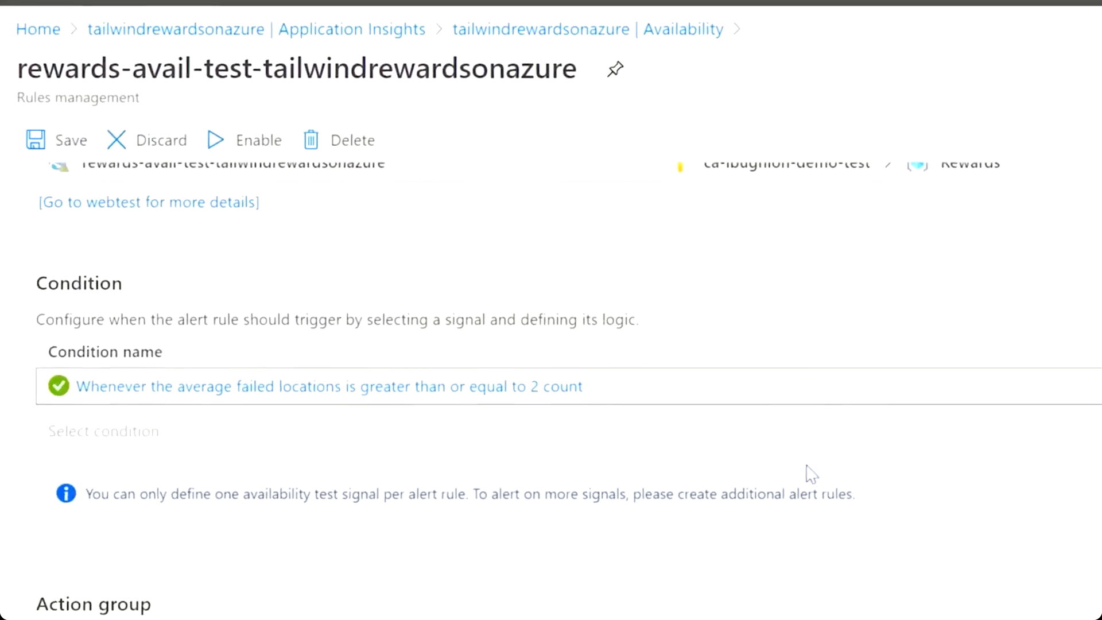
pyautogui.scroll(-7, 860, 443)
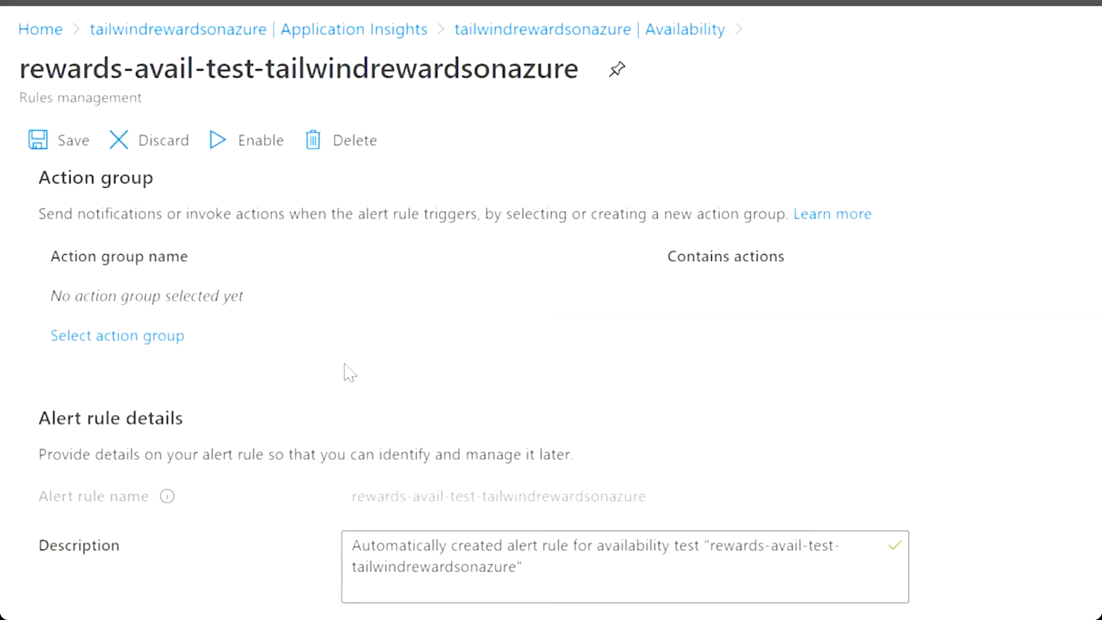
pyautogui.scroll(-2, 337, 371)
# Set the rule description to 'Availability test for Tailwind Rewards' and severity Sev 4, then save.
pyautogui.click(568, 453)
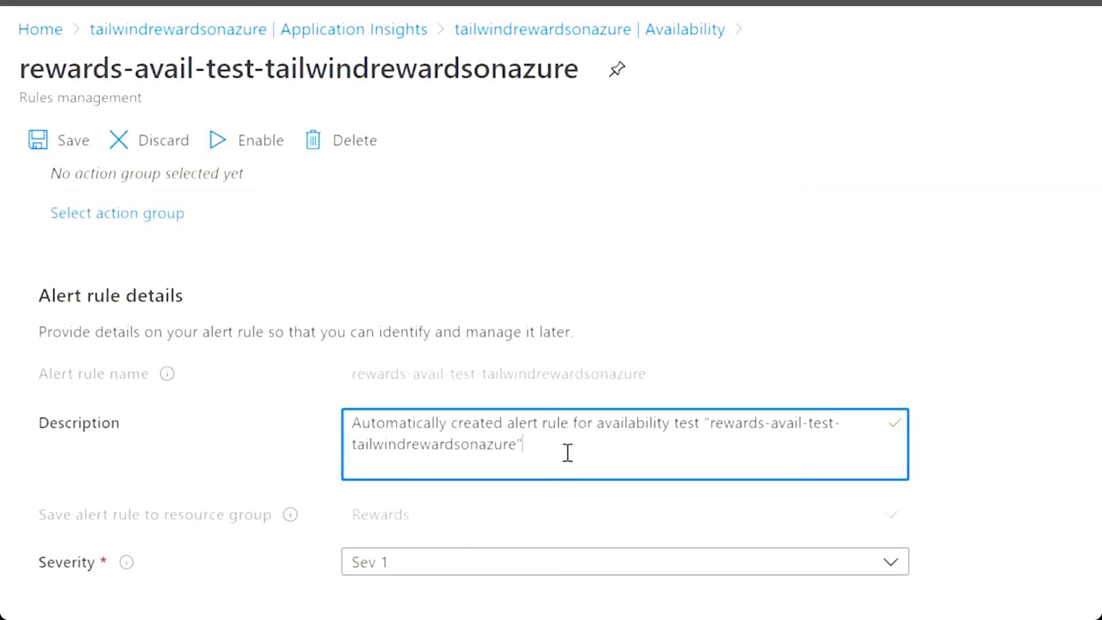
pyautogui.hotkey('ctrl', 'a')
pyautogui.write('Avail')
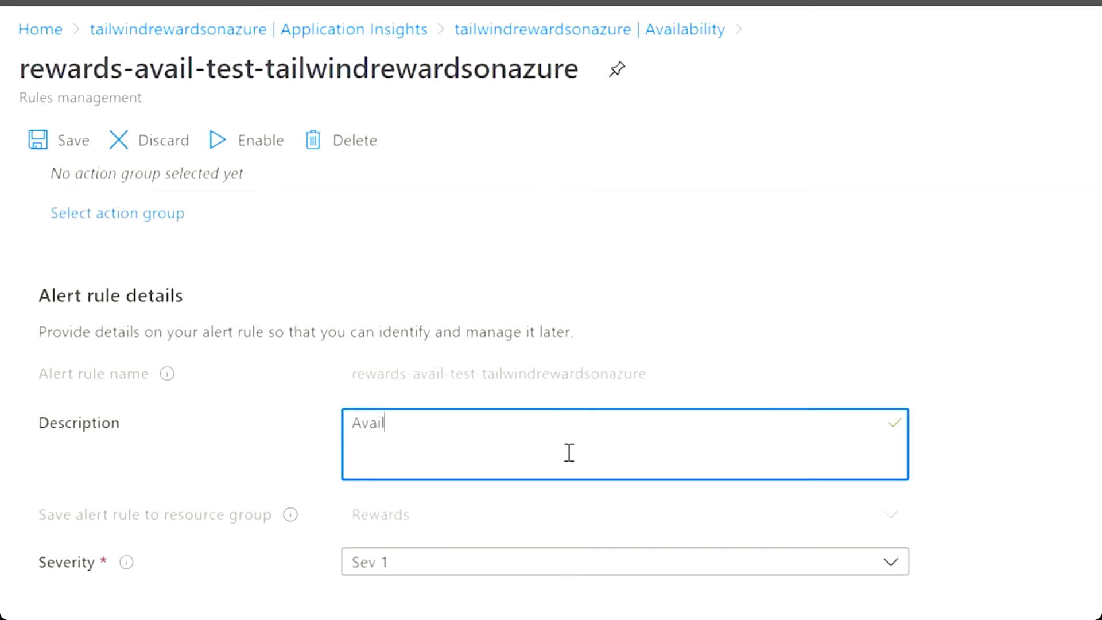
pyautogui.write('ability test for Tailwind Rewards')
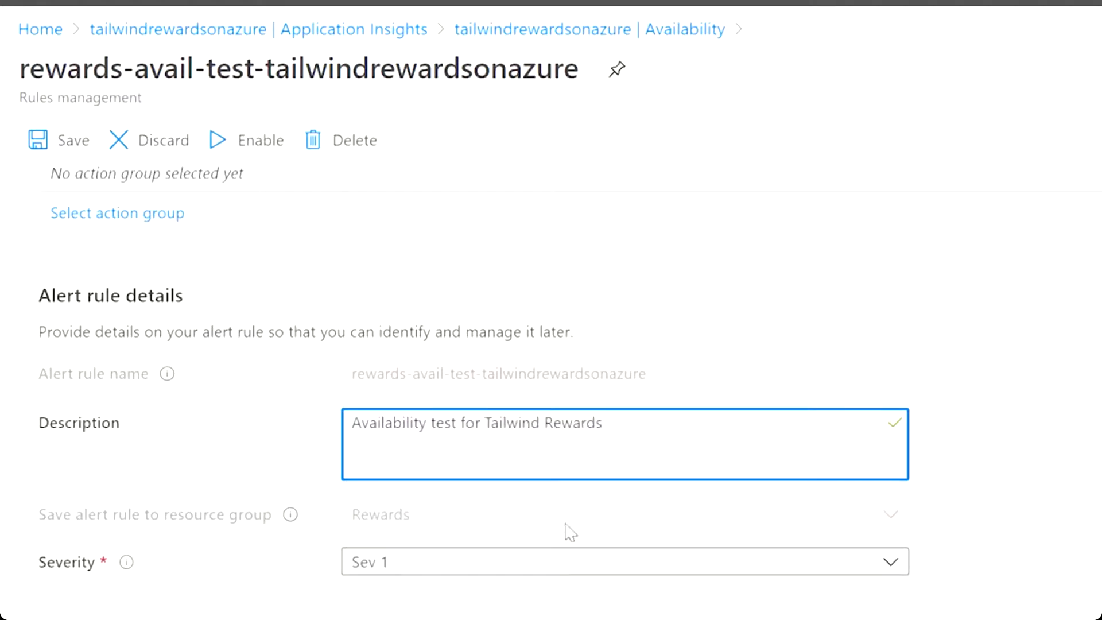
pyautogui.click(583, 561)
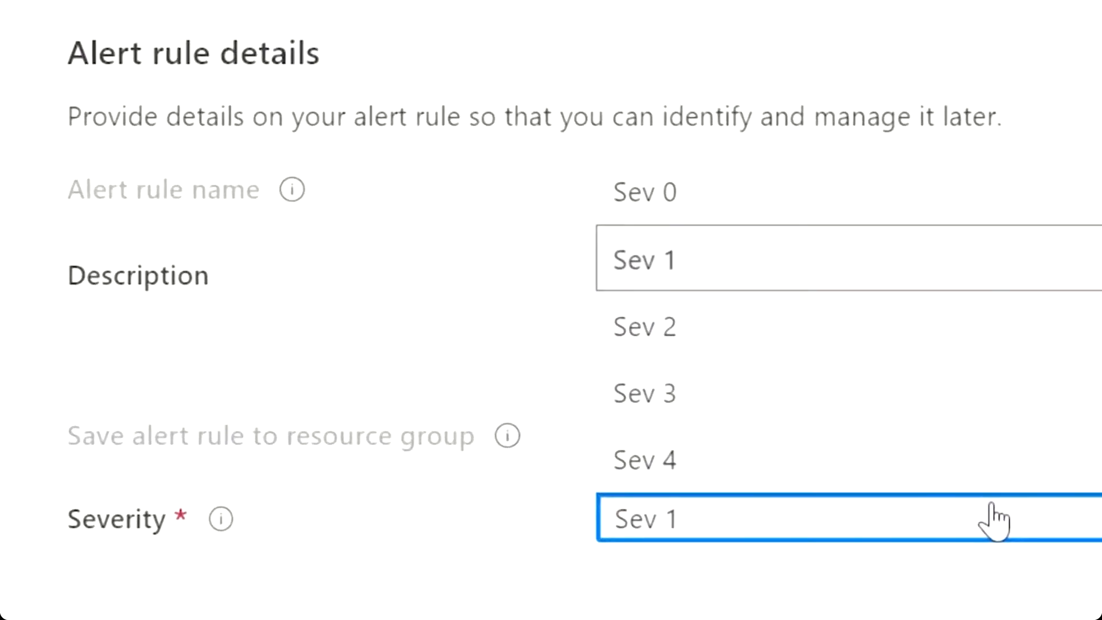
pyautogui.click(817, 468)
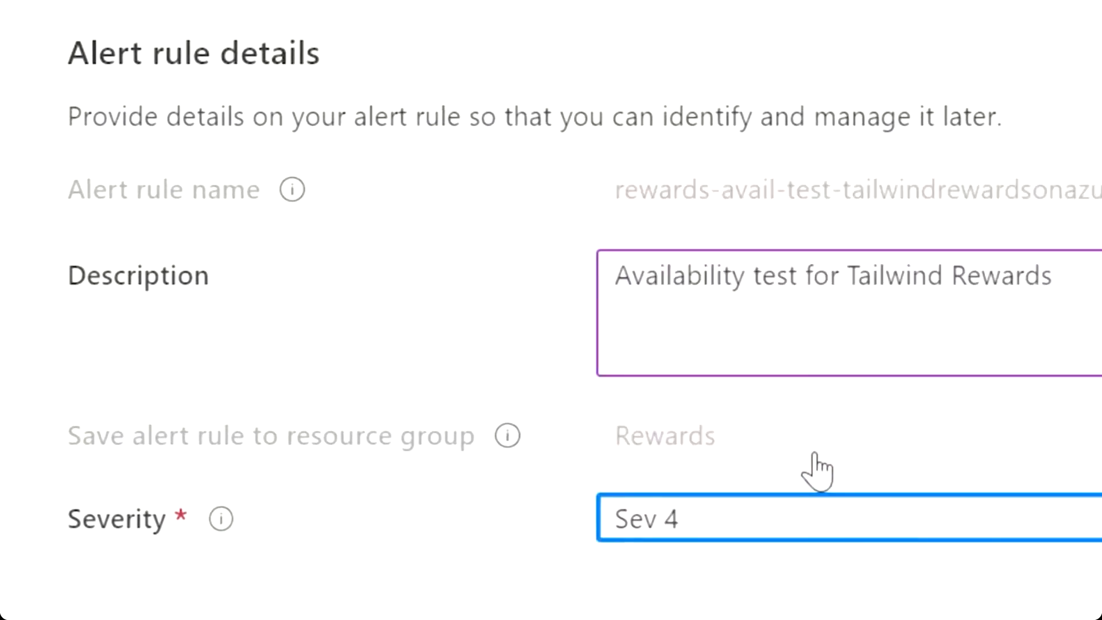
pyautogui.click(31, 87)
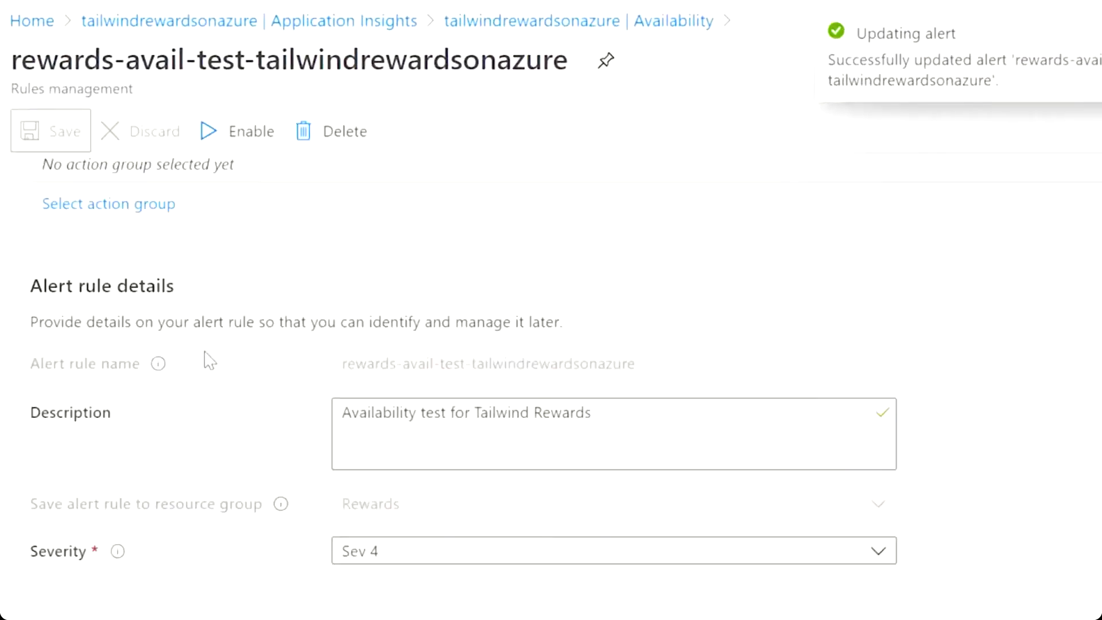
pyautogui.scroll(4, 237, 374)
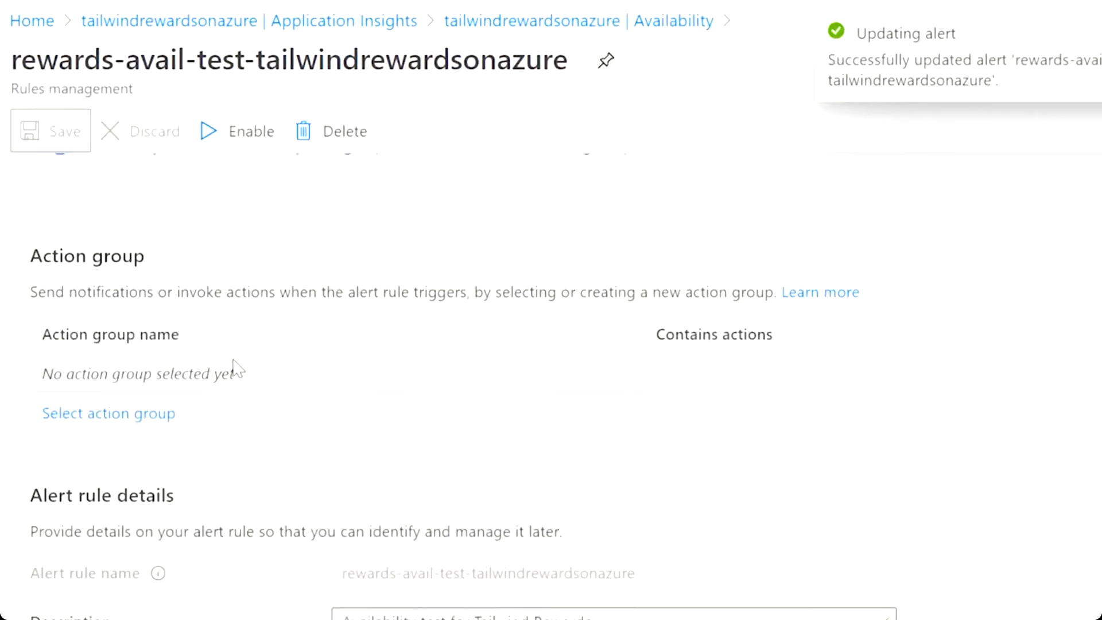
# Start a new action group in resource group Rewards named Rewards-Availability.
pyautogui.click(130, 418)
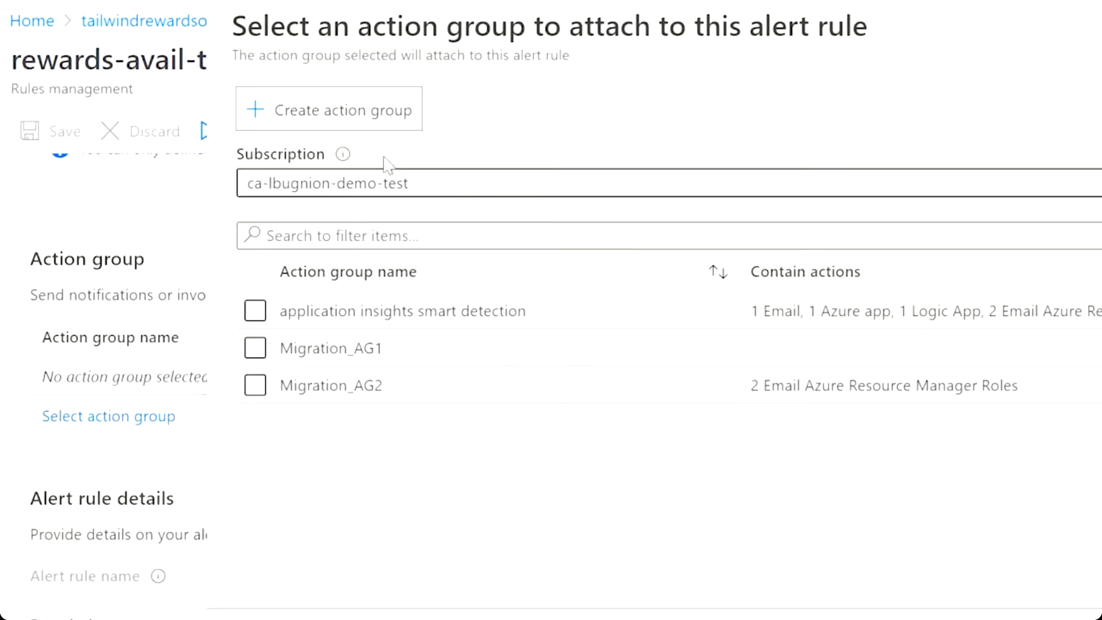
pyautogui.click(363, 115)
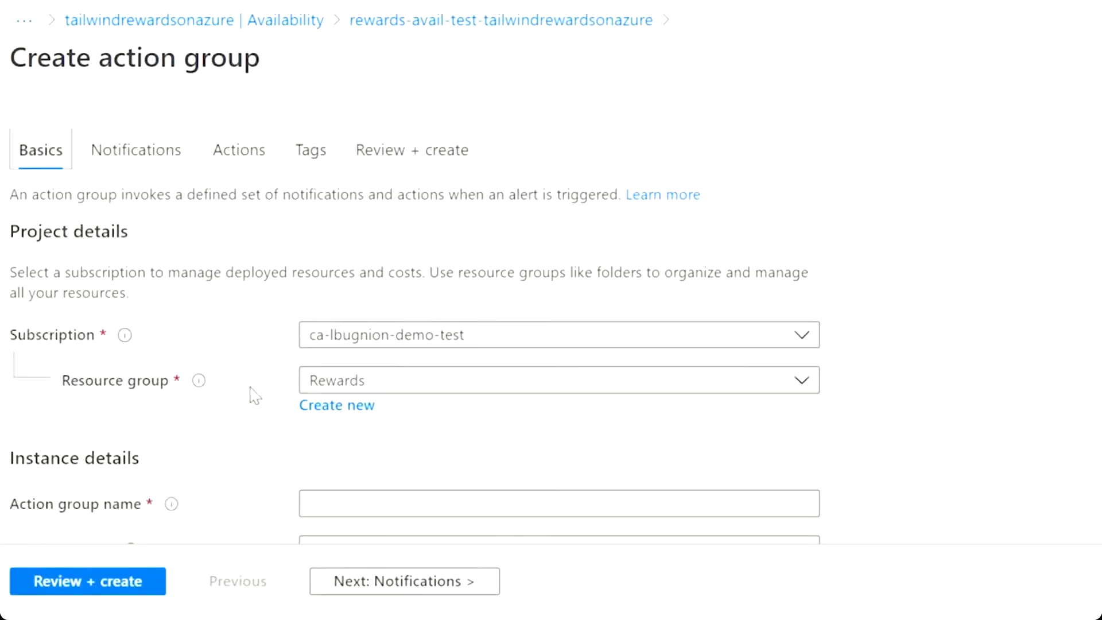
pyautogui.scroll(-2, 922, 400)
pyautogui.click(416, 403)
pyautogui.write('Rewards-')
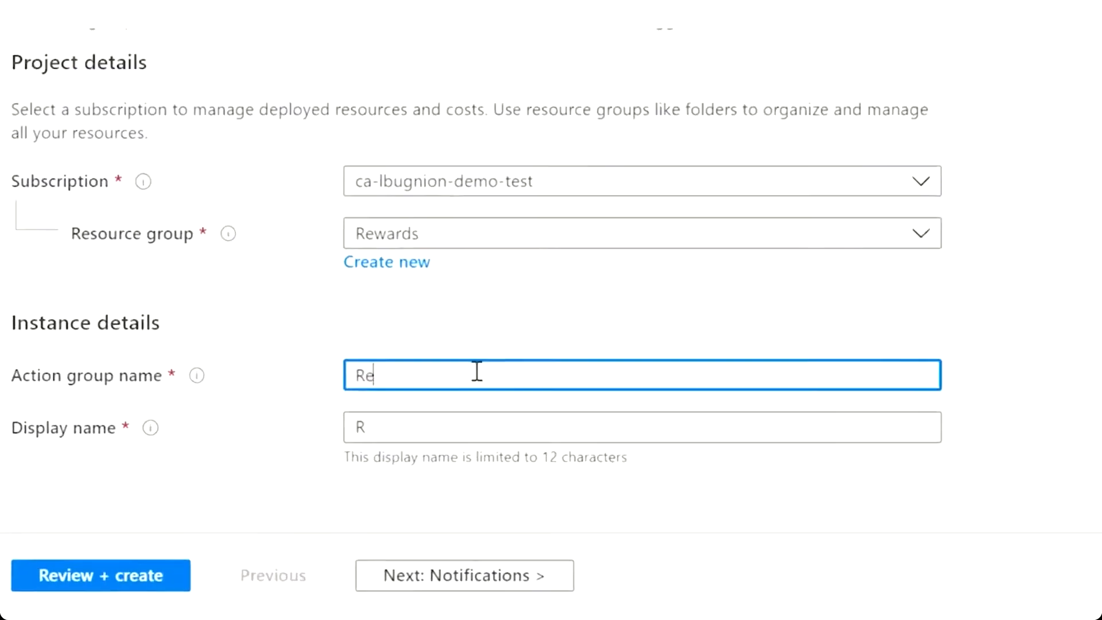
pyautogui.write('Availability')
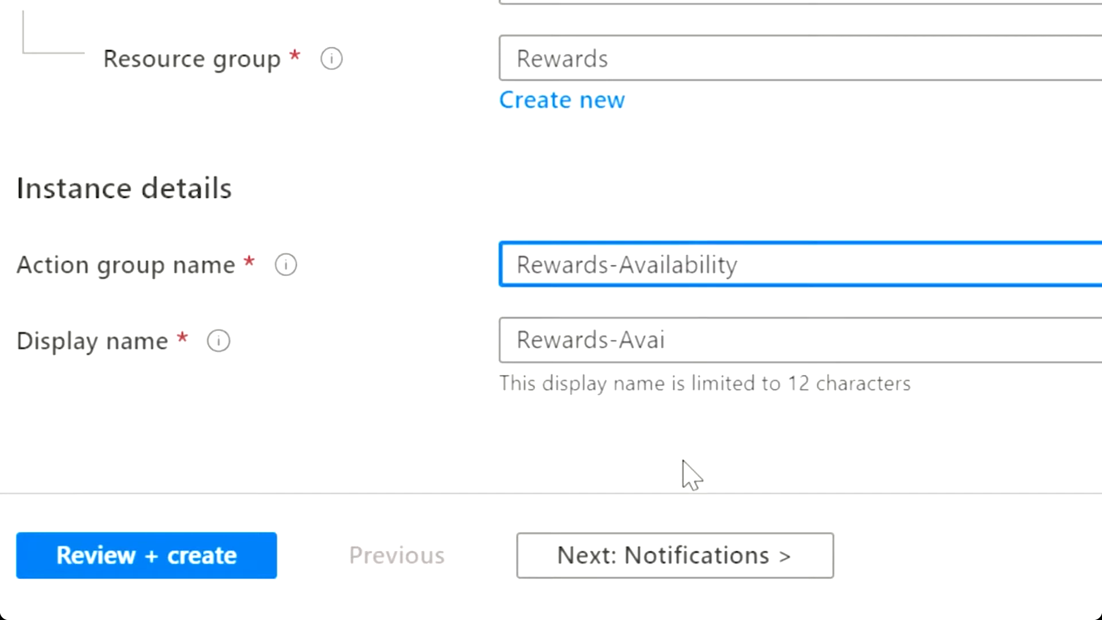
# Add an 'Email owner' notification that emails the Owner Azure Resource Manager role.
pyautogui.click(683, 565)
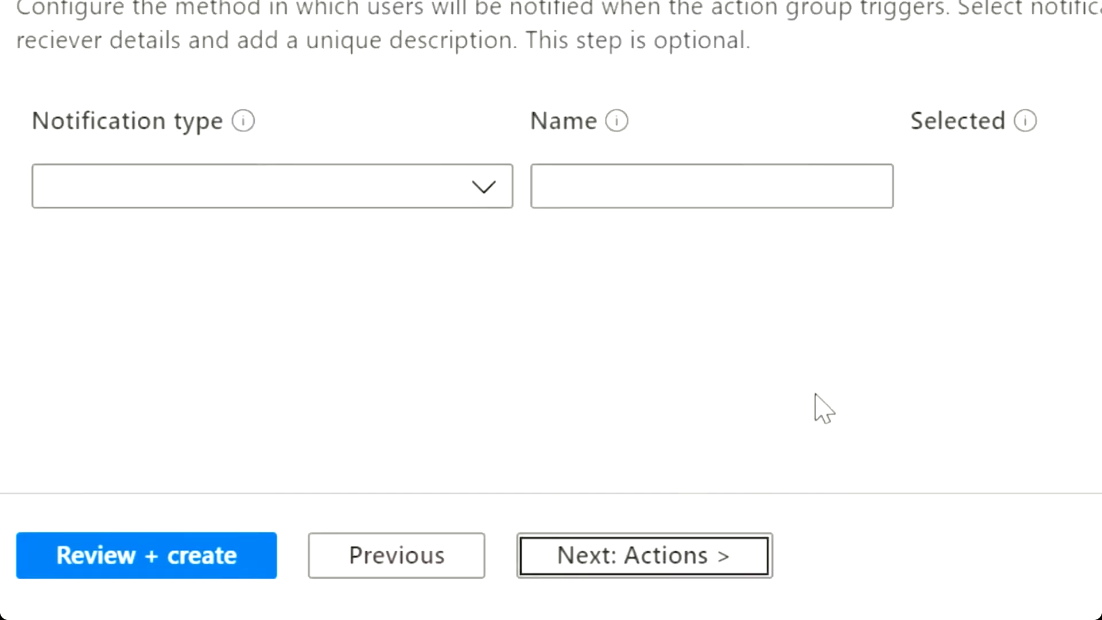
pyautogui.click(492, 193)
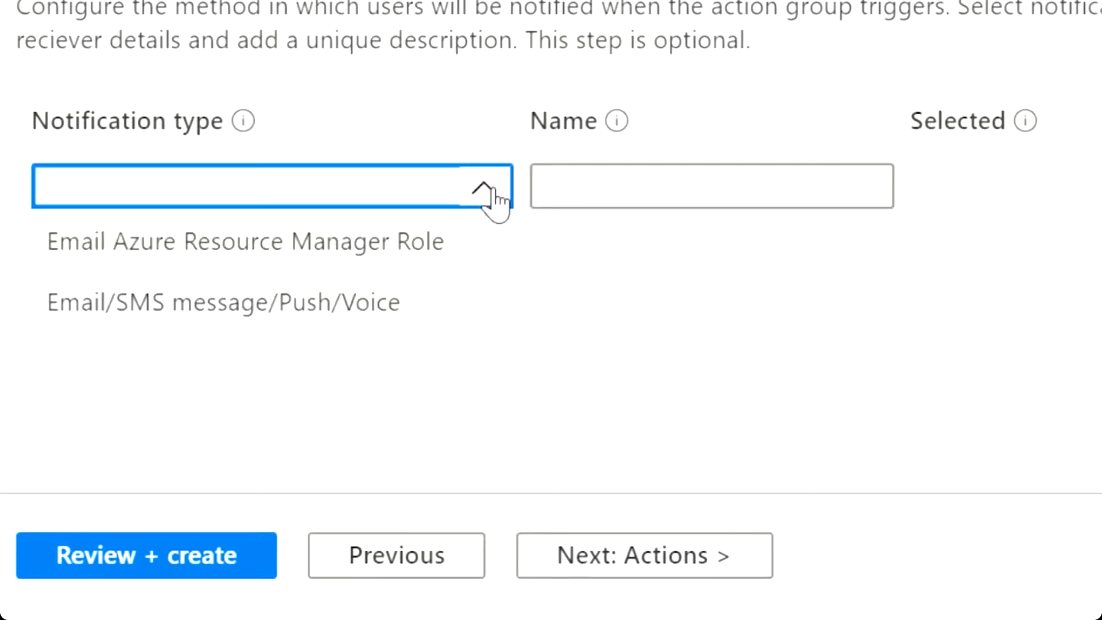
pyautogui.click(453, 241)
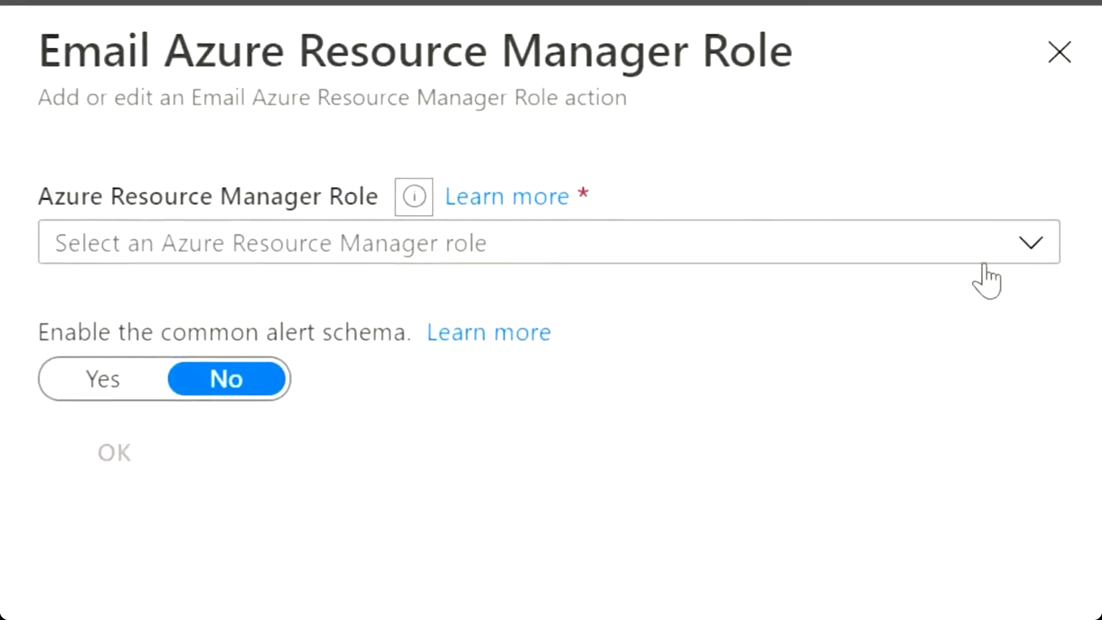
pyautogui.click(1052, 249)
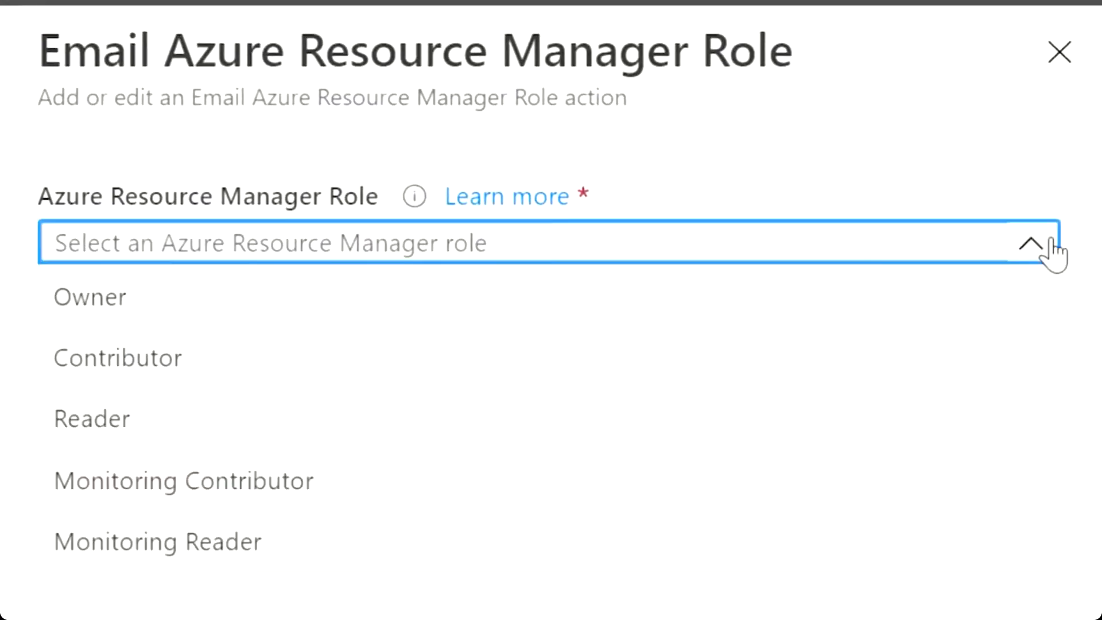
pyautogui.click(512, 301)
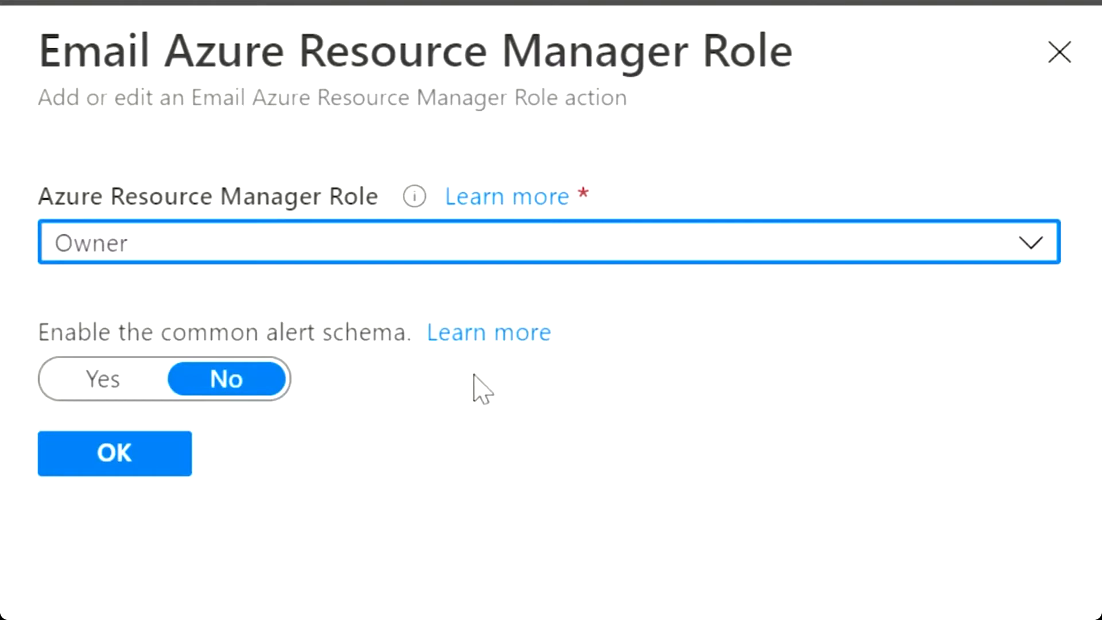
pyautogui.click(122, 458)
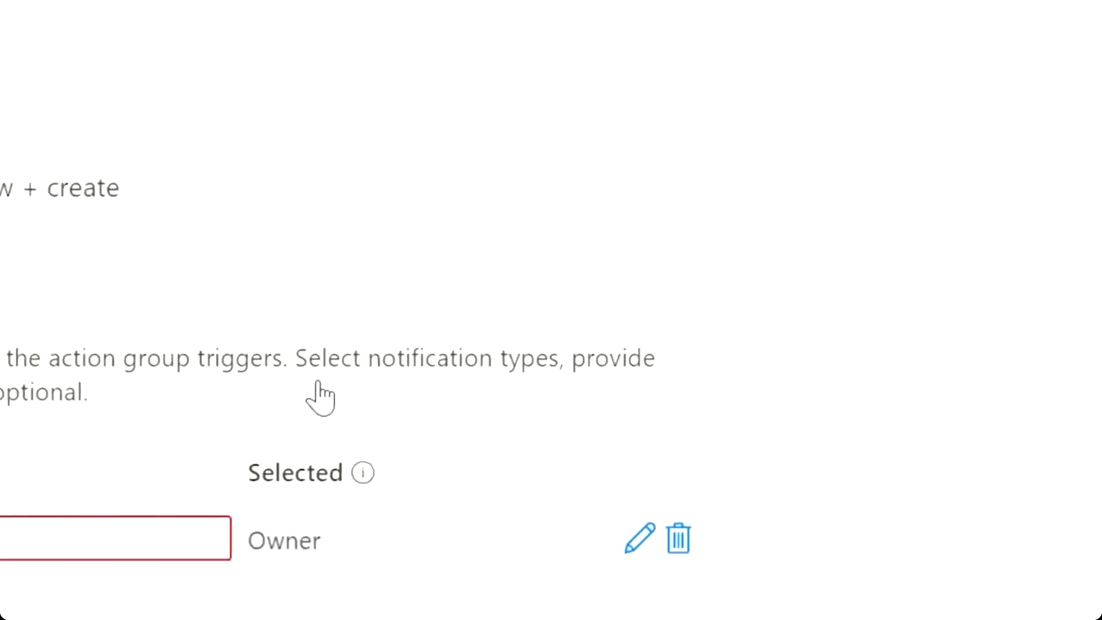
pyautogui.click(53, 530)
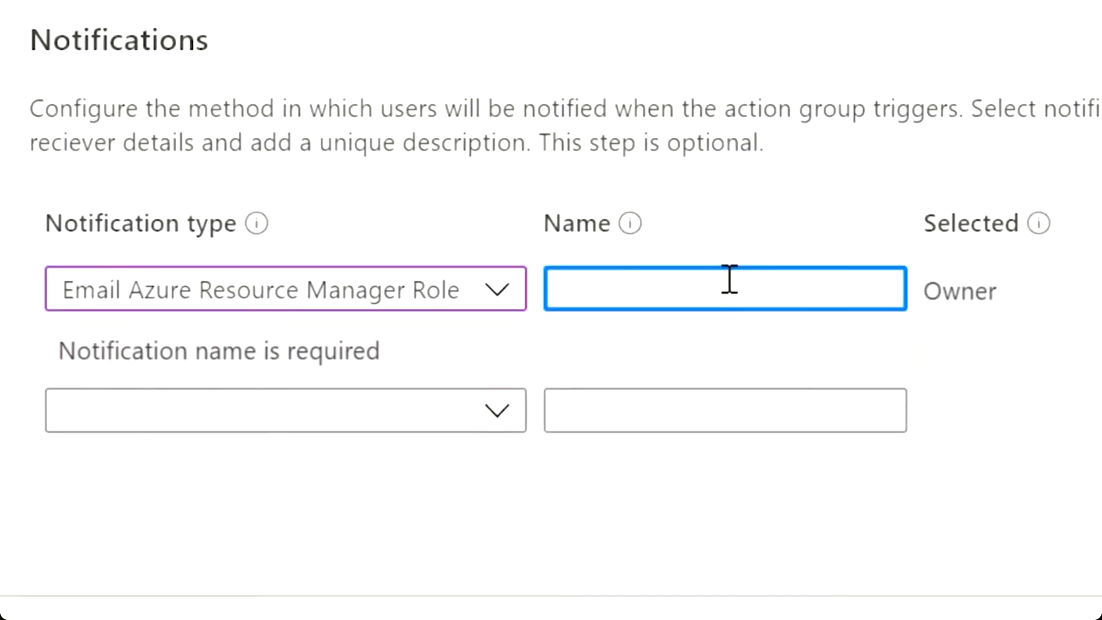
pyautogui.write('Email owner')
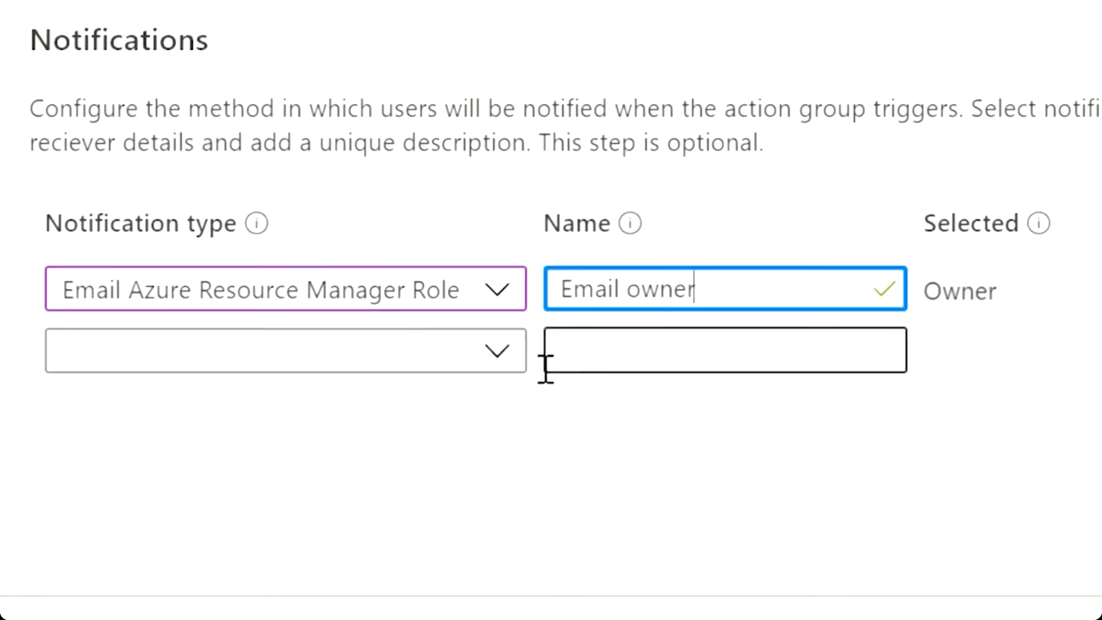
# Add an 'Email / Notifications' notification sending email and Azure app push to the user's address.
pyautogui.click(497, 351)
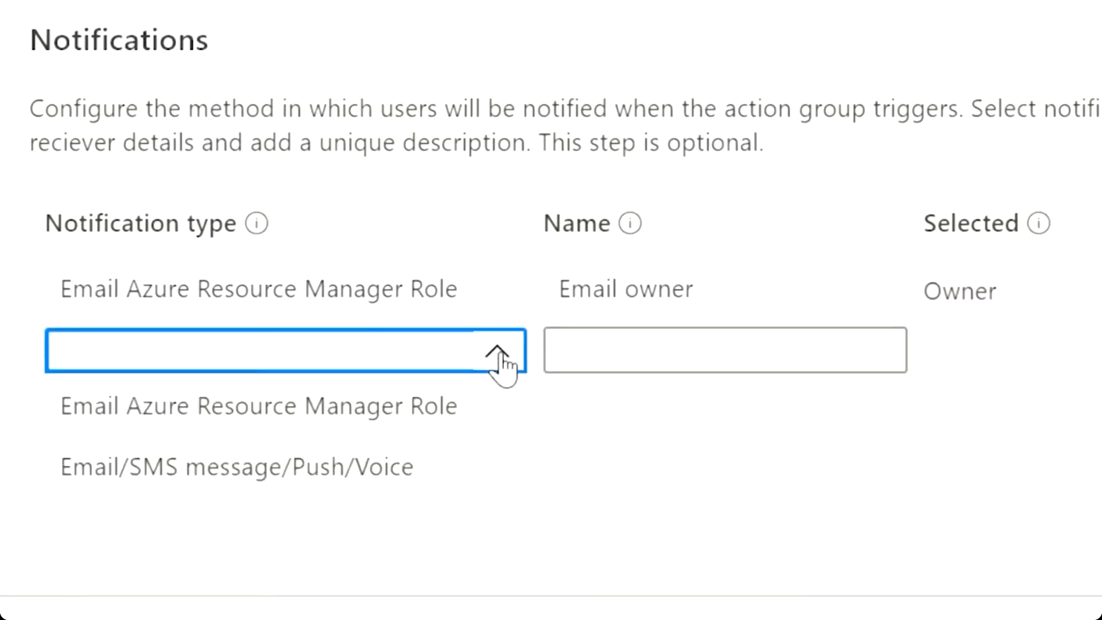
pyautogui.click(427, 468)
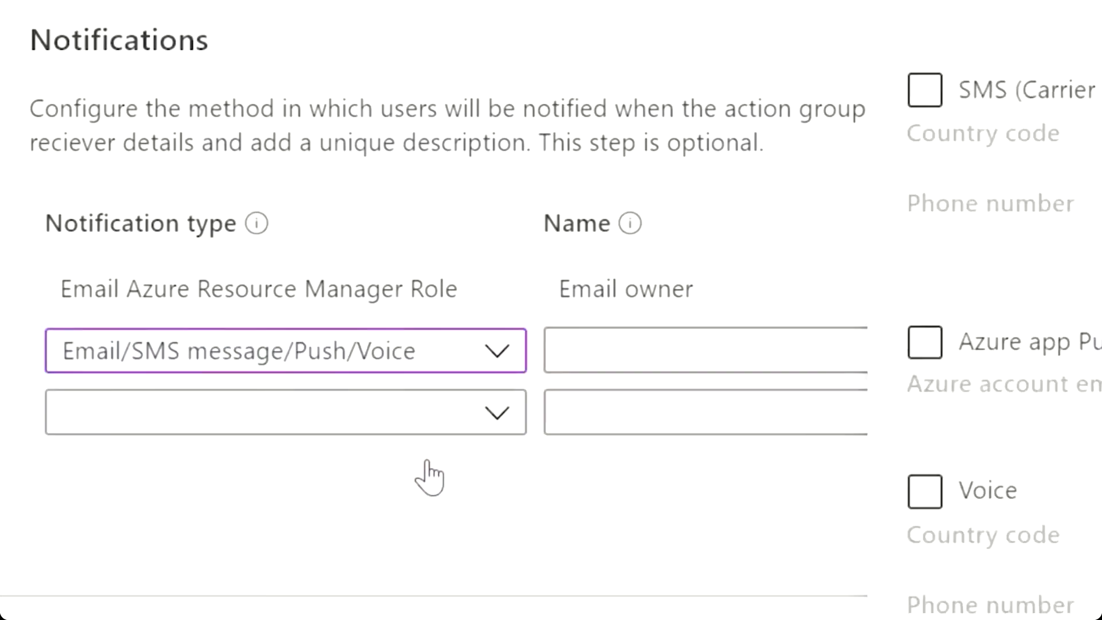
pyautogui.click(101, 35)
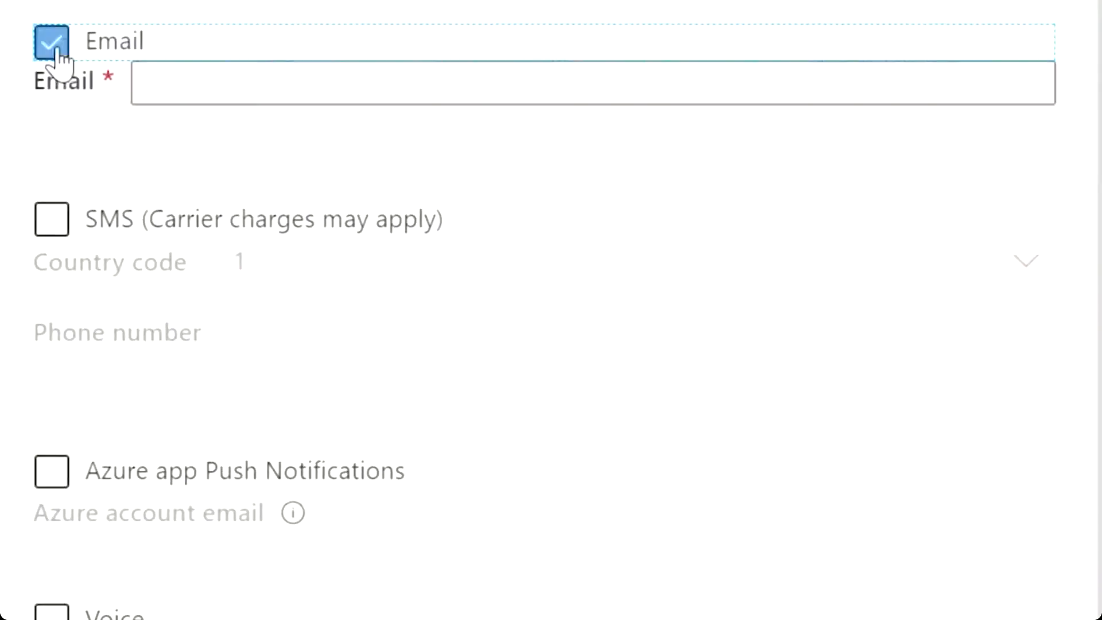
pyautogui.click(265, 77)
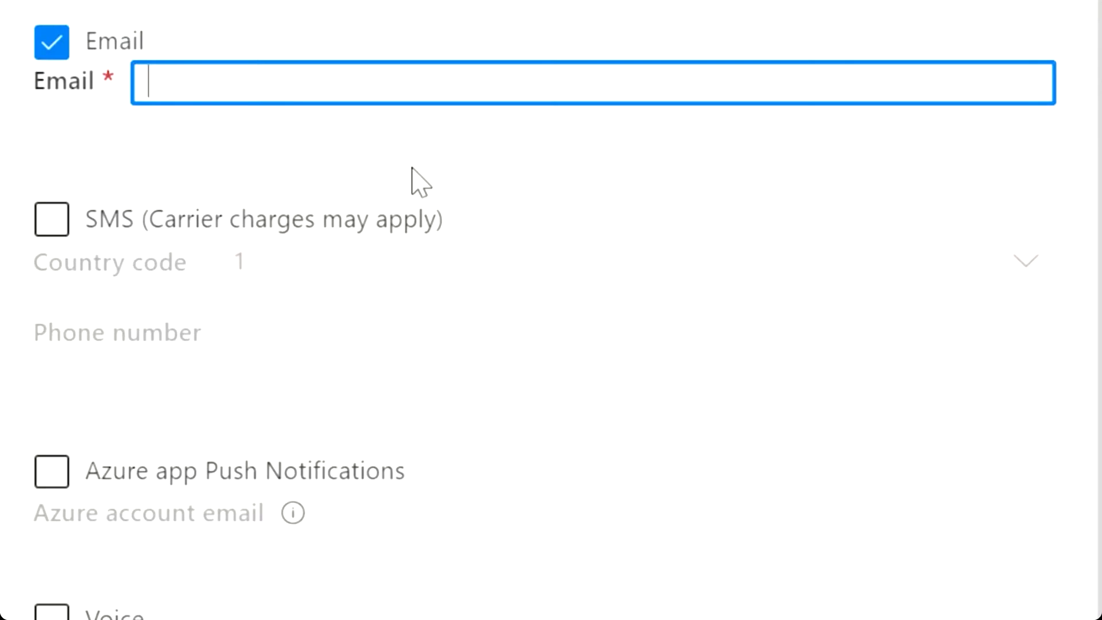
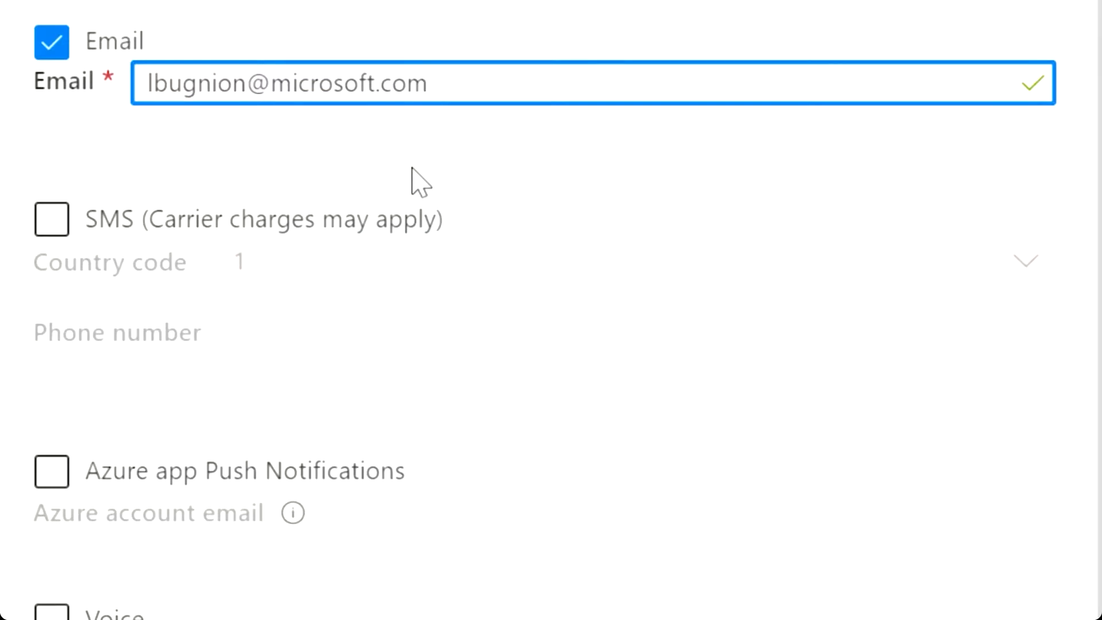
pyautogui.click(51, 475)
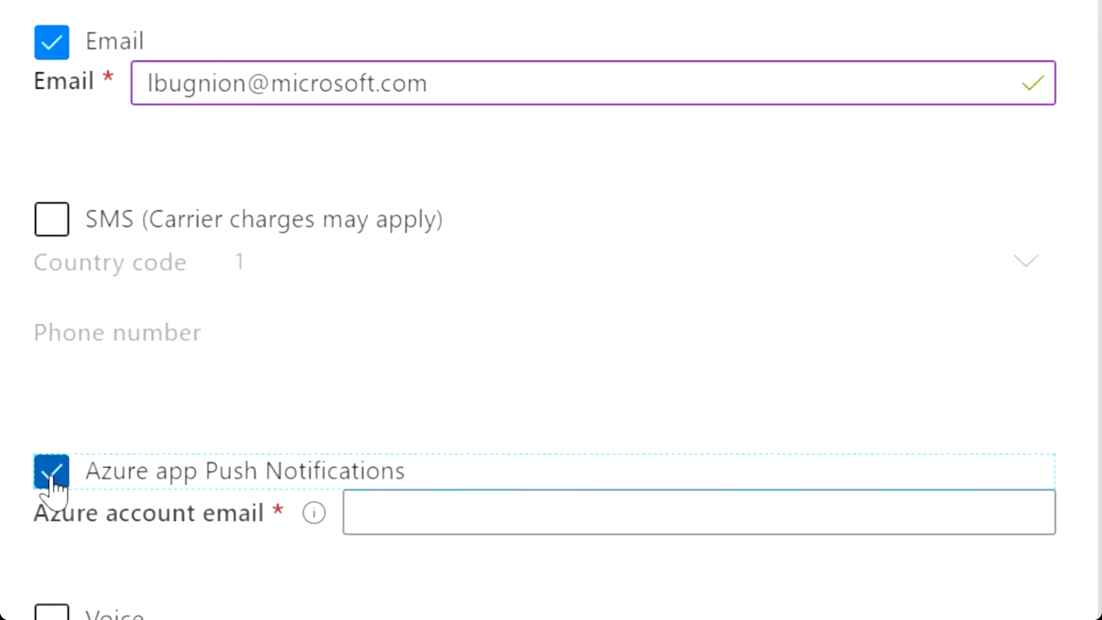
pyautogui.click(442, 517)
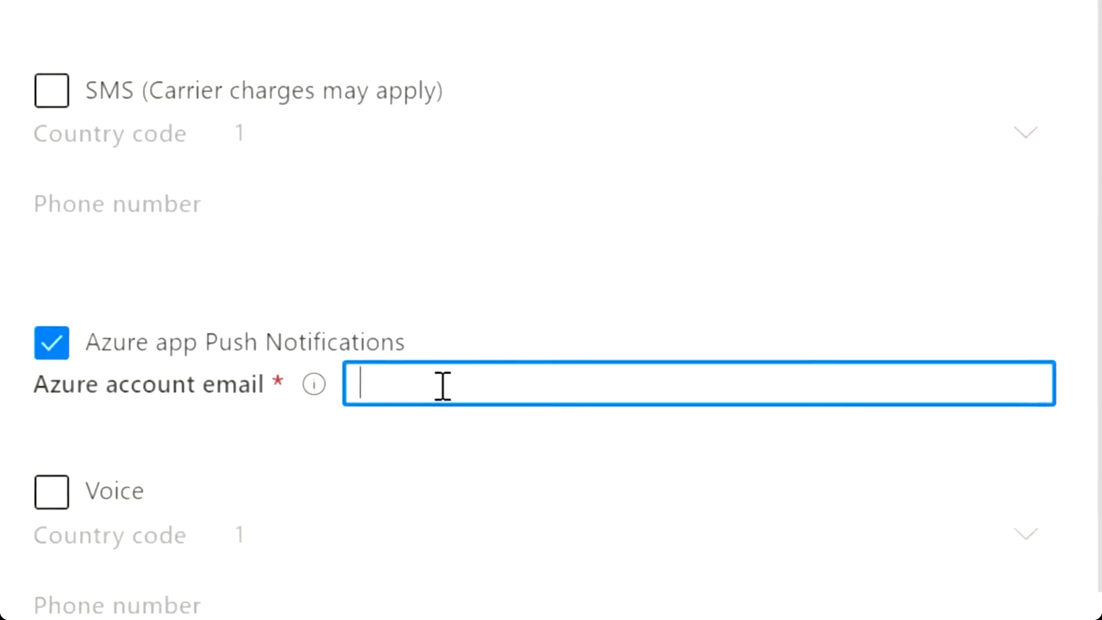
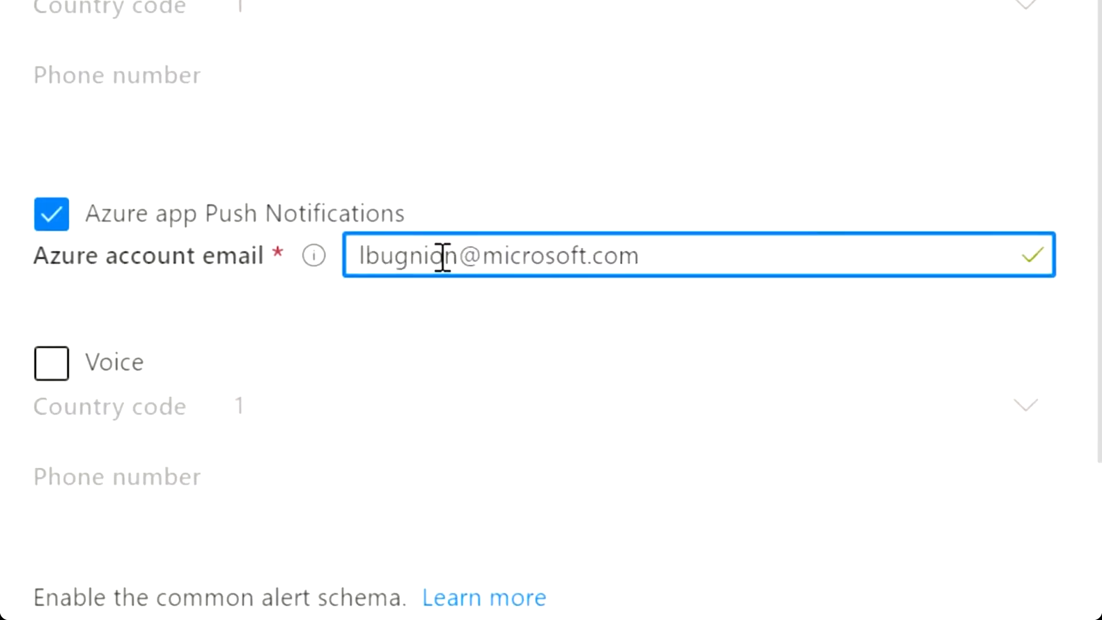
pyautogui.scroll(-3, 449, 329)
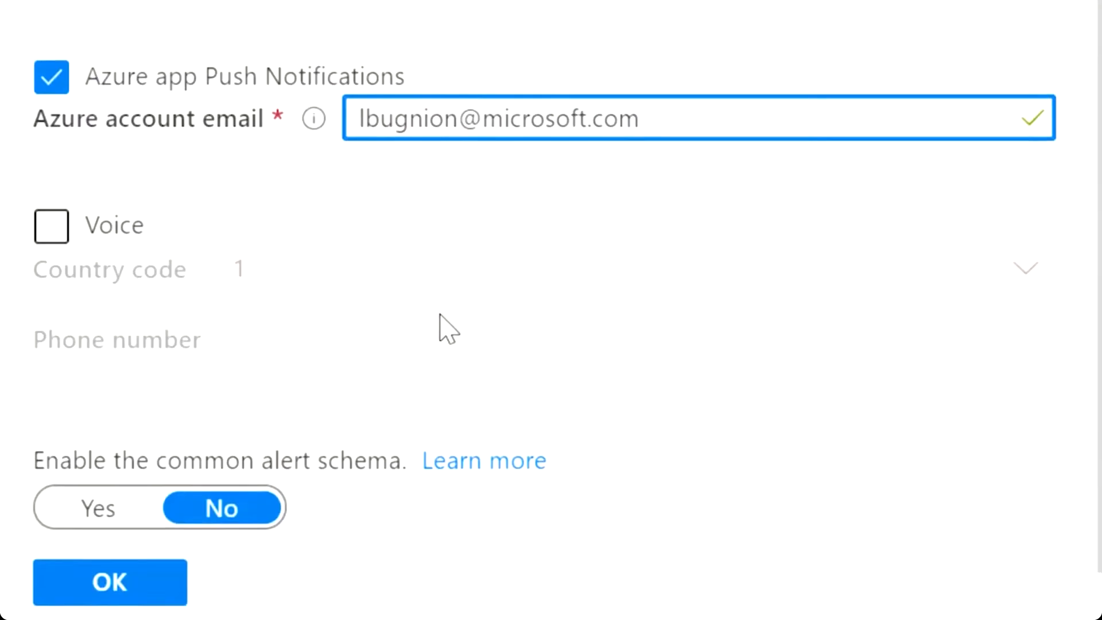
pyautogui.click(156, 581)
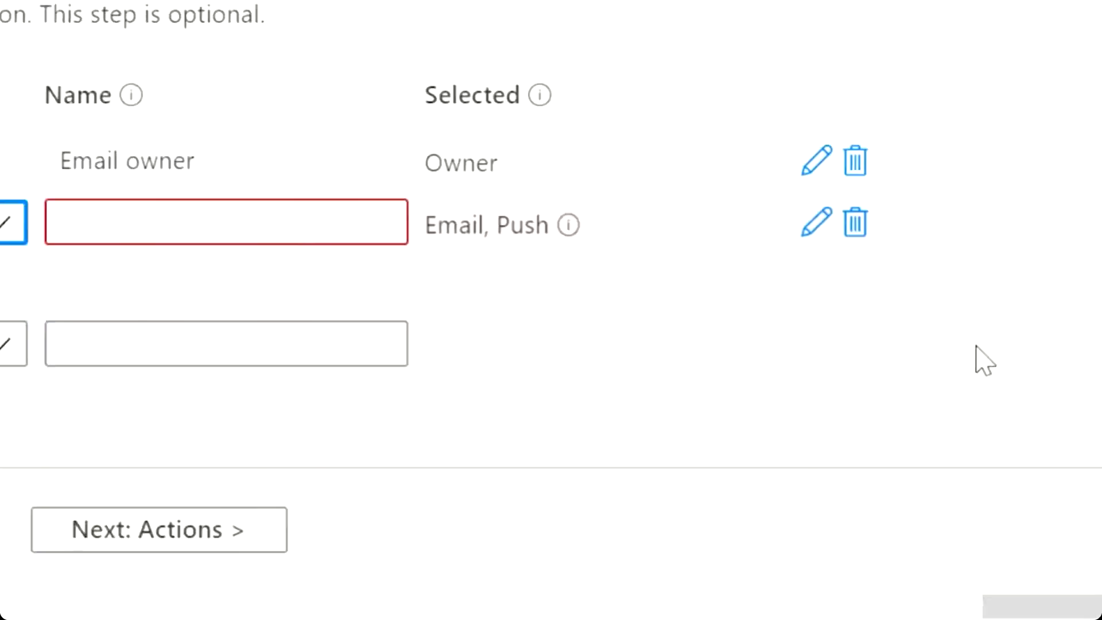
pyautogui.click(721, 206)
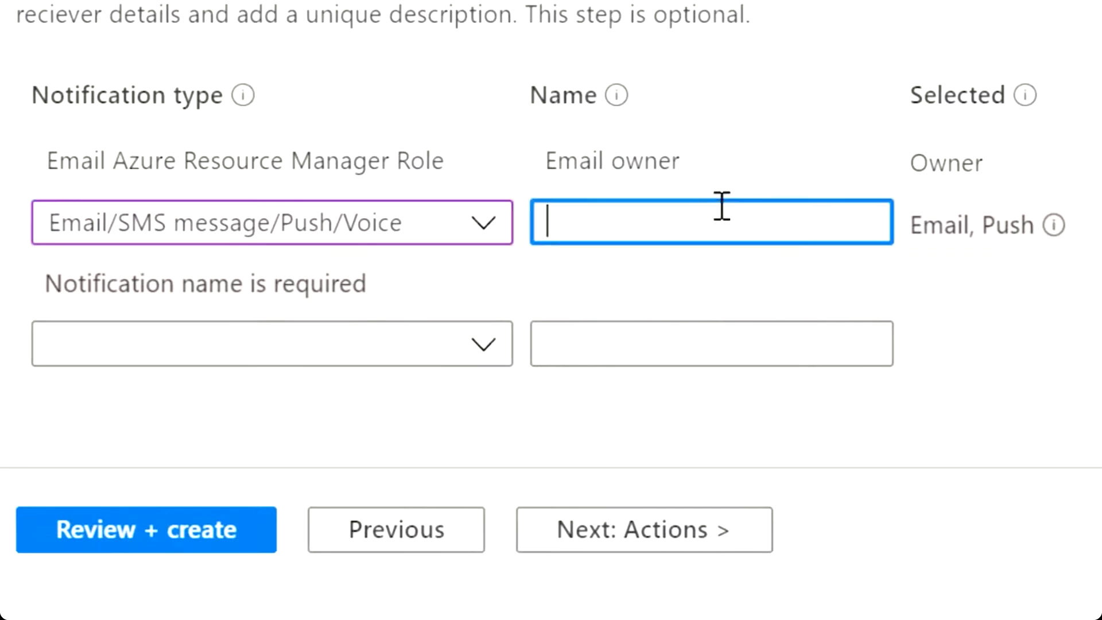
pyautogui.write('Email /')
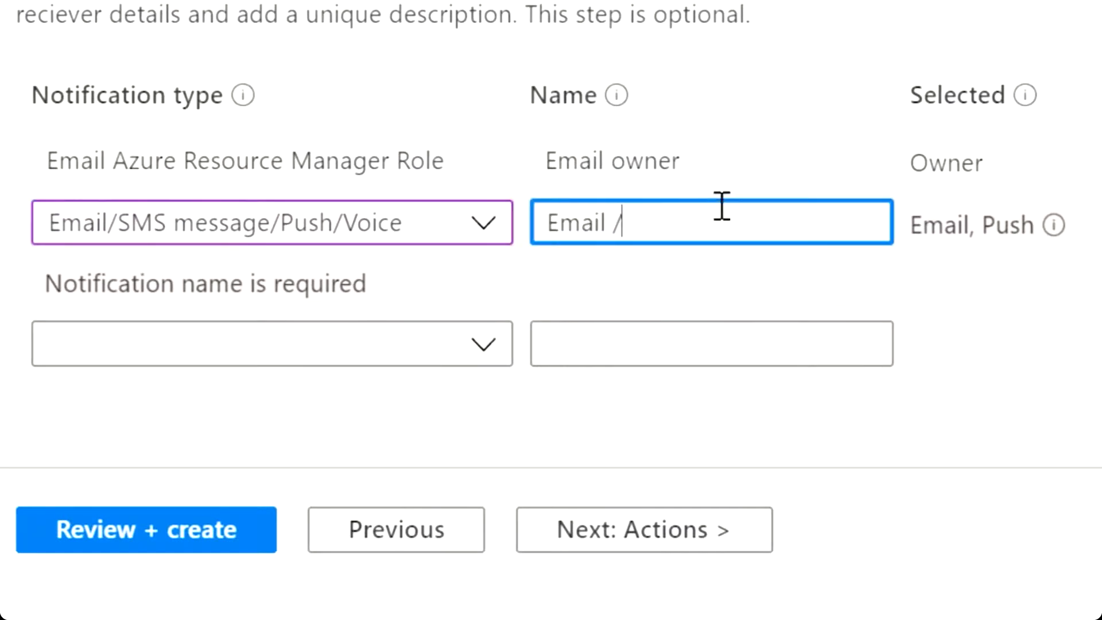
pyautogui.write(' Notifications')
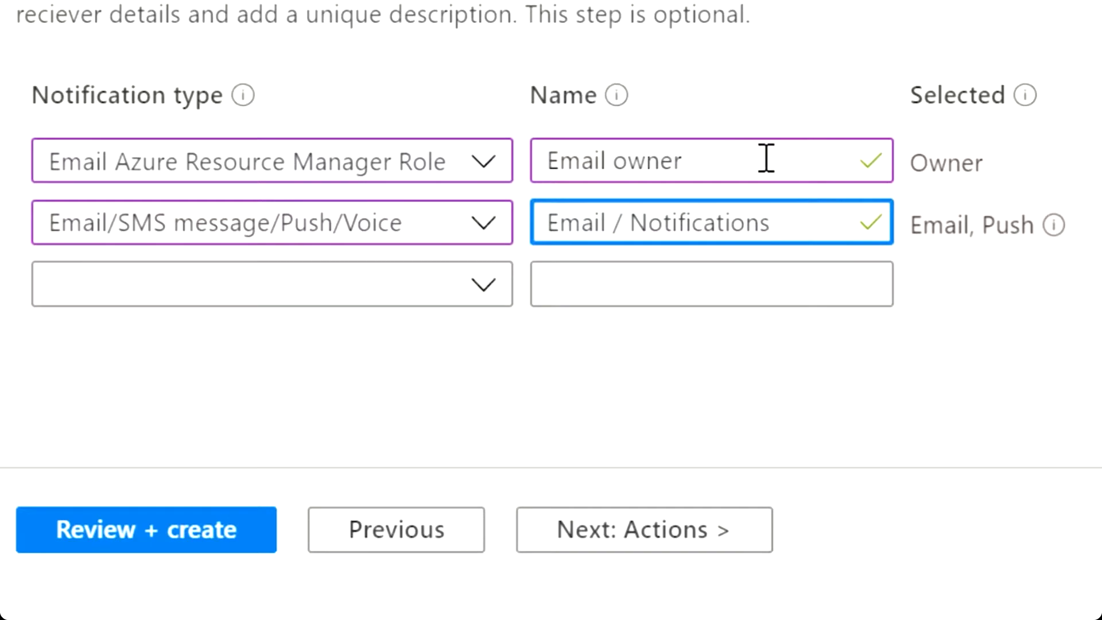
pyautogui.click(679, 535)
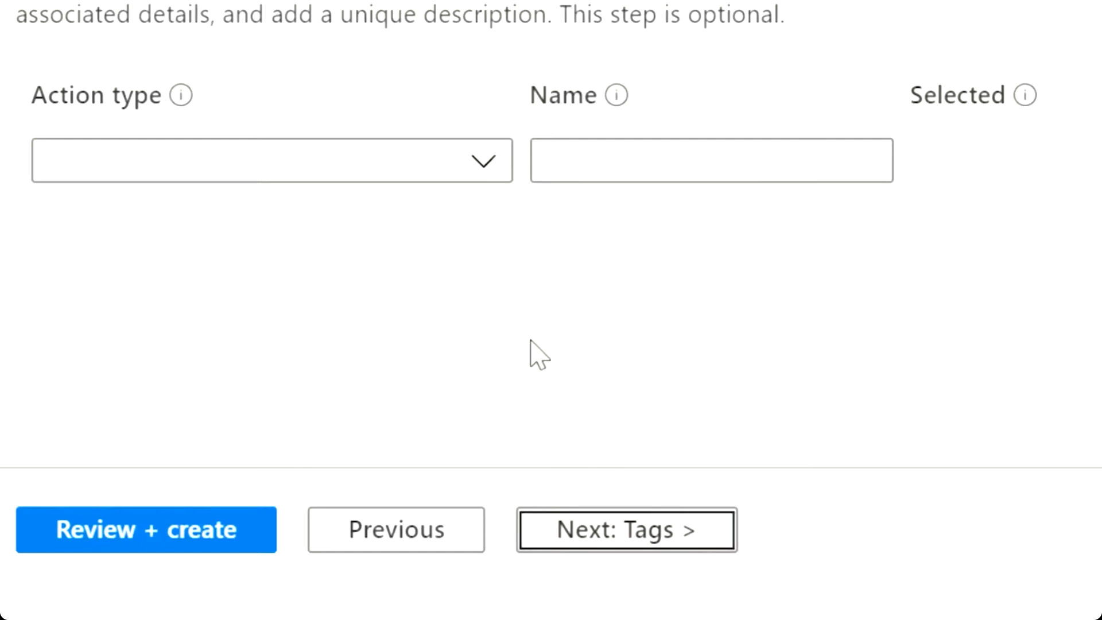
# Add a Logic App action named 'Complex action' running Rewards-Availability, then go to the review summary.
pyautogui.click(489, 165)
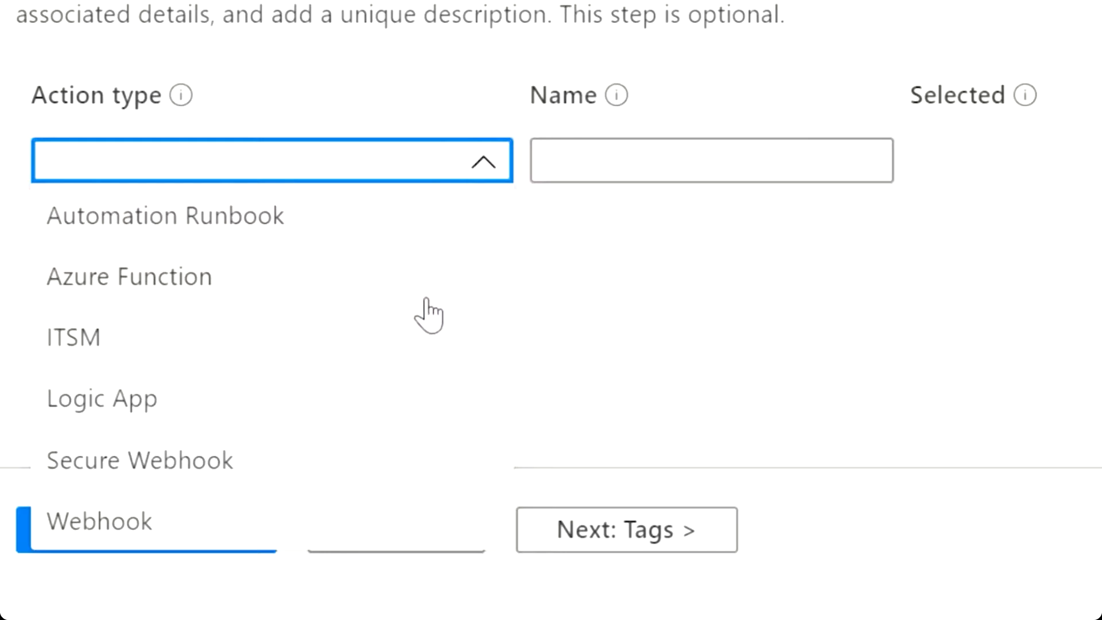
pyautogui.click(401, 396)
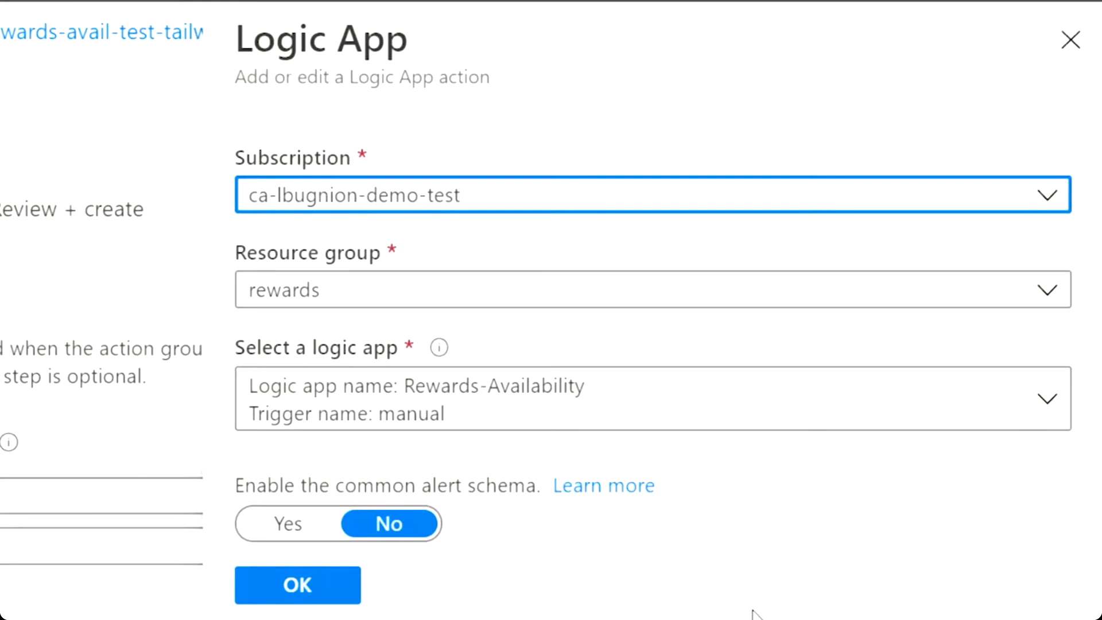
pyautogui.click(1049, 395)
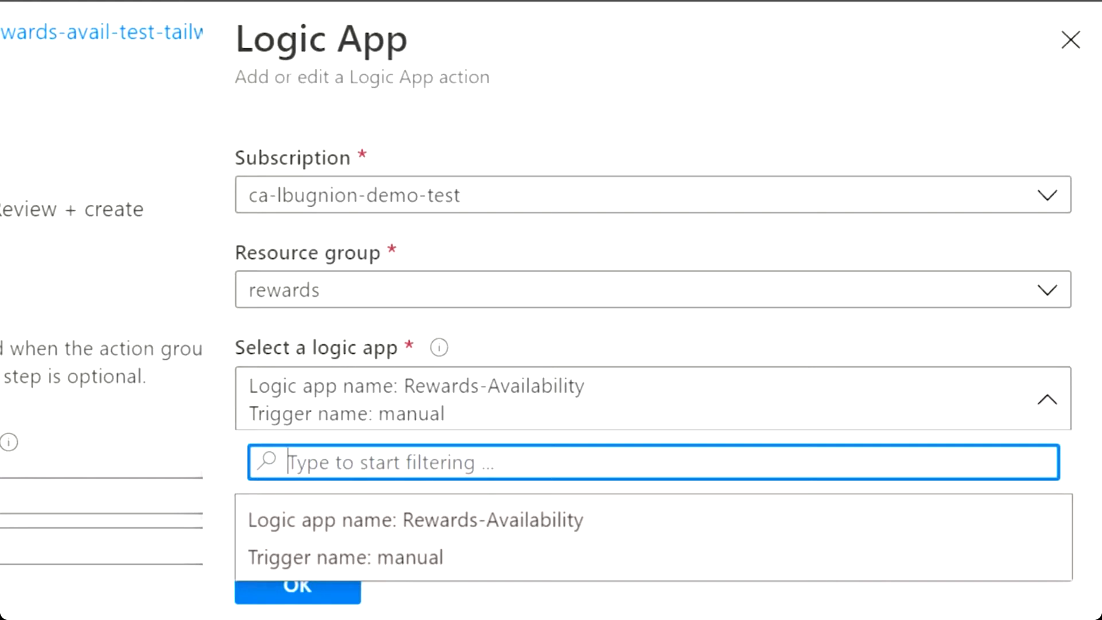
pyautogui.press('Escape')
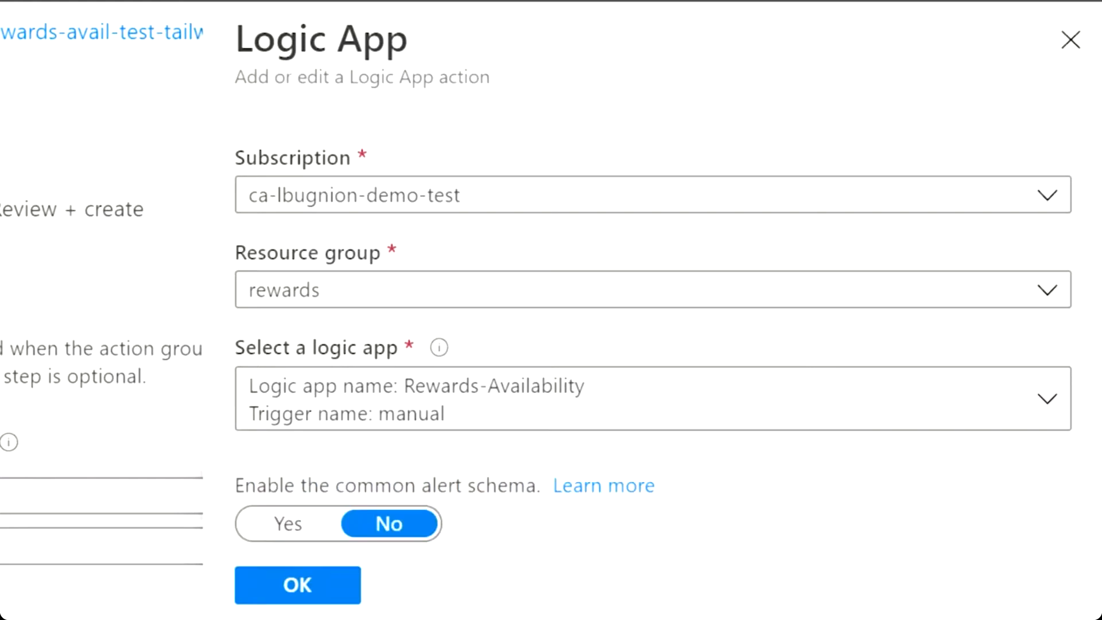
pyautogui.click(321, 586)
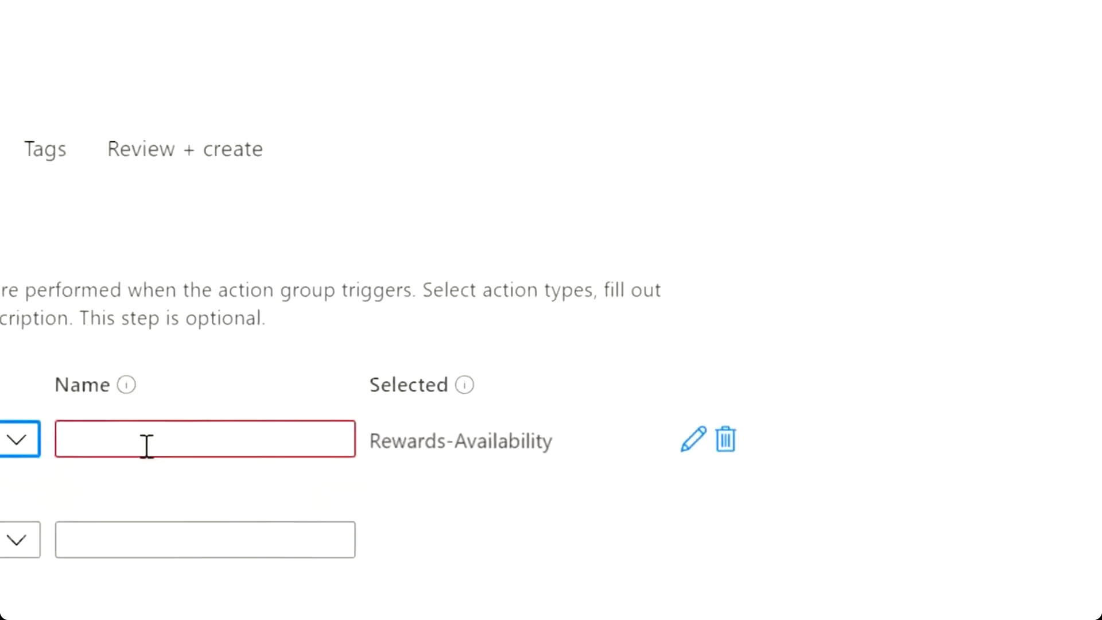
pyautogui.click(96, 461)
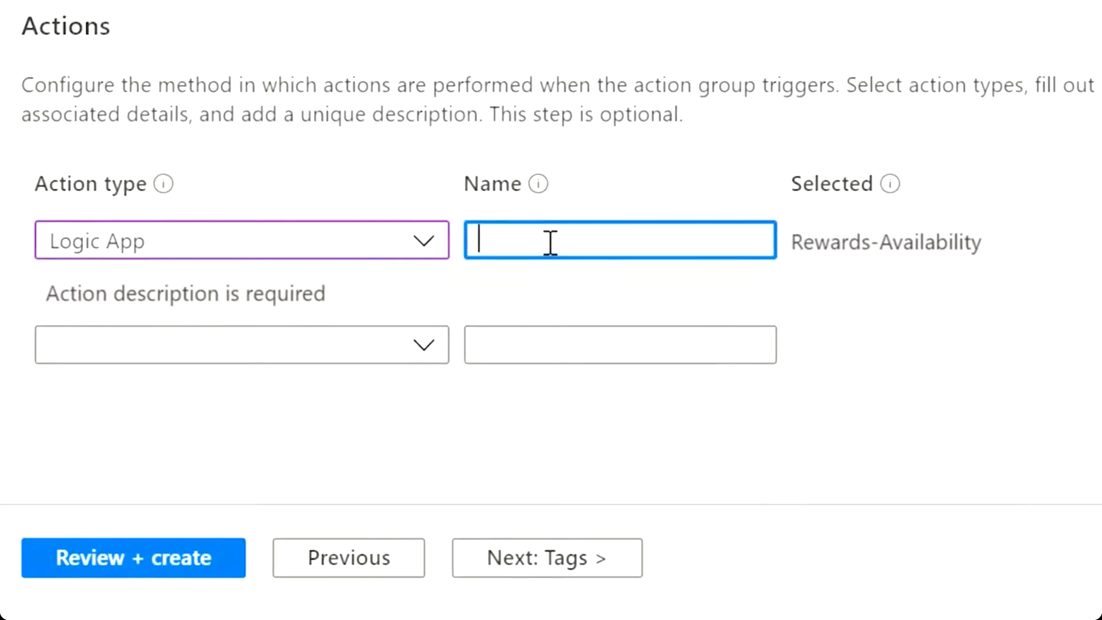
pyautogui.write('Complex action')
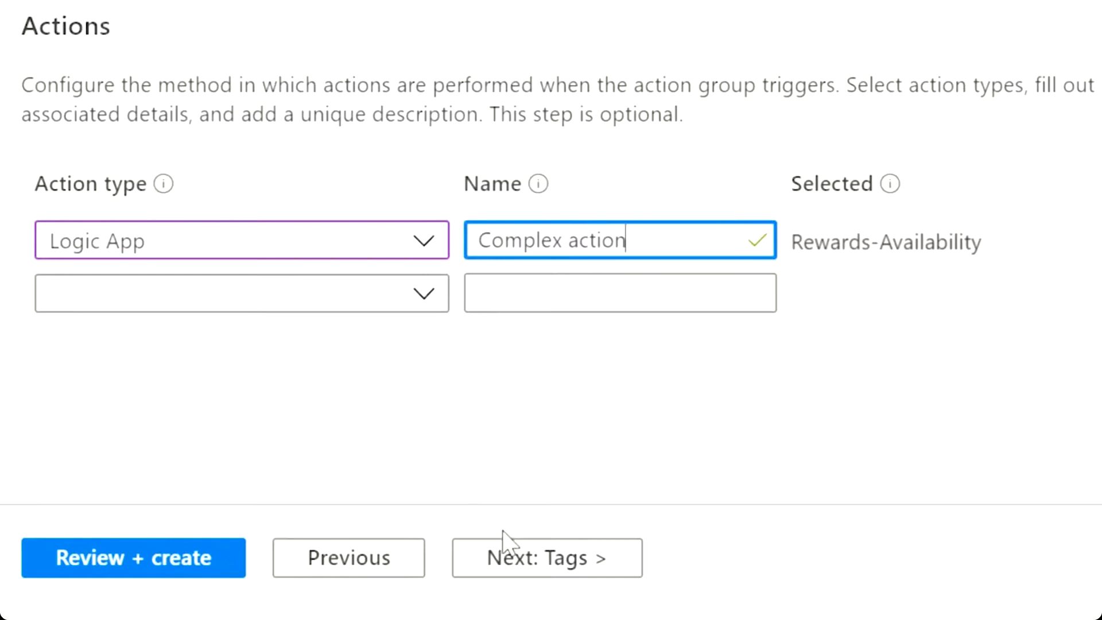
pyautogui.click(185, 565)
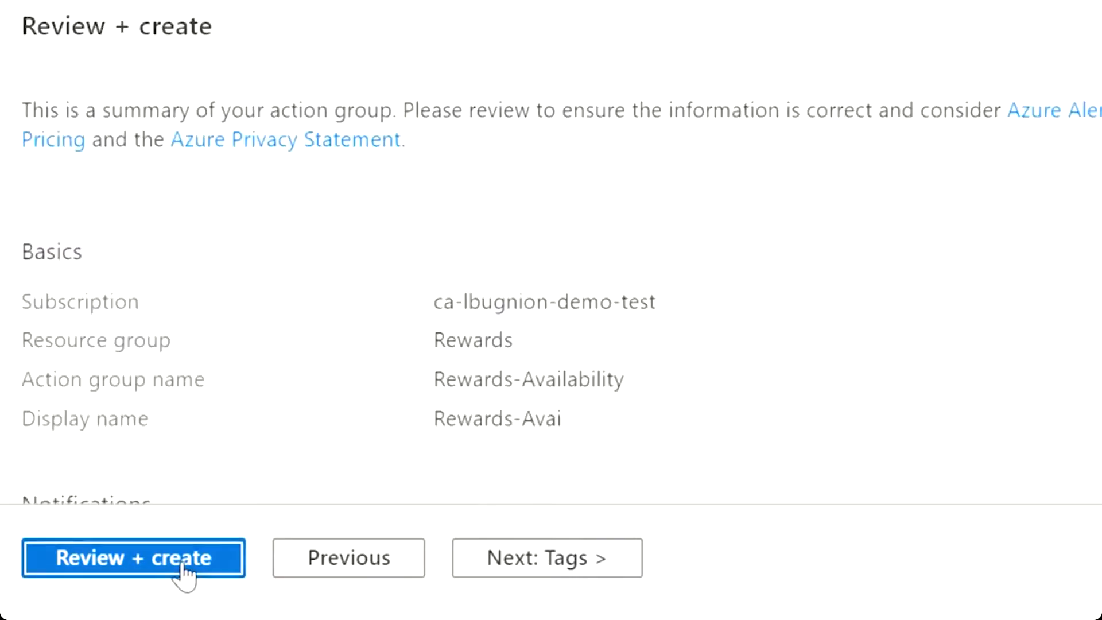
# Create the Rewards-Availability action group, save the alert rule with it attached, and enable the rule.
pyautogui.click(98, 563)
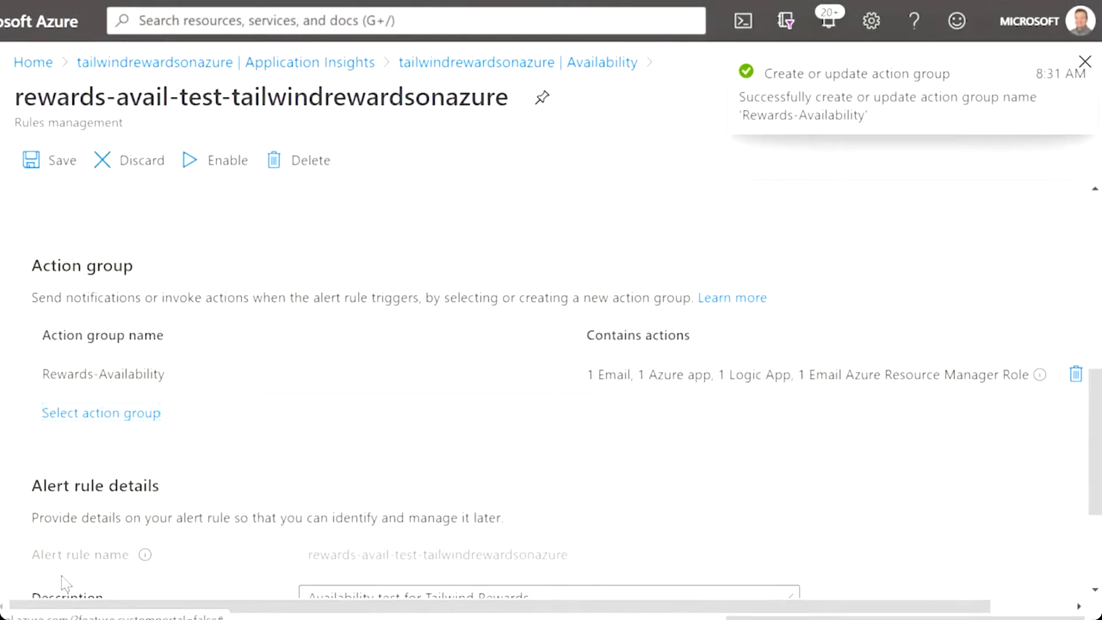
pyautogui.scroll(-3, 69, 573)
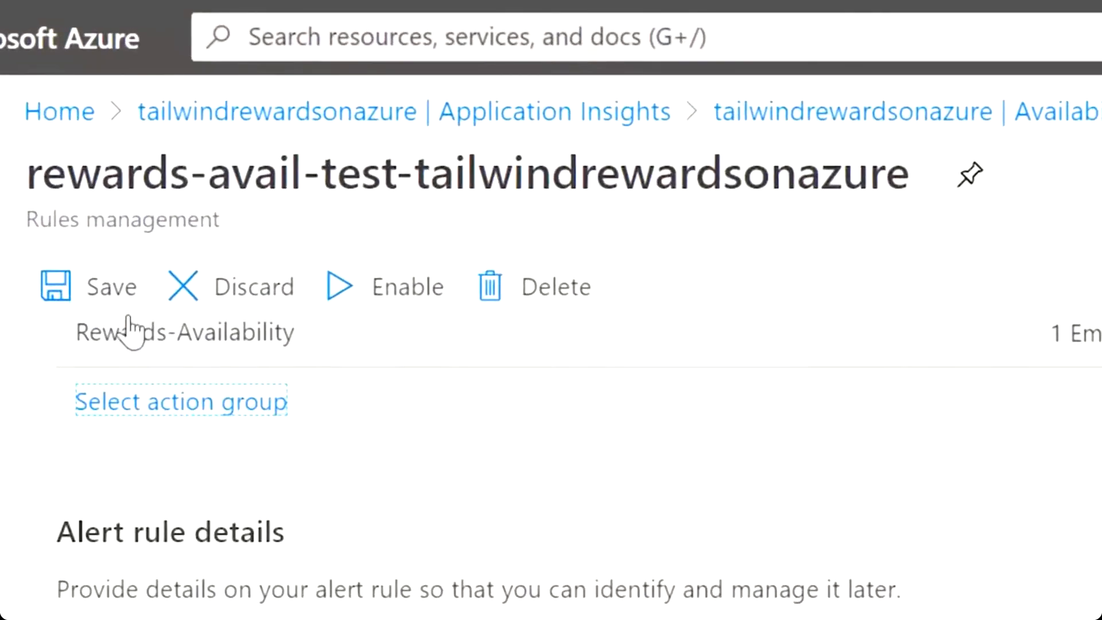
pyautogui.click(119, 288)
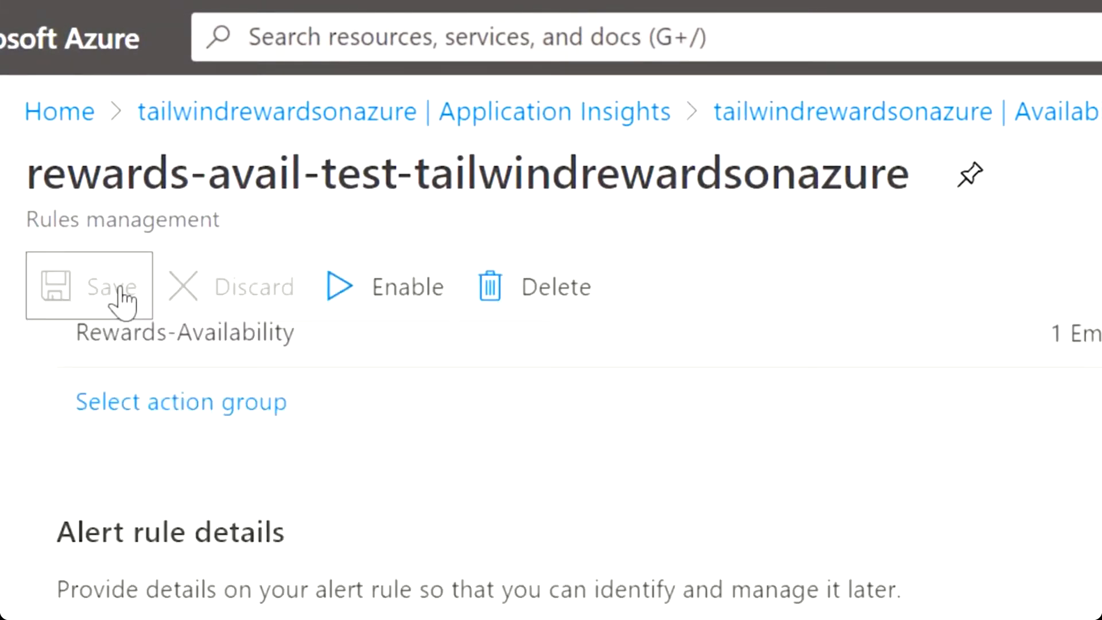
pyautogui.click(382, 293)
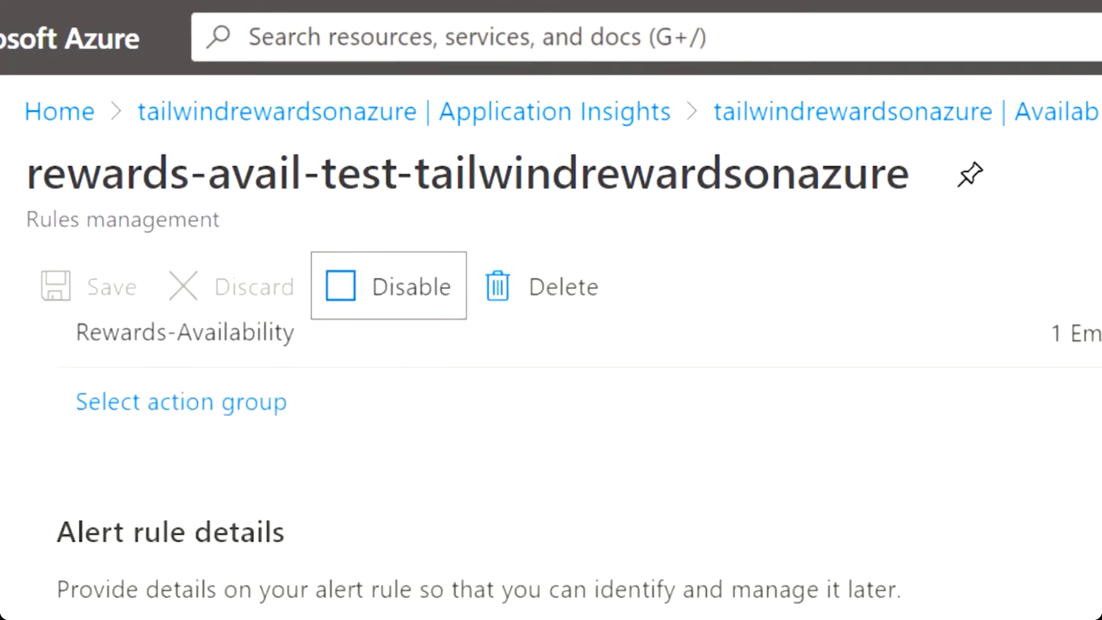
# Open Rewards-Availability in the Logic Apps Designer and expand its HTTP request trigger with the metric-alert schema.
pyautogui.scroll(10, 551, 402)
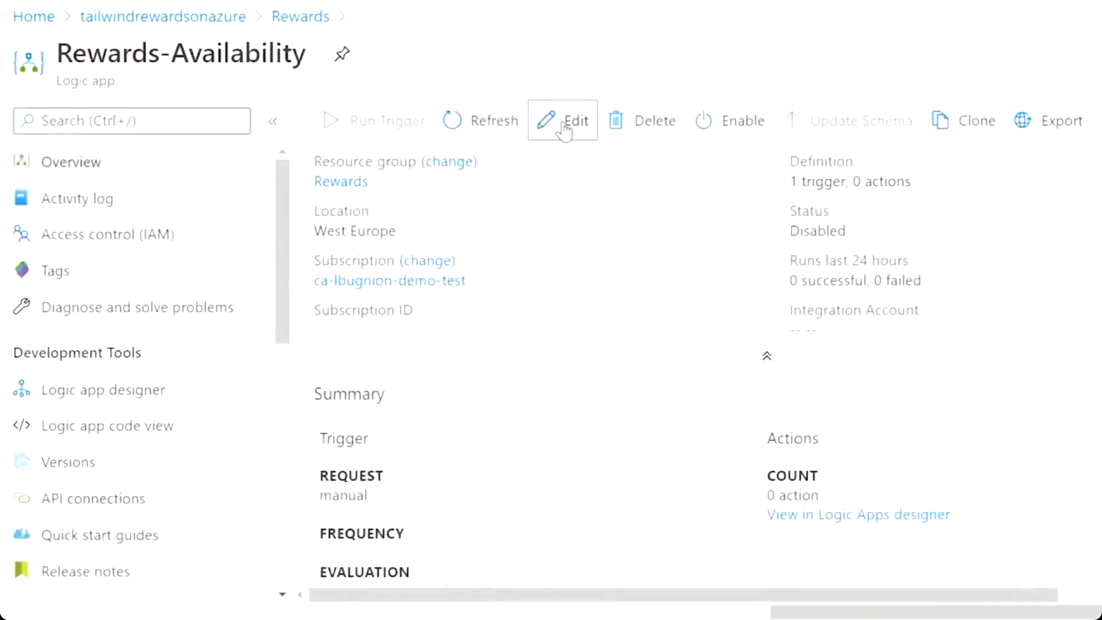
pyautogui.click(562, 120)
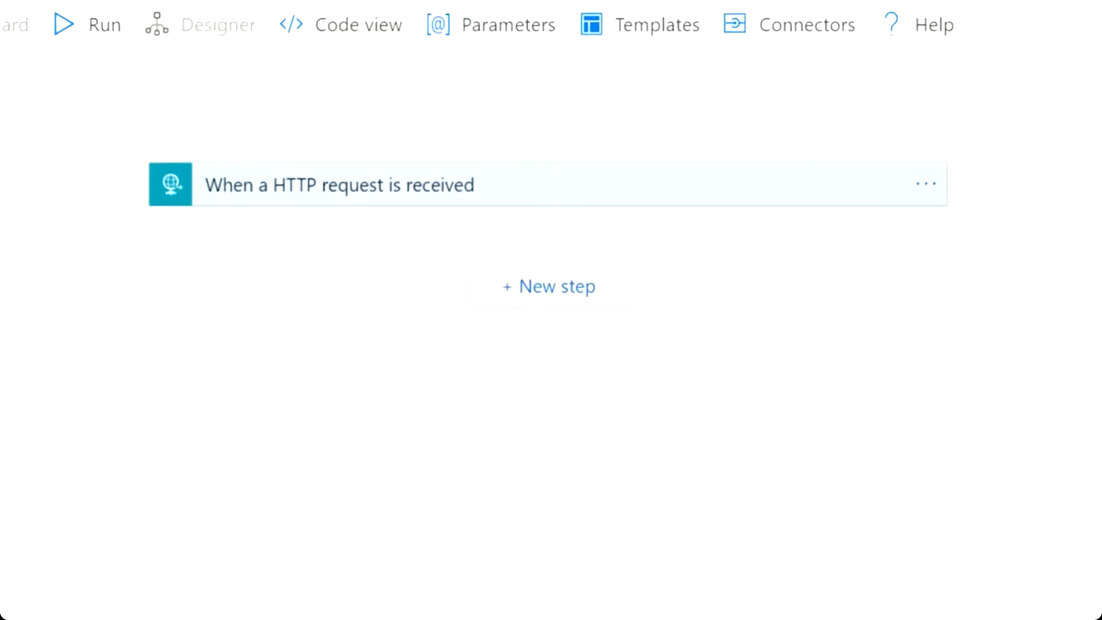
pyautogui.click(714, 185)
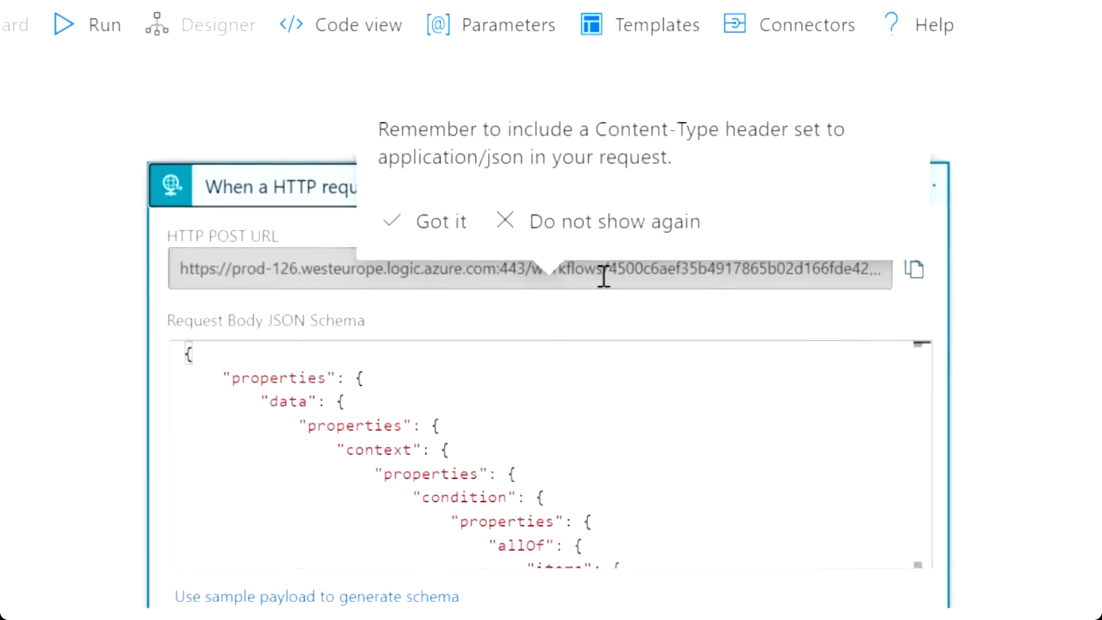
pyautogui.click(423, 220)
pyautogui.click(425, 225)
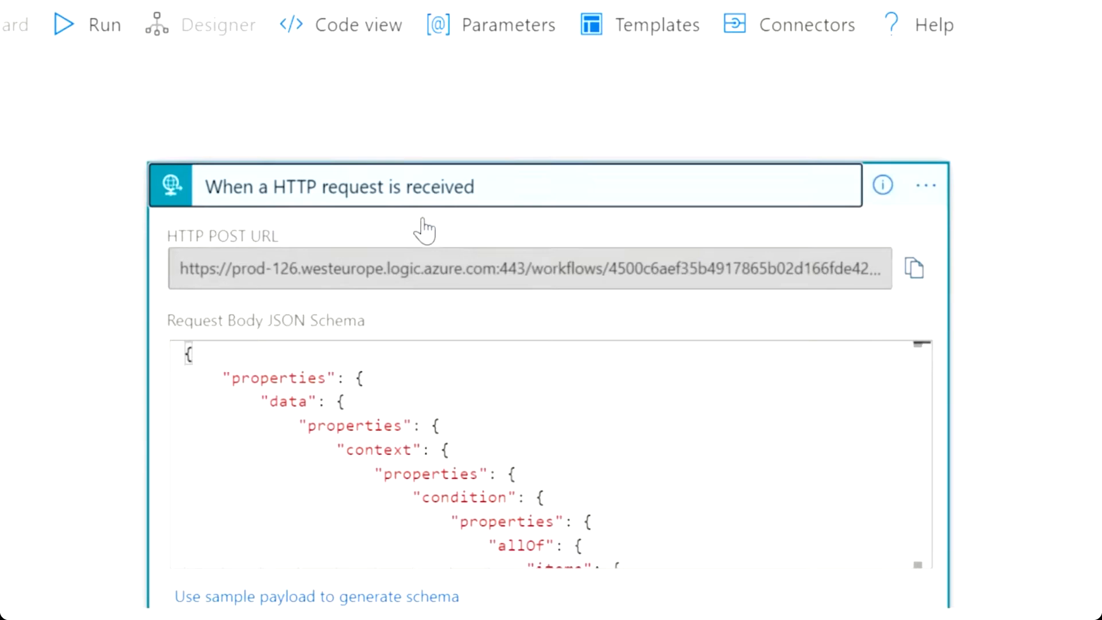
pyautogui.scroll(-4, 1065, 283)
pyautogui.scroll(-1, 1065, 282)
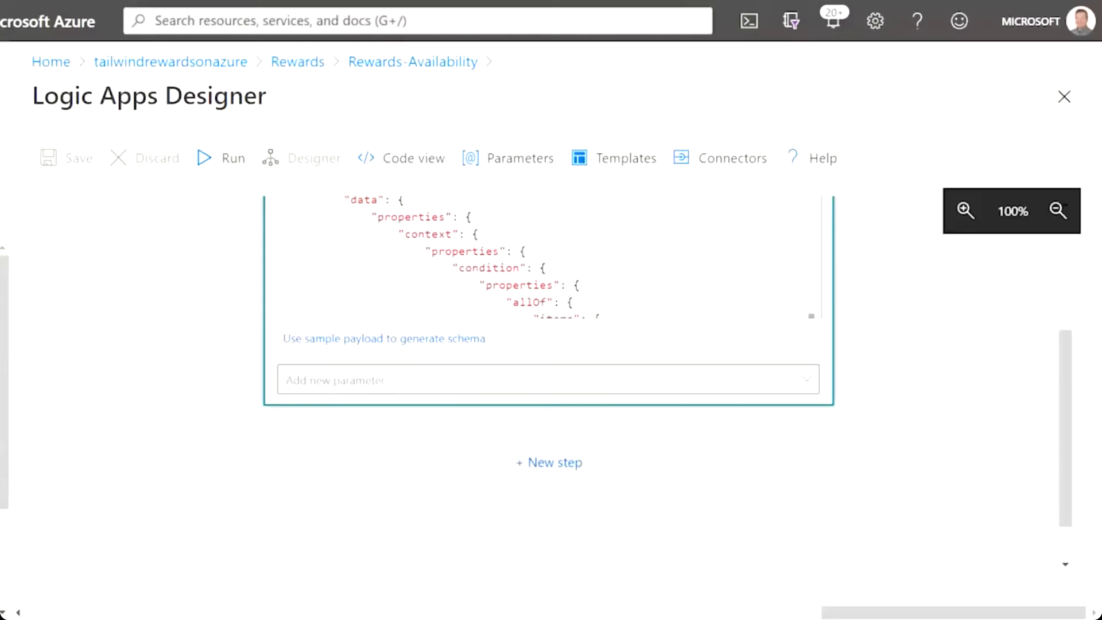
pyautogui.click(559, 463)
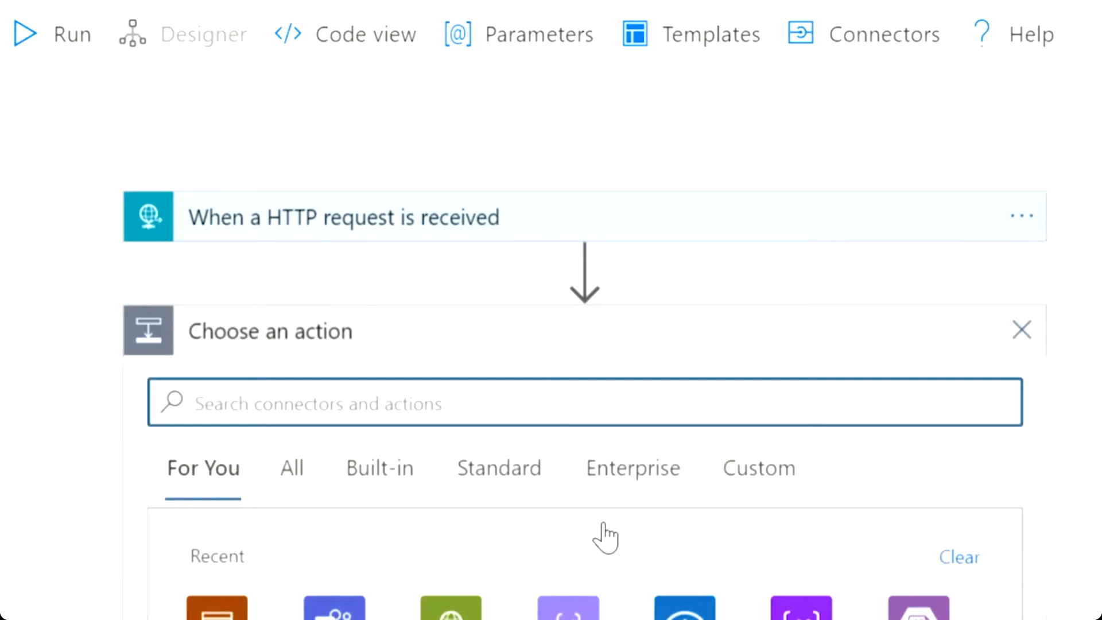
# Add a Condition checking that status is equal to Deactivated, and start an action under If true.
pyautogui.click(221, 560)
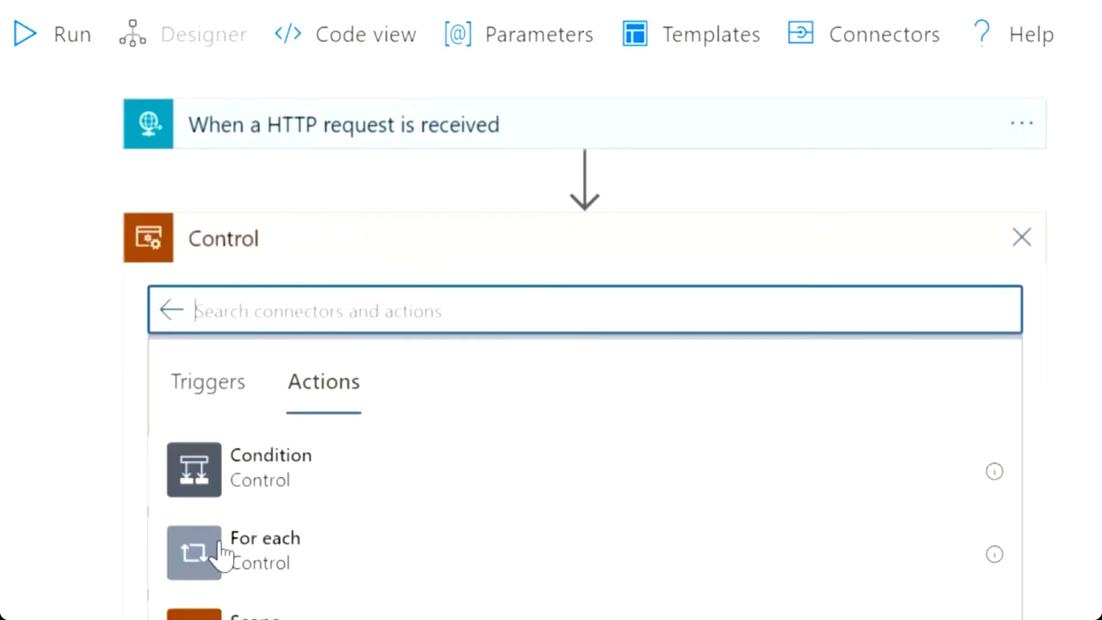
pyautogui.click(343, 472)
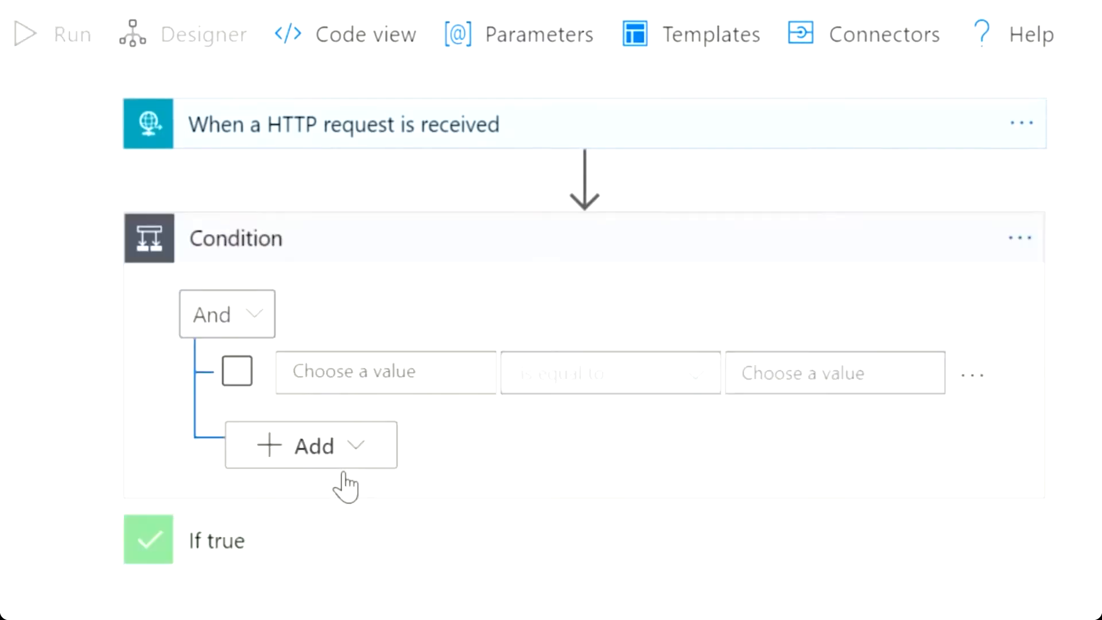
pyautogui.click(394, 369)
pyautogui.scroll(-4, 584, 358)
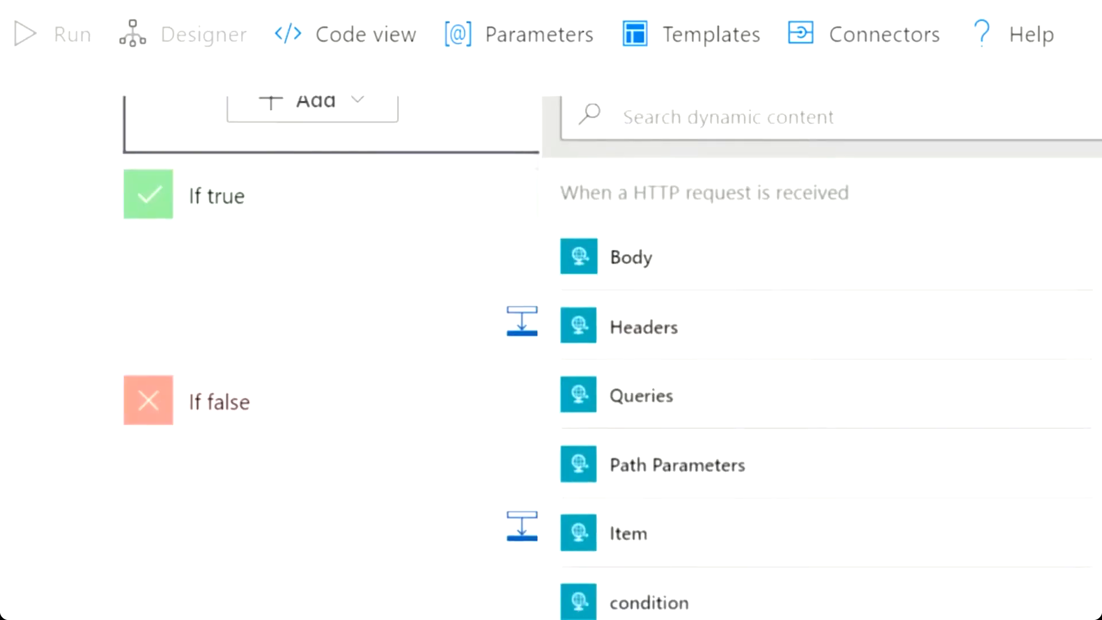
pyautogui.scroll(-5, 1091, 432)
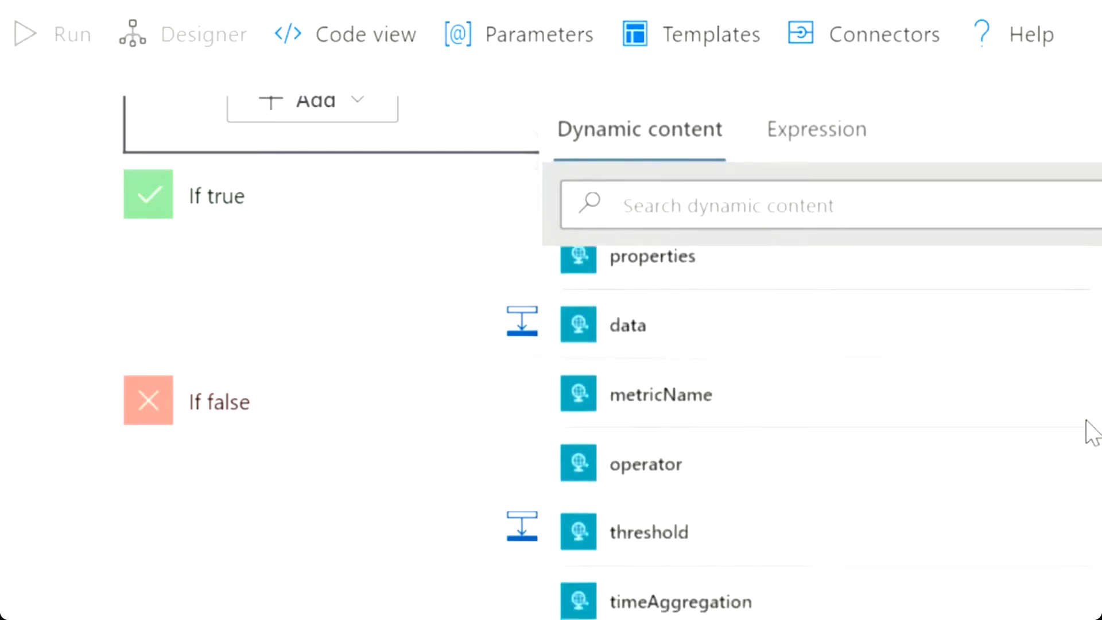
pyautogui.scroll(-8, 1092, 432)
pyautogui.scroll(-5, 1055, 596)
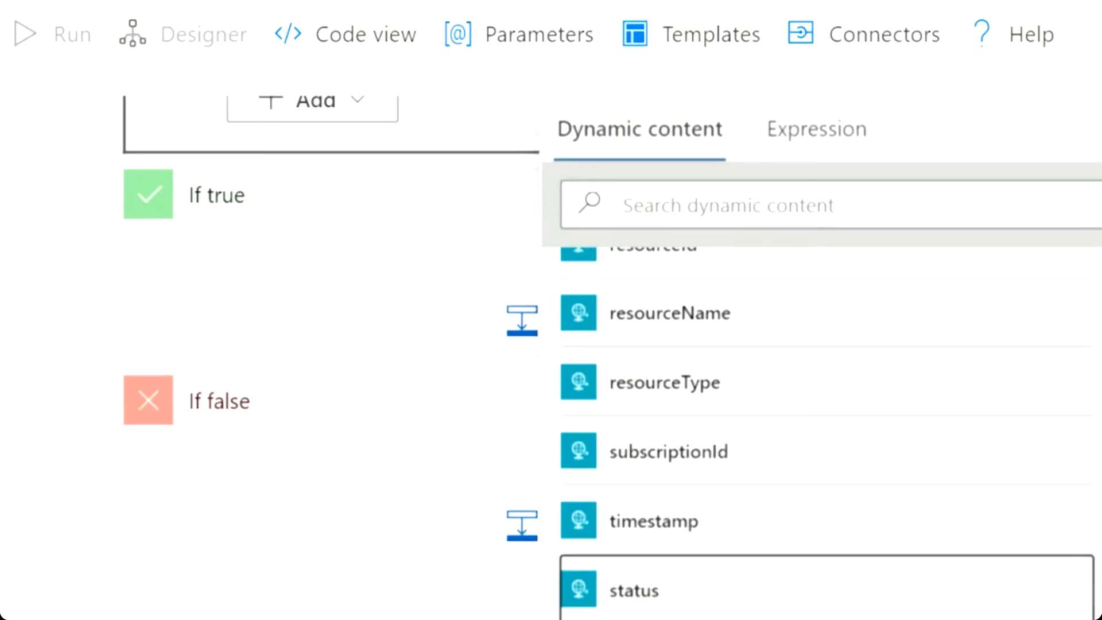
pyautogui.click(634, 590)
pyautogui.click(788, 184)
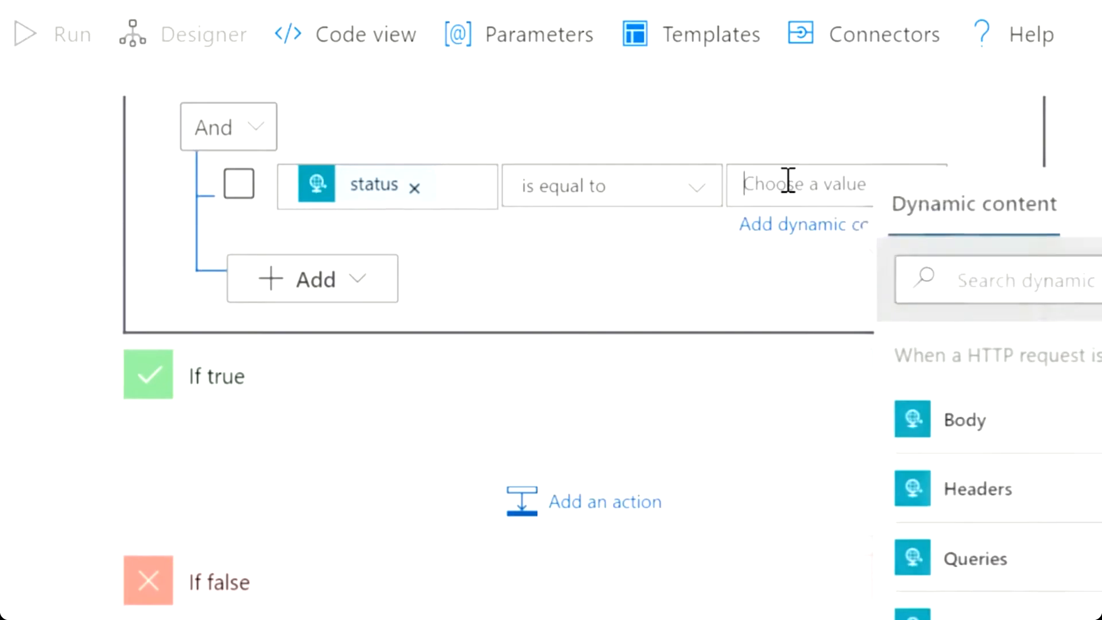
pyautogui.write('Deactivated')
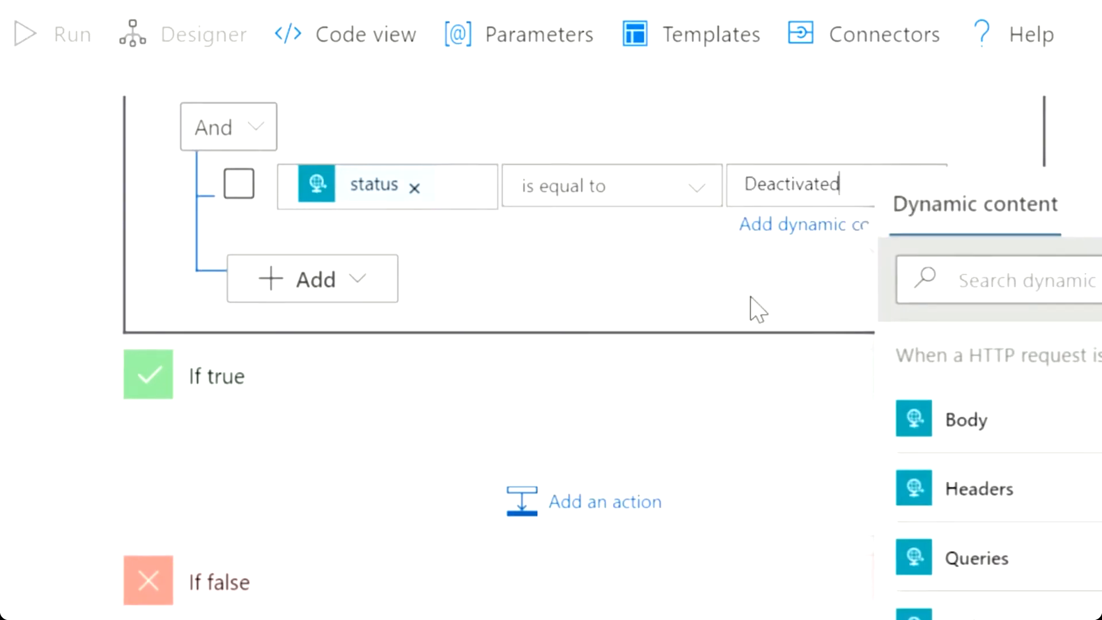
pyautogui.click(556, 507)
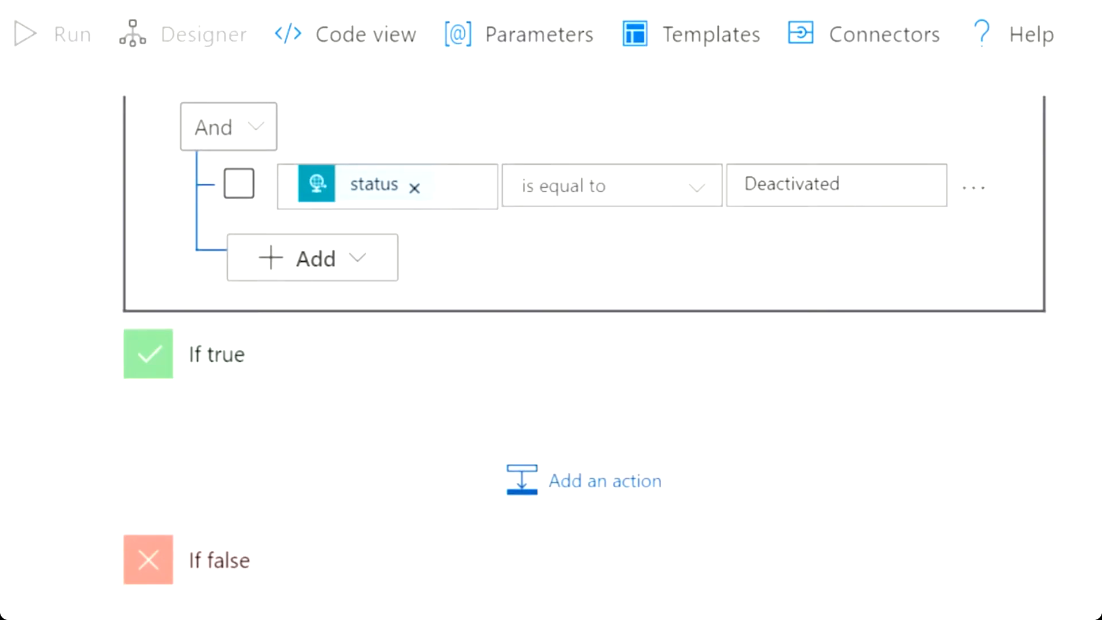
pyautogui.scroll(-2, 831, 401)
pyautogui.click(591, 387)
pyautogui.scroll(-5, 766, 356)
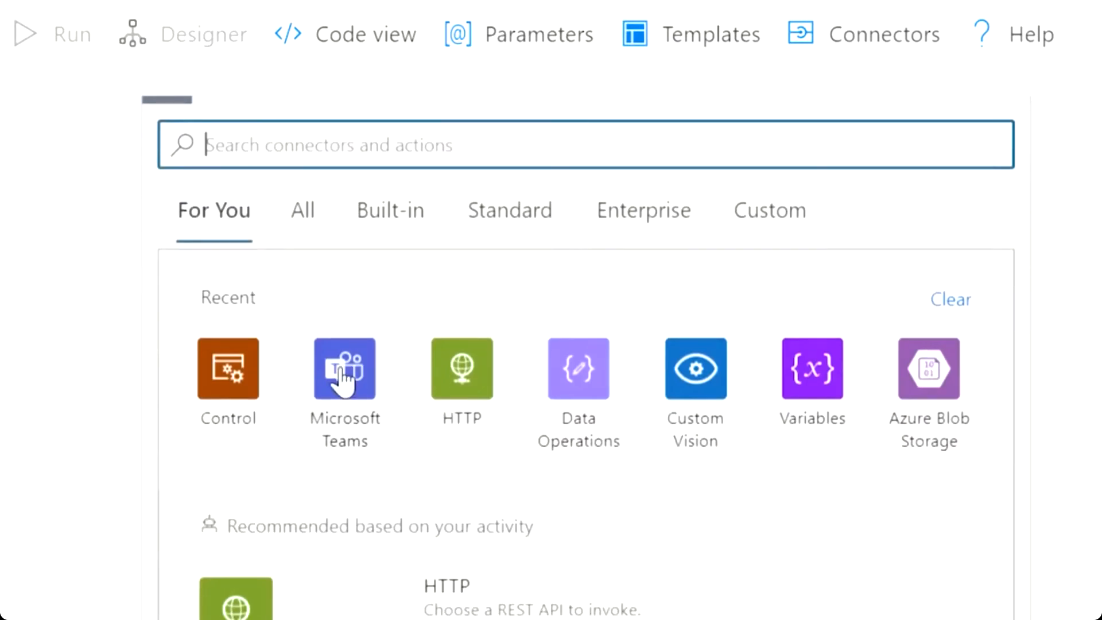
# Add a Microsoft Teams post-message action to the If true branch and pick its team and channel.
pyautogui.click(343, 380)
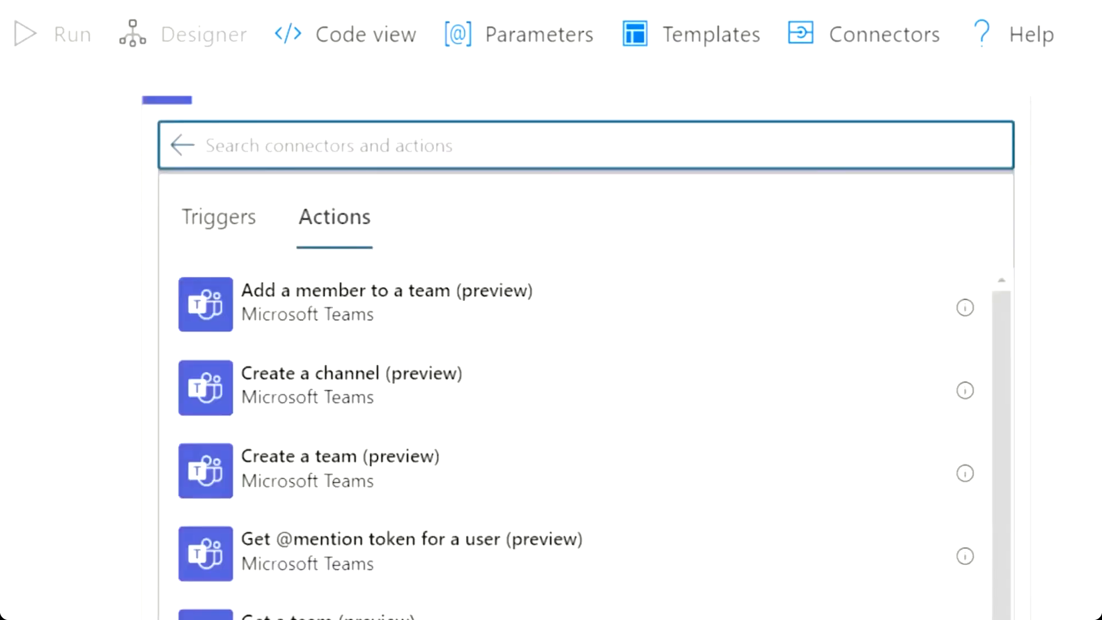
pyautogui.scroll(-5, 574, 356)
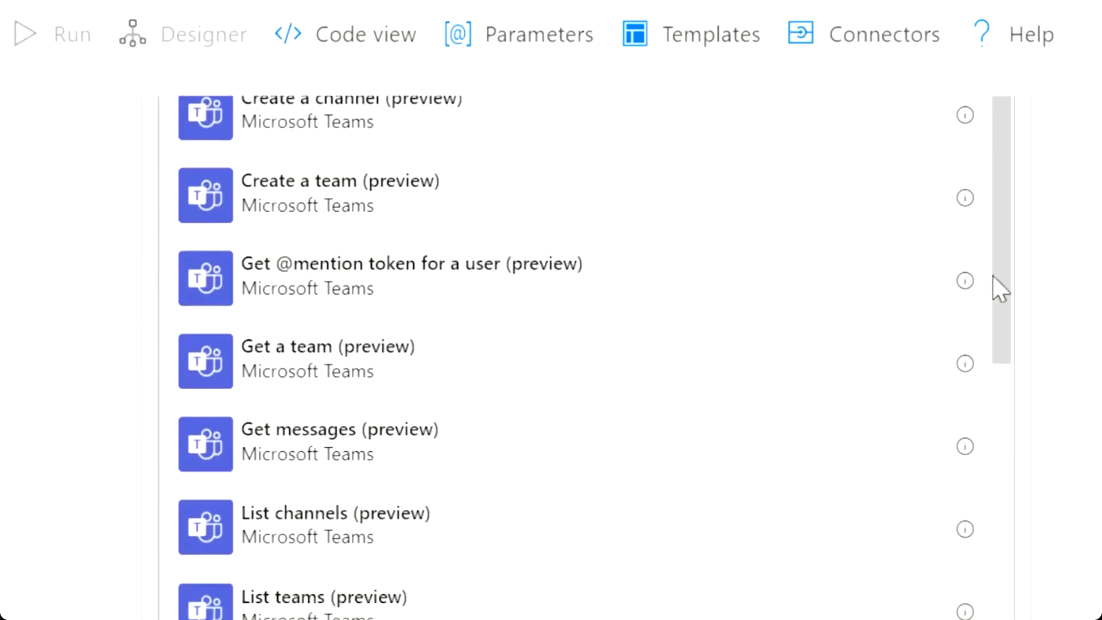
pyautogui.scroll(-7, 996, 413)
pyautogui.click(343, 343)
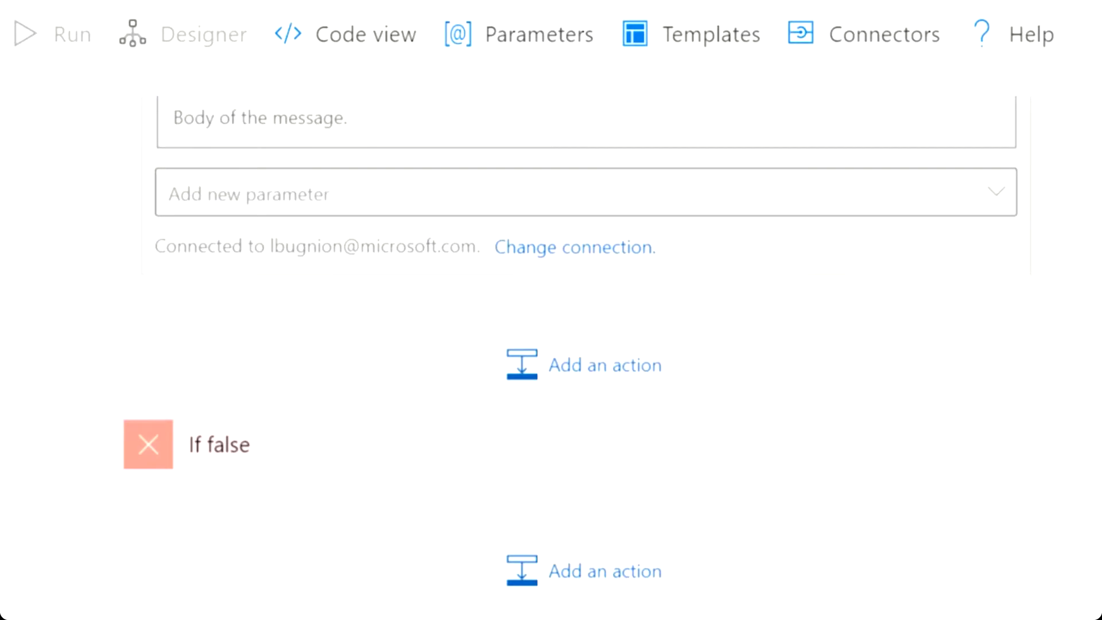
pyautogui.scroll(5, 337, 342)
pyautogui.scroll(2, 585, 344)
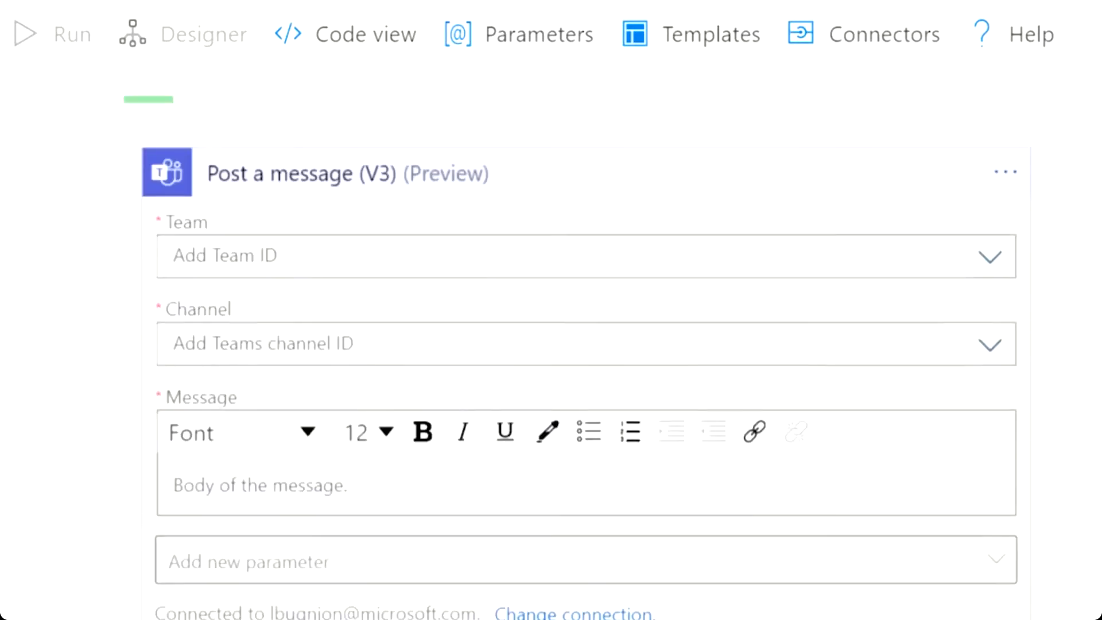
pyautogui.click(991, 259)
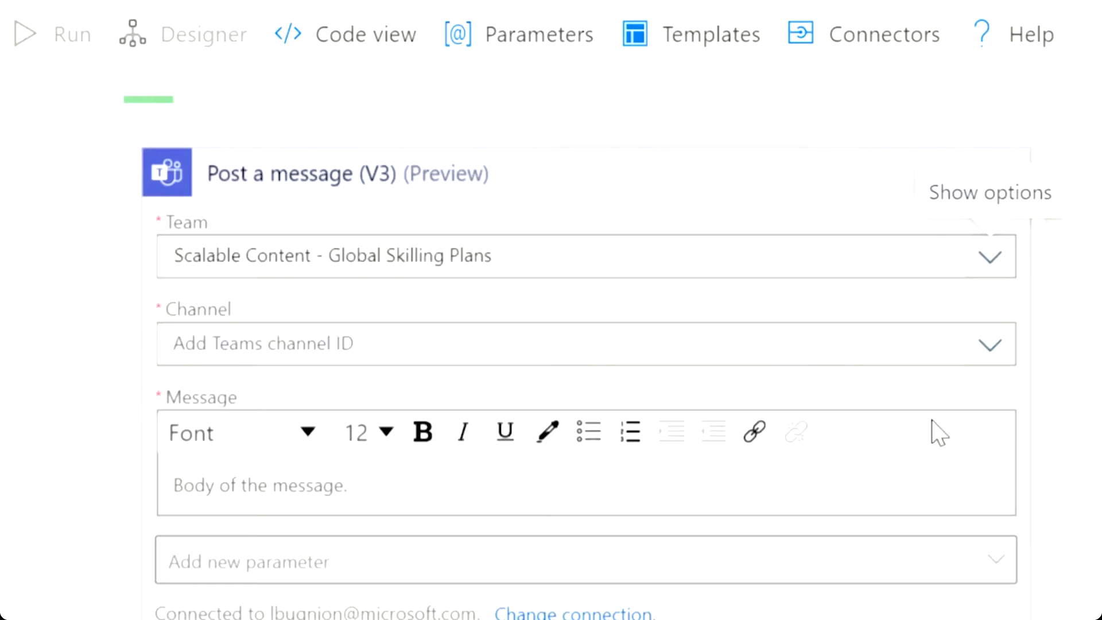
pyautogui.click(991, 345)
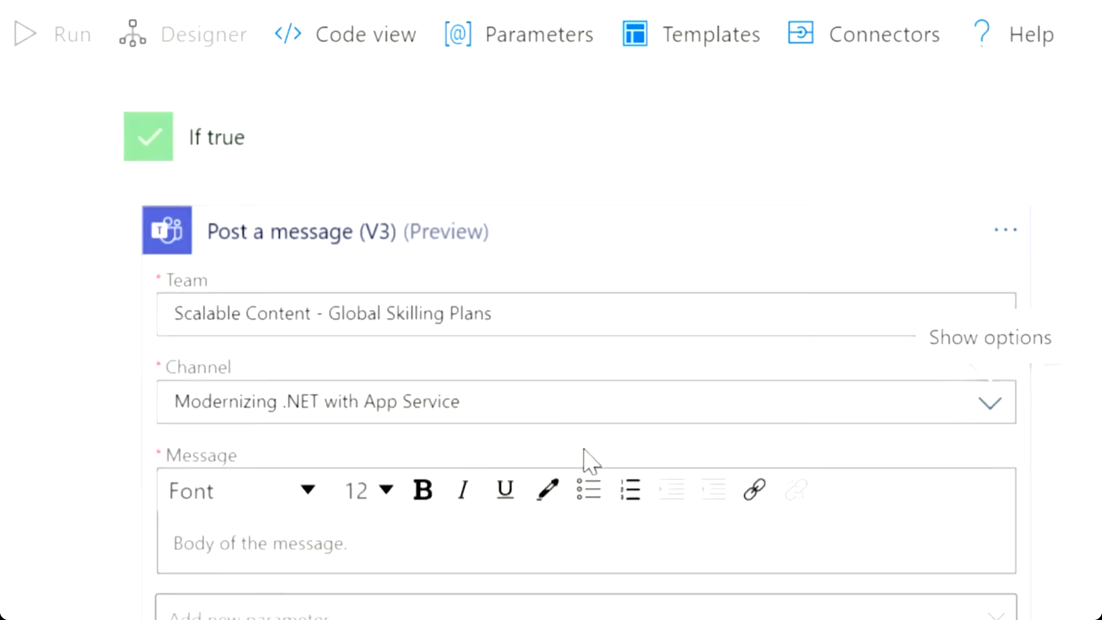
# Write the bold message 'Back to normal:' plus resourceName, save, and start an If false action.
pyautogui.click(631, 544)
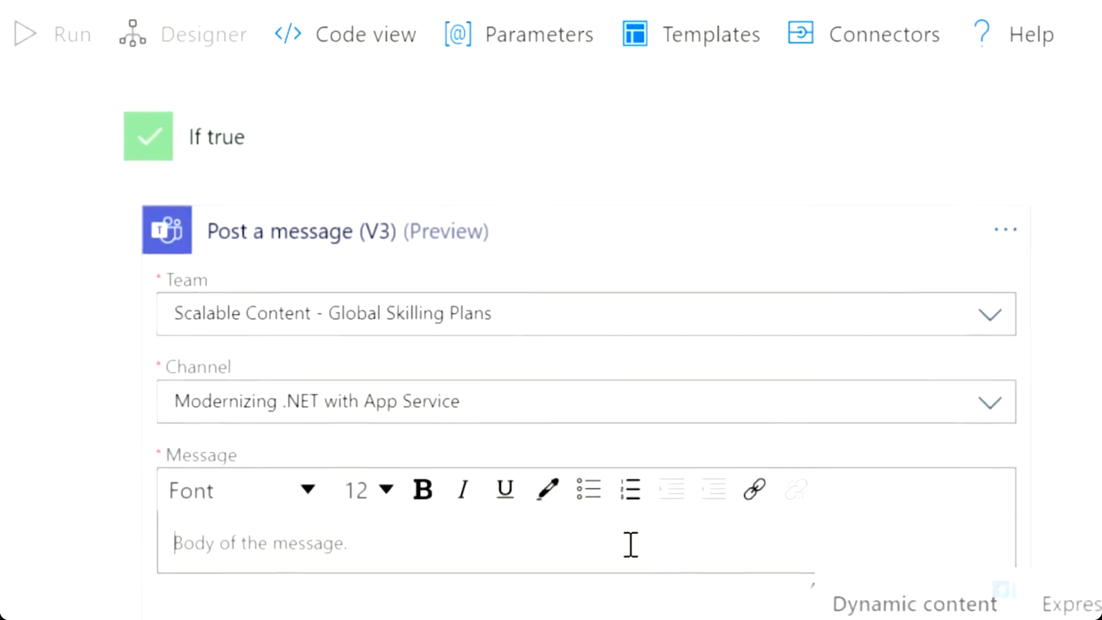
pyautogui.write('Back')
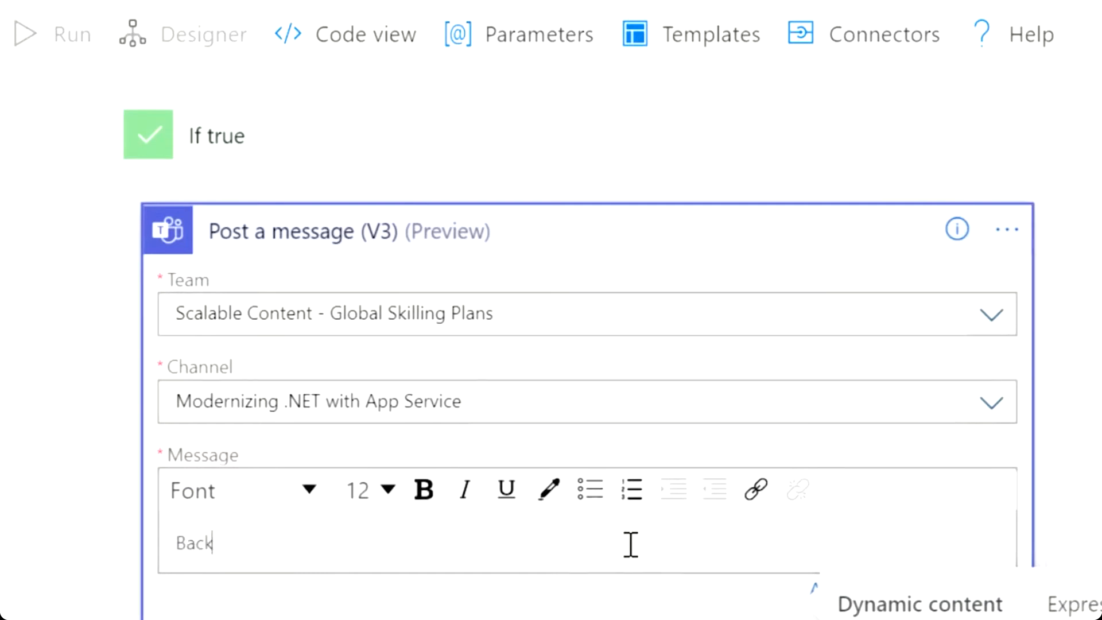
pyautogui.write(' to normal:')
pyautogui.hotkey('ctrl', 'a')
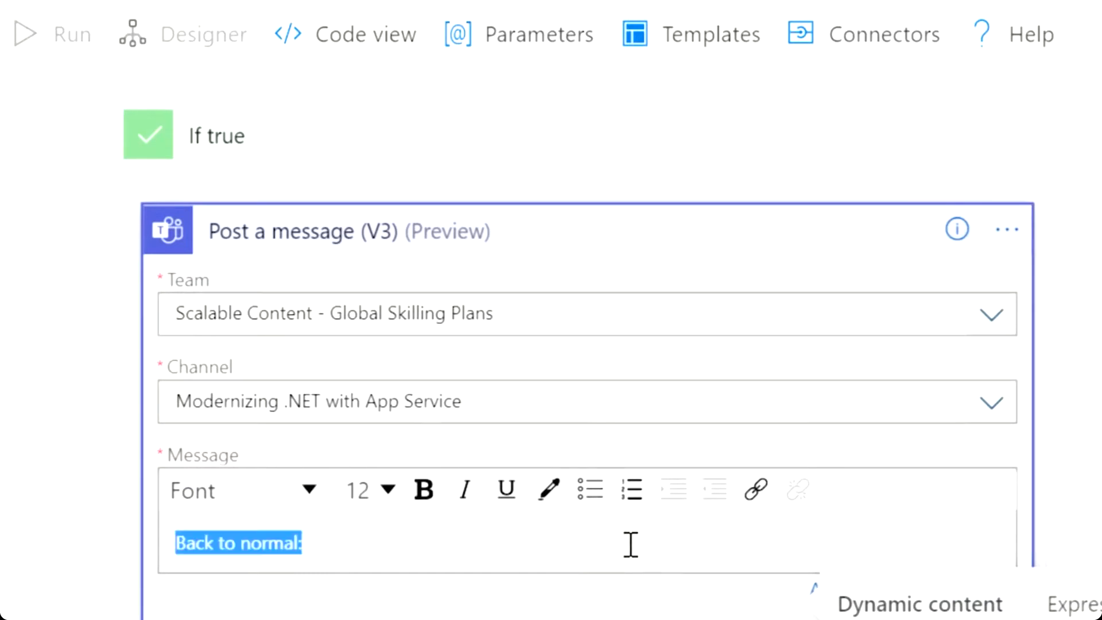
pyautogui.click(424, 490)
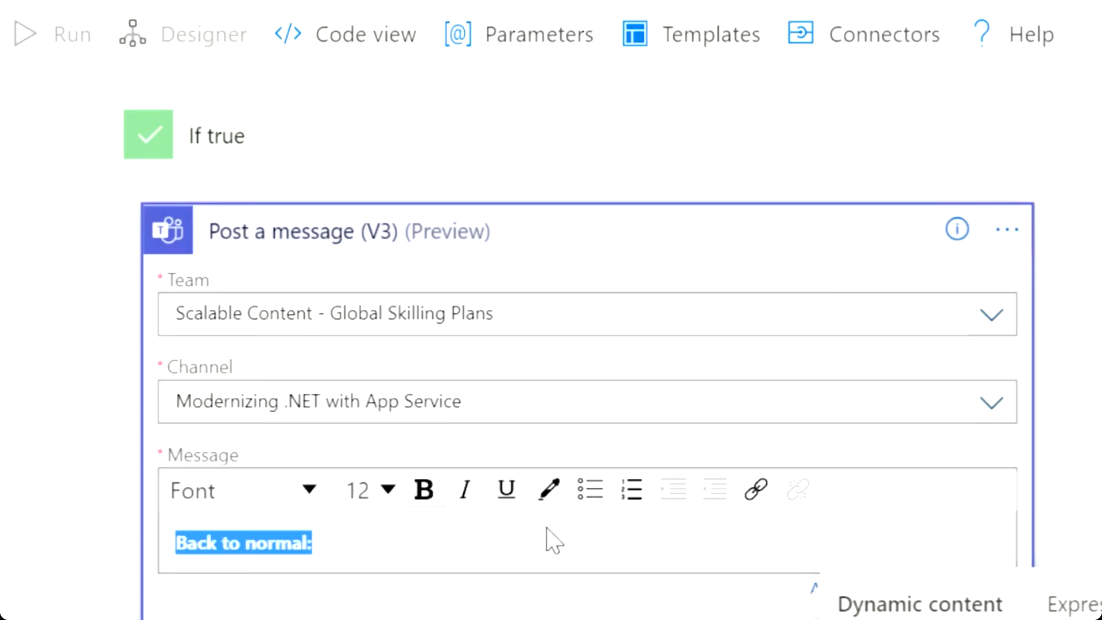
pyautogui.click(812, 555)
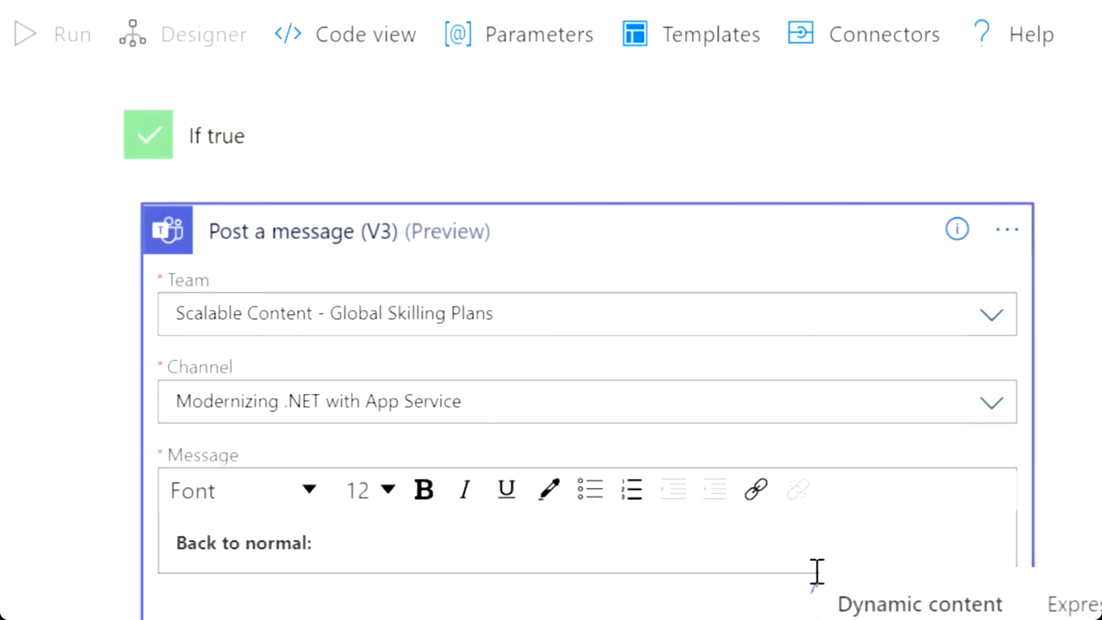
pyautogui.scroll(-5, 808, 555)
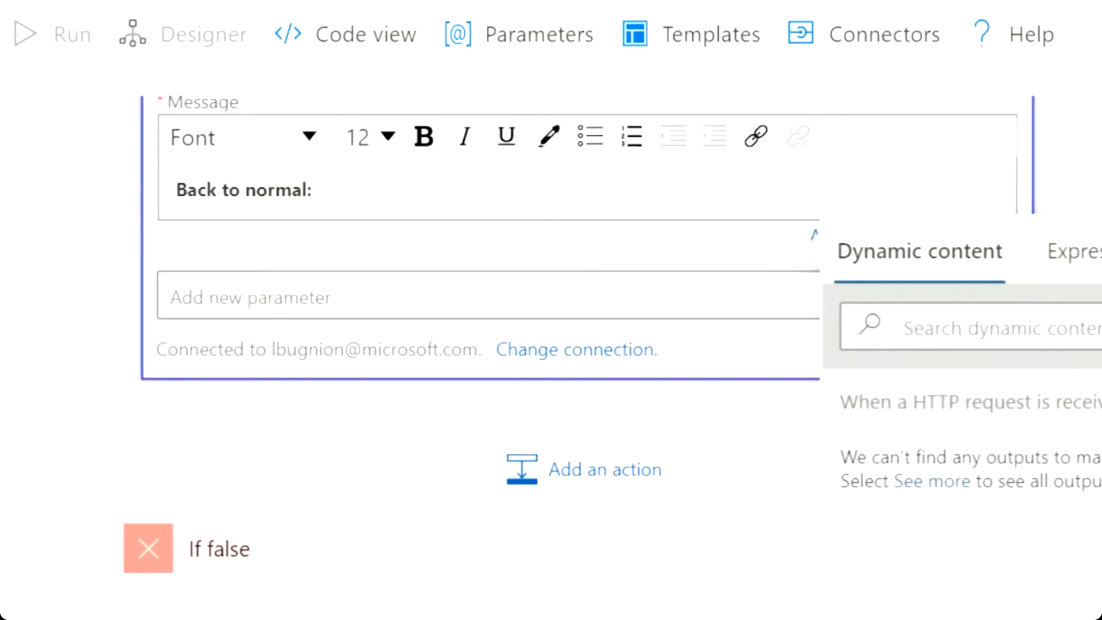
pyautogui.scroll(-5, 970, 493)
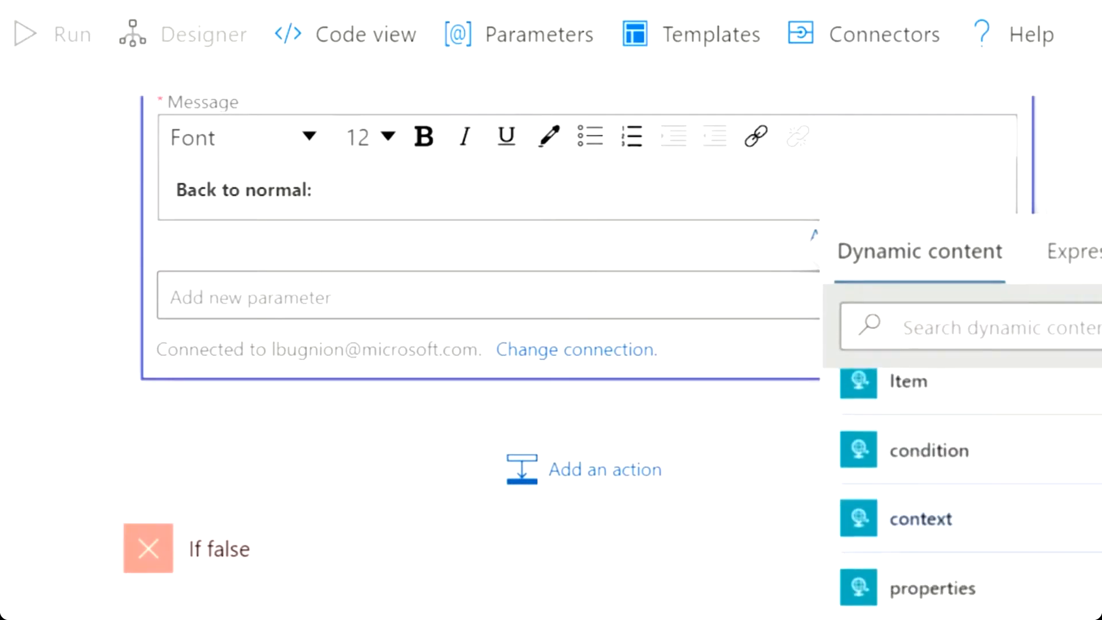
pyautogui.scroll(-10, 970, 494)
pyautogui.scroll(-3, 979, 499)
pyautogui.click(979, 498)
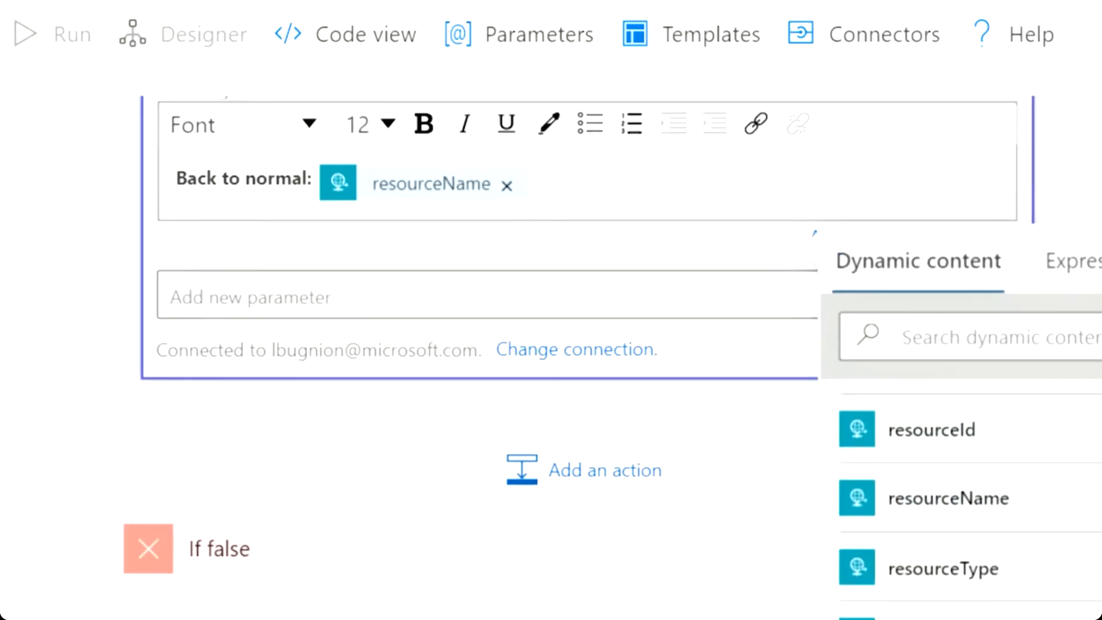
pyautogui.click(63, 163)
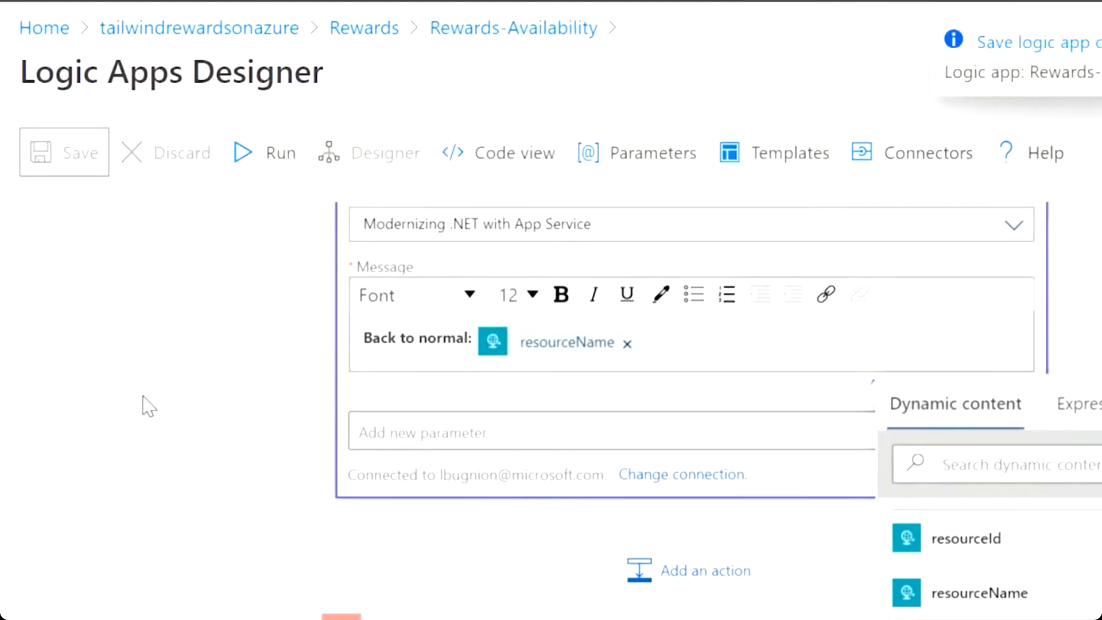
pyautogui.scroll(-5, 213, 359)
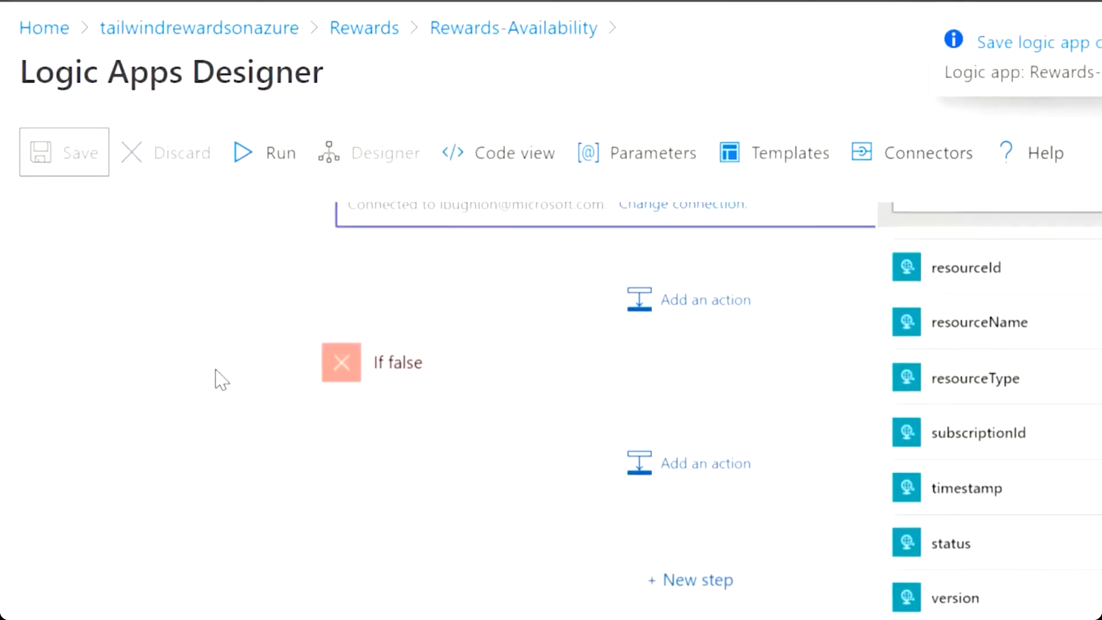
pyautogui.click(654, 457)
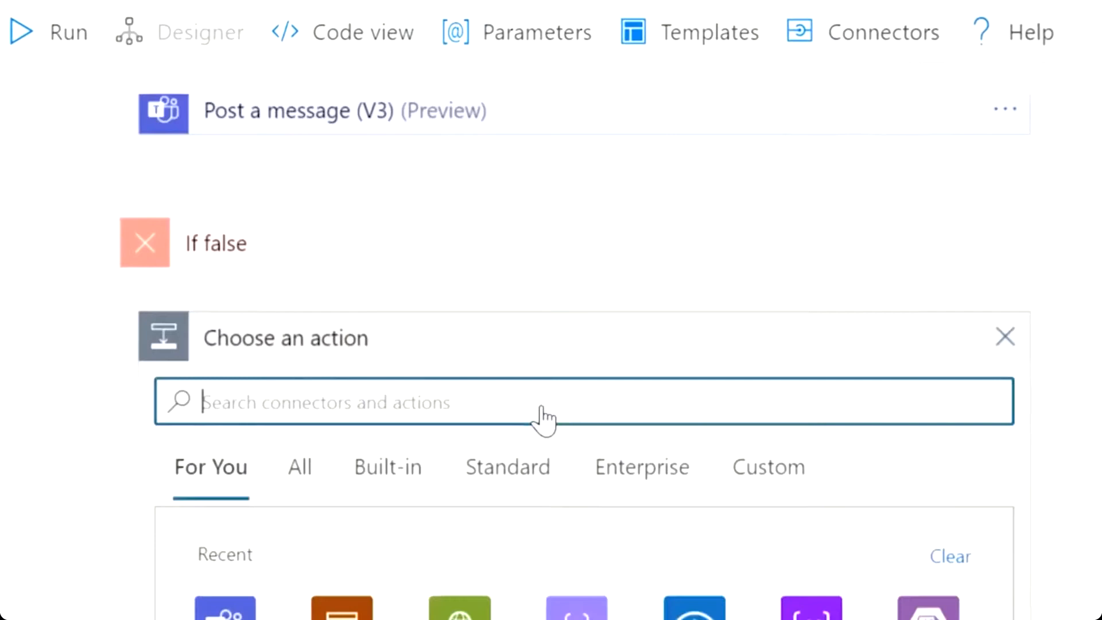
# Browse all connectors and actions and try searching for 'gmail'.
pyautogui.scroll(-3, 1090, 462)
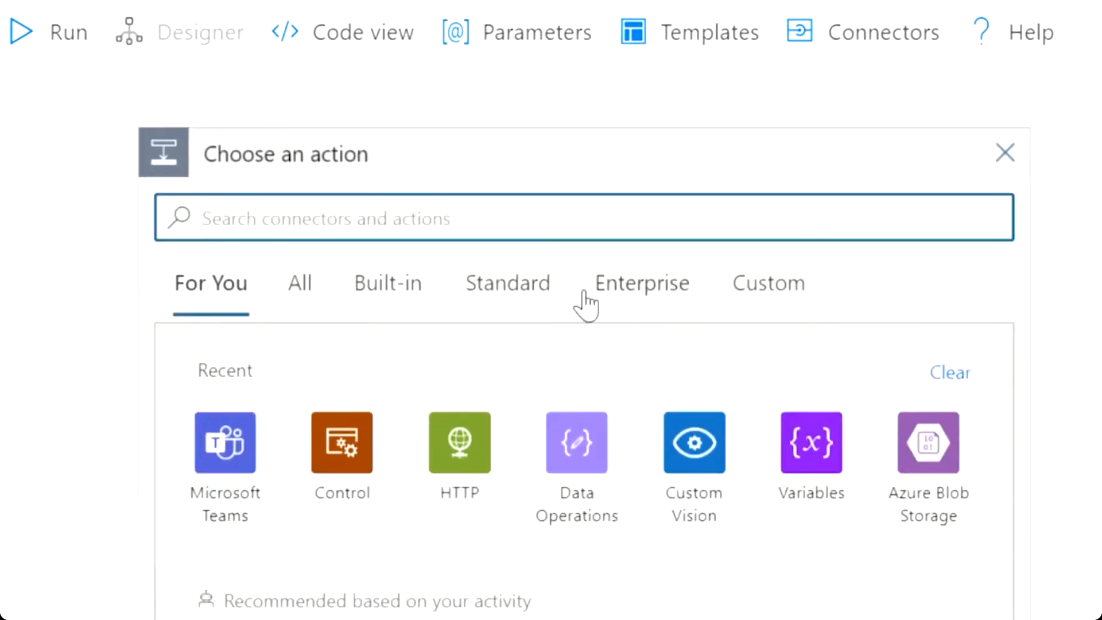
pyautogui.click(299, 284)
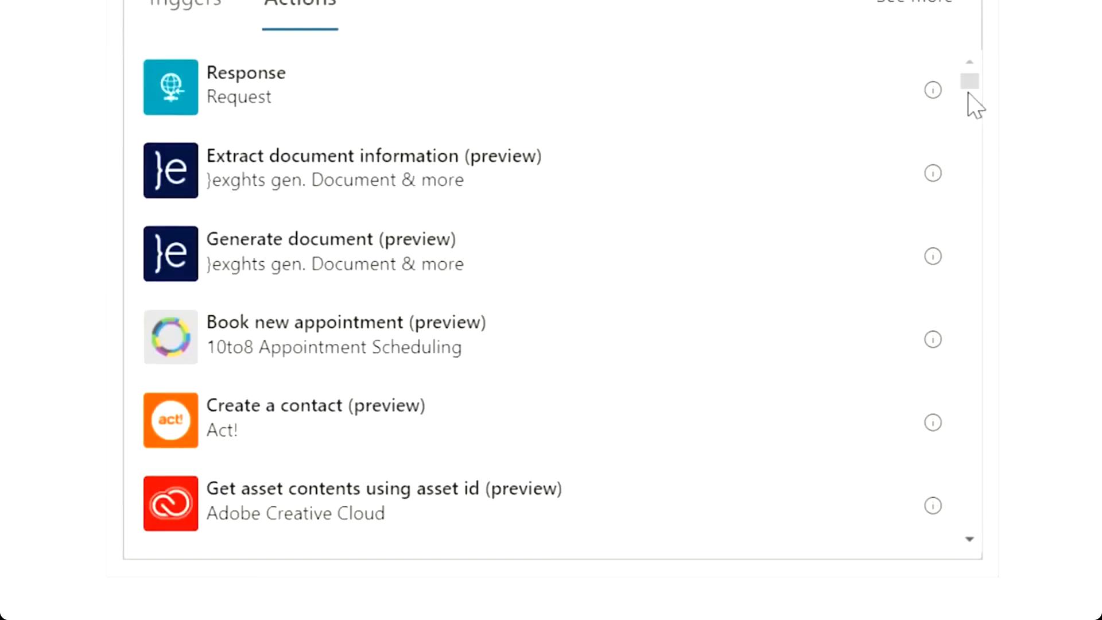
pyautogui.moveTo(969, 80); pyautogui.dragTo(909, 359)
pyautogui.moveTo(1100, 299); pyautogui.dragTo(1100, 199)
pyautogui.click(576, 24)
pyautogui.write('gmail')
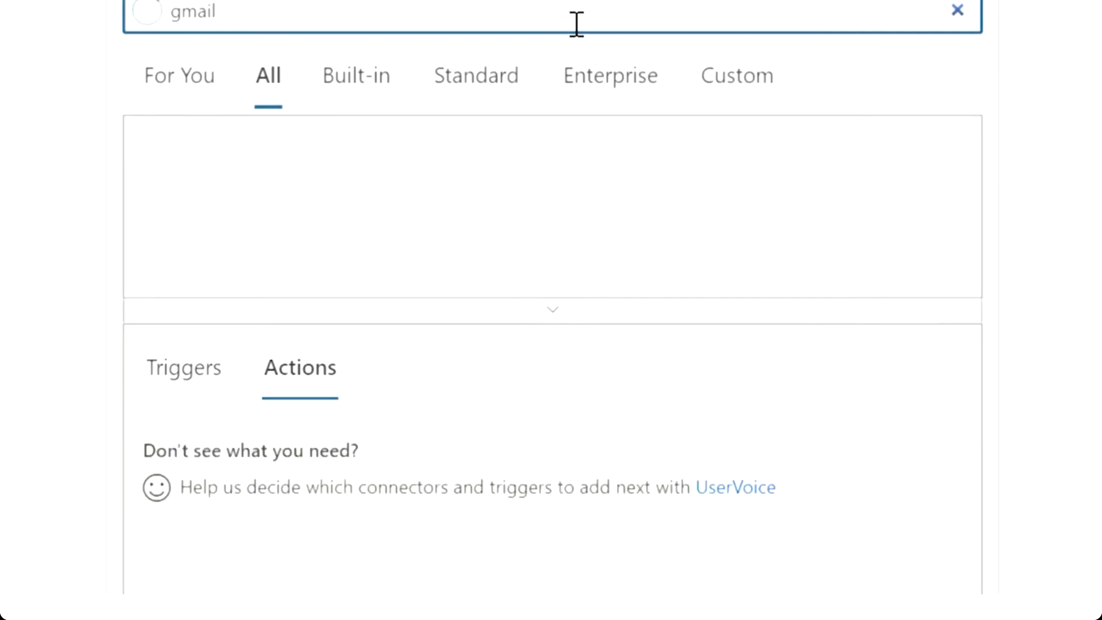
pyautogui.click(172, 80)
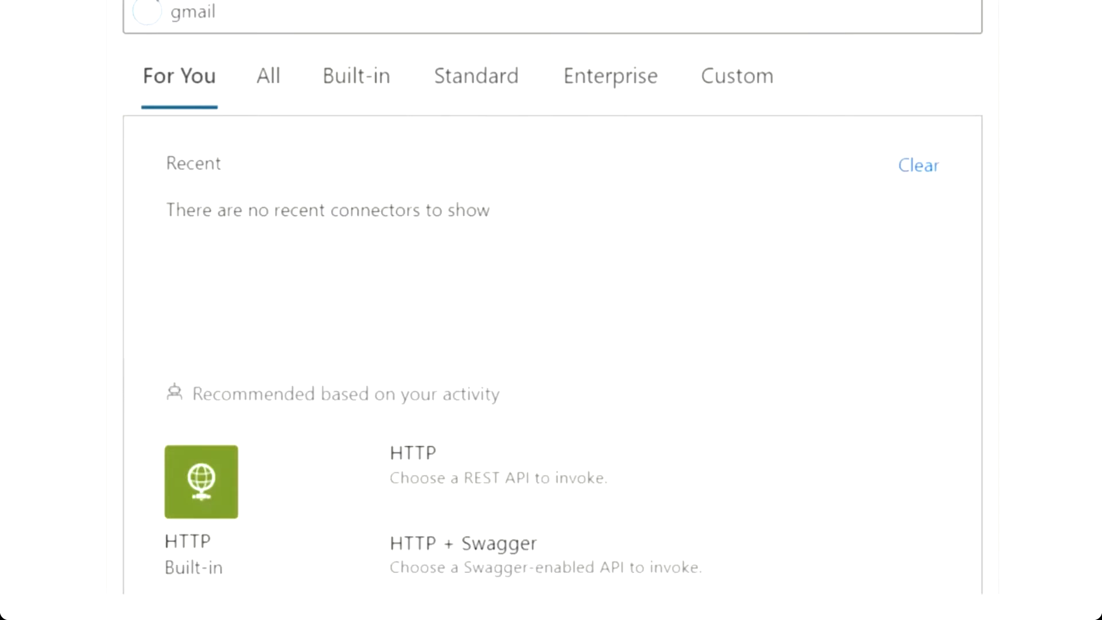
# Add the Microsoft Teams Post a message (V3) action under If false, targeting the Scalable Content - Global Skilling Plans team.
pyautogui.click(179, 240)
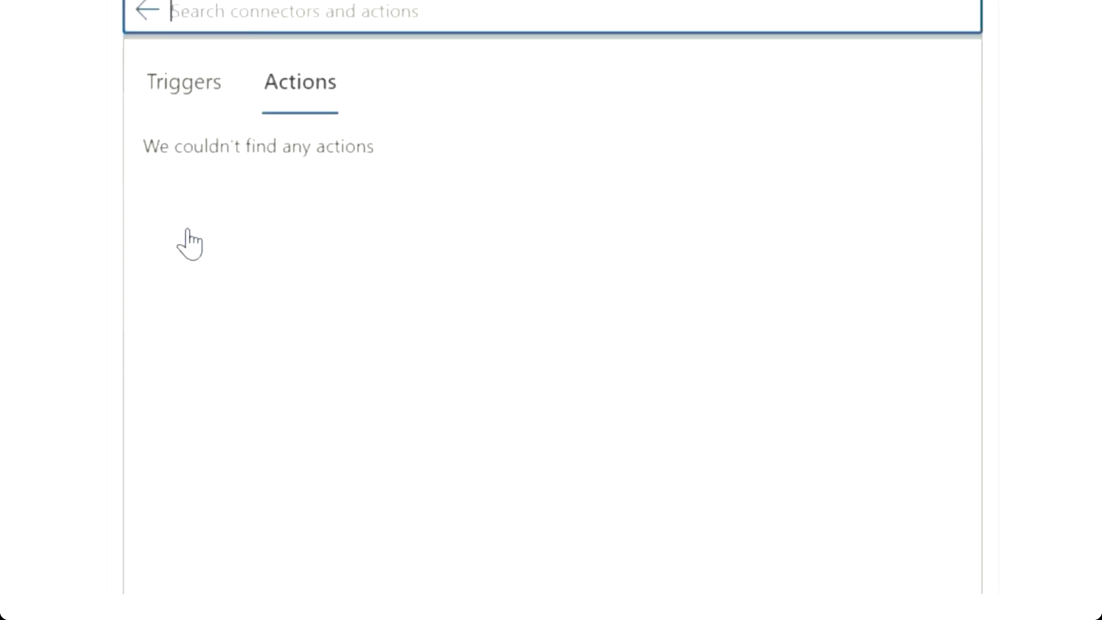
pyautogui.scroll(-3, 551, 310)
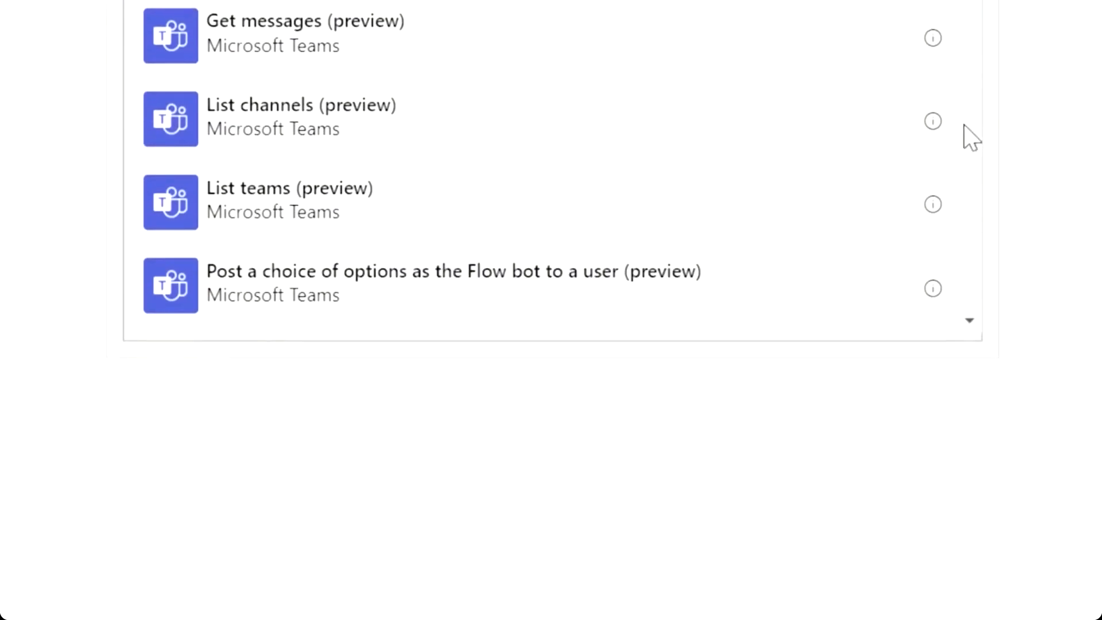
pyautogui.scroll(-5, 970, 140)
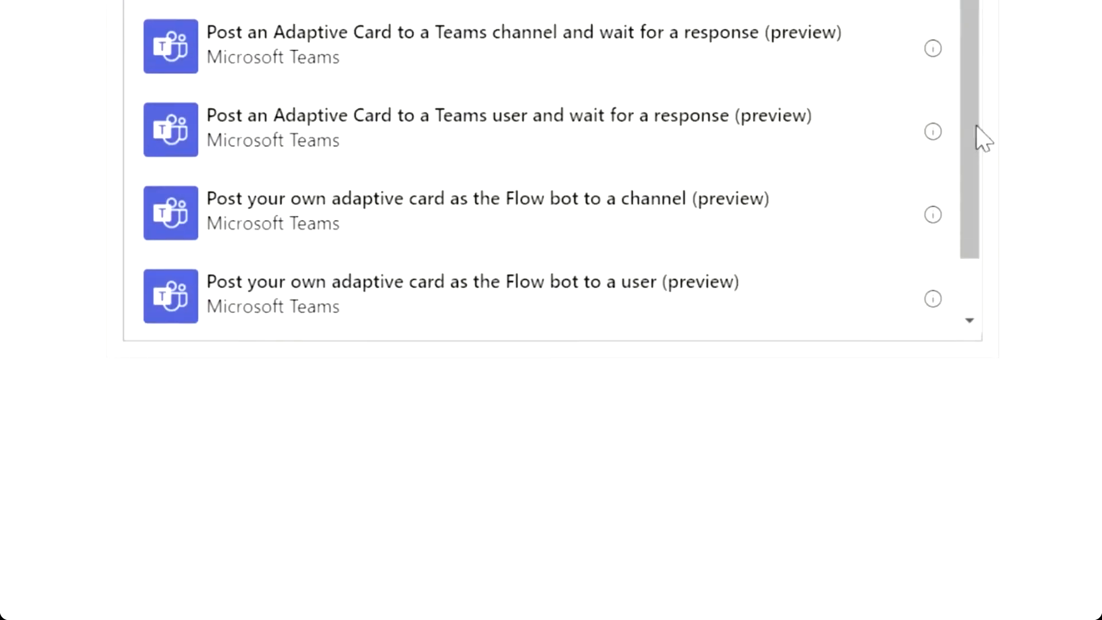
pyautogui.scroll(3, 1085, 141)
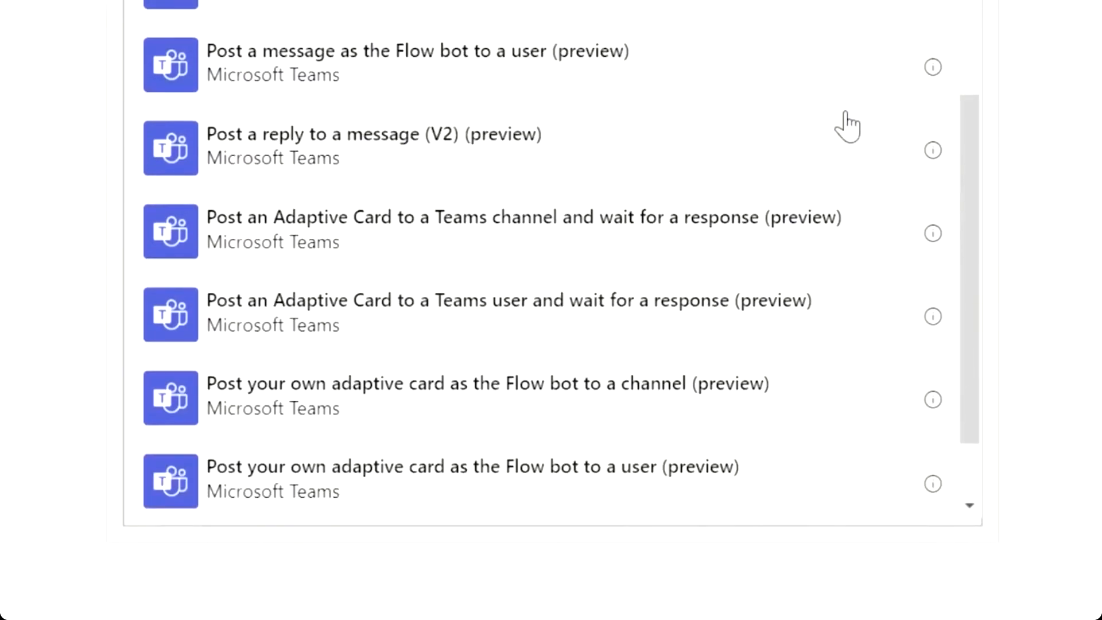
pyautogui.scroll(3, 844, 124)
pyautogui.click(418, 130)
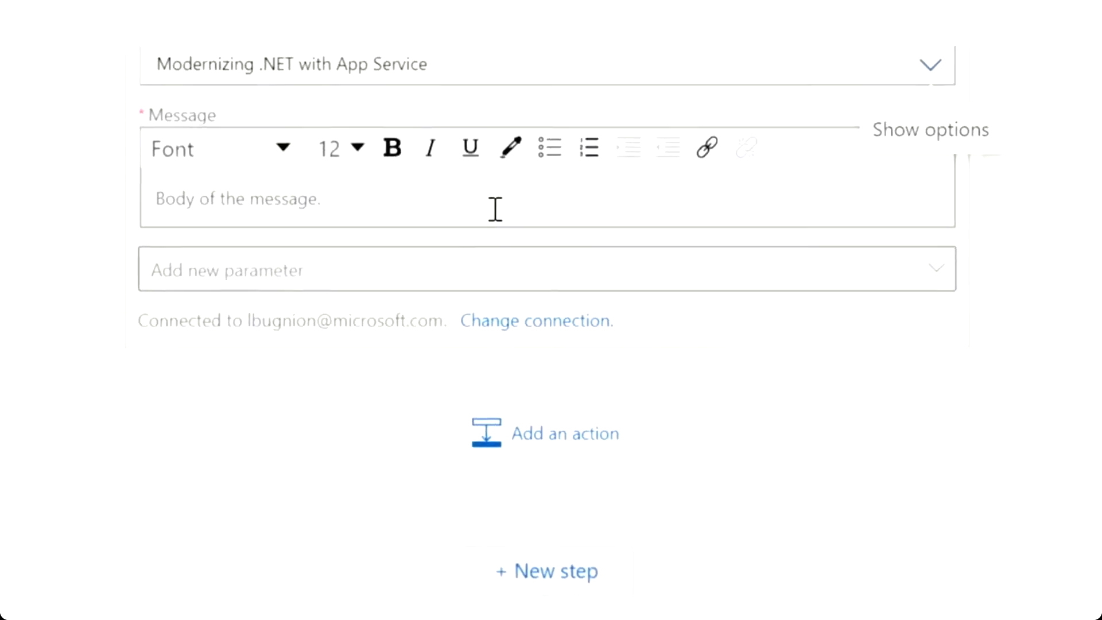
# Start the message with bold 'There is an issue:' followed by the resourceName dynamic content.
pyautogui.click(492, 243)
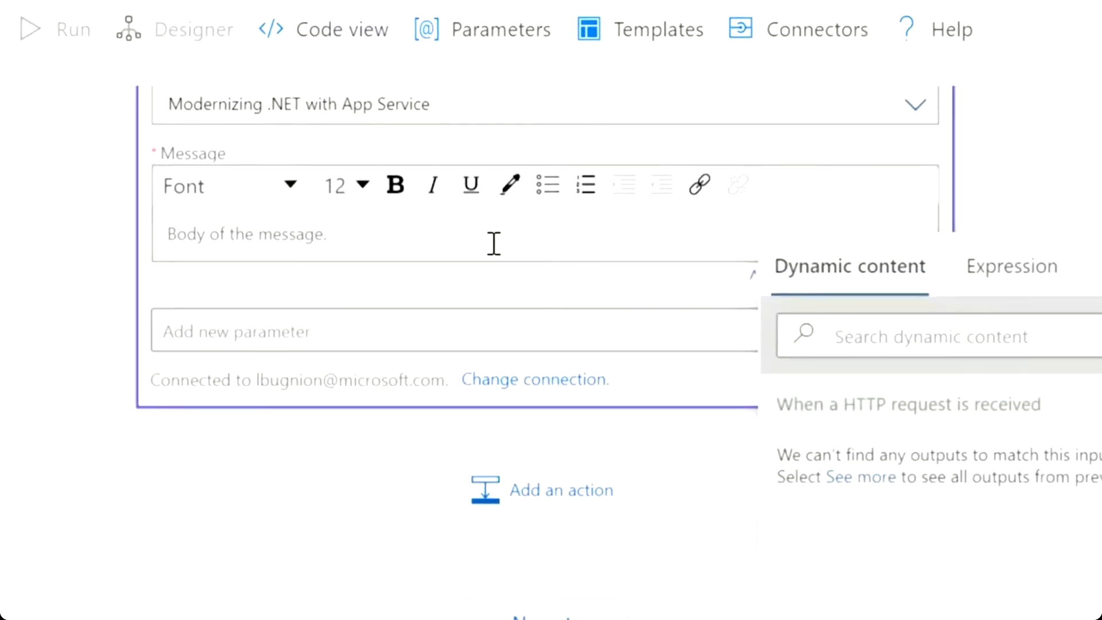
pyautogui.write('There is an issu')
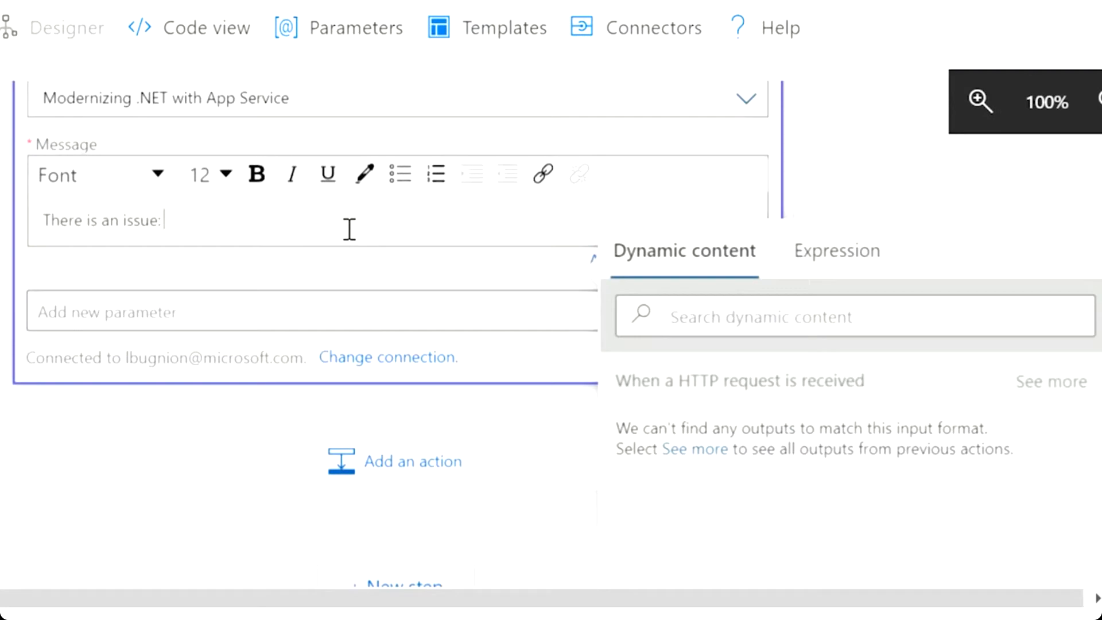
pyautogui.write('e:')
pyautogui.hotkey('ctrl', 'a')
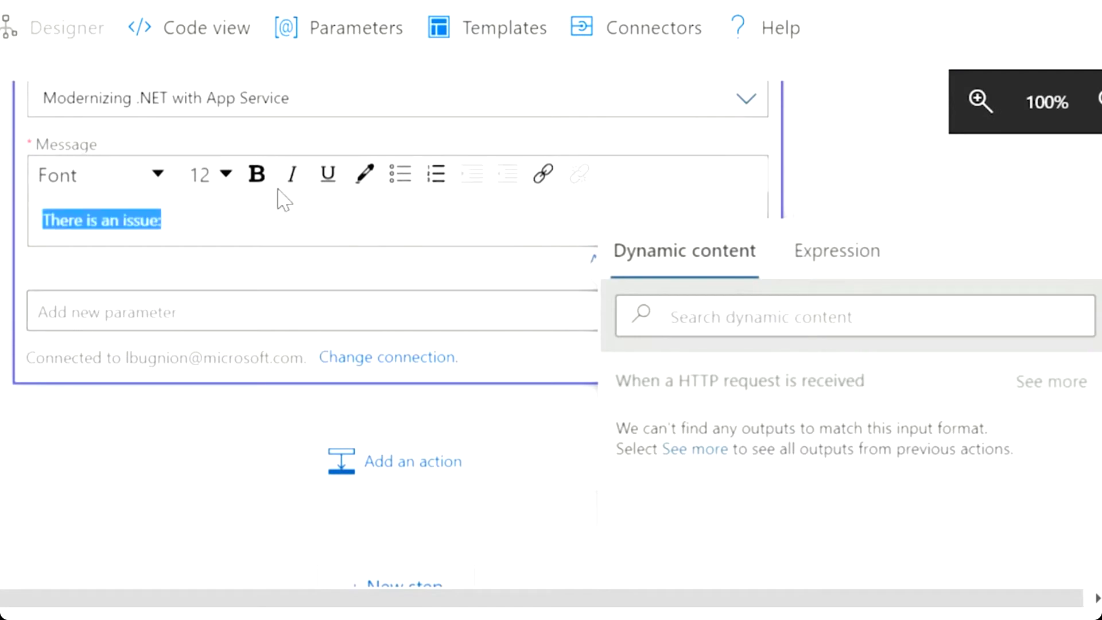
pyautogui.click(255, 176)
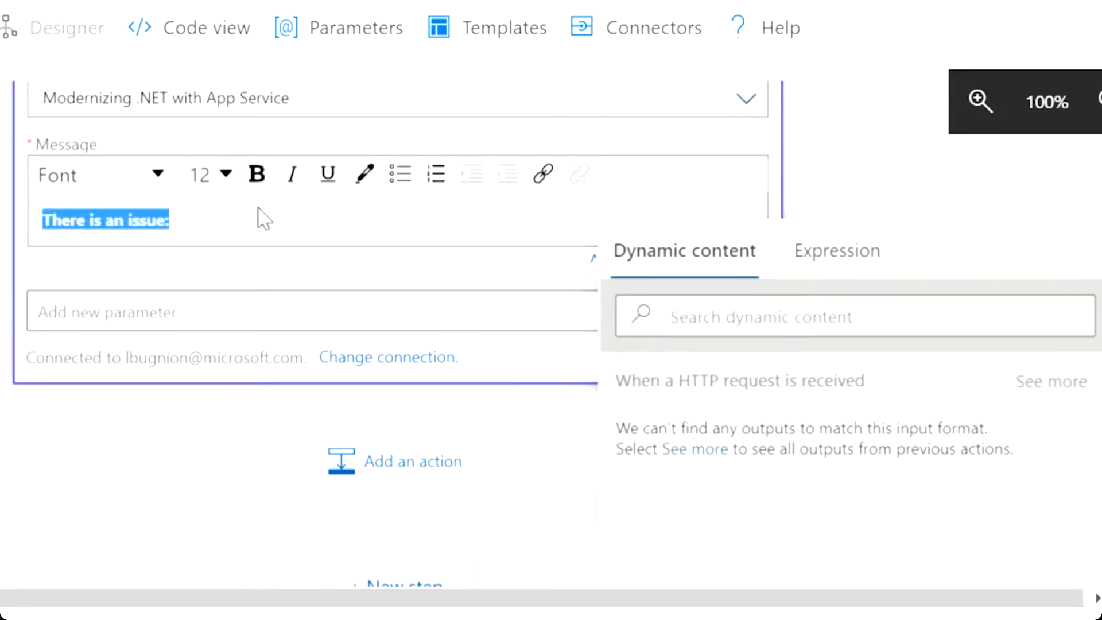
pyautogui.click(274, 219)
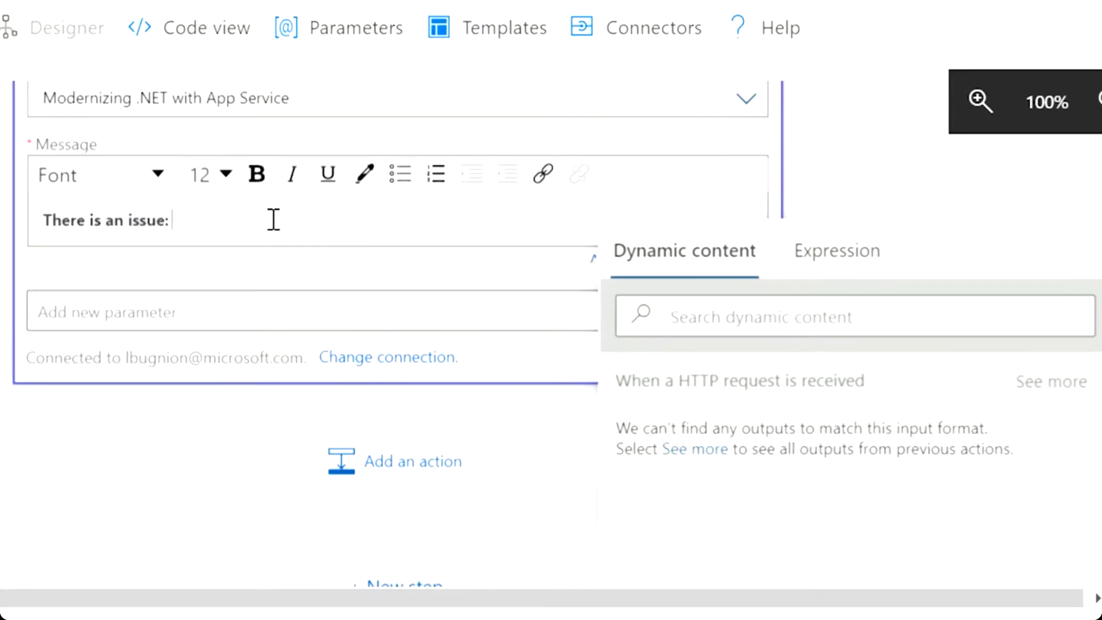
pyautogui.click(1059, 396)
pyautogui.scroll(-10, 1008, 437)
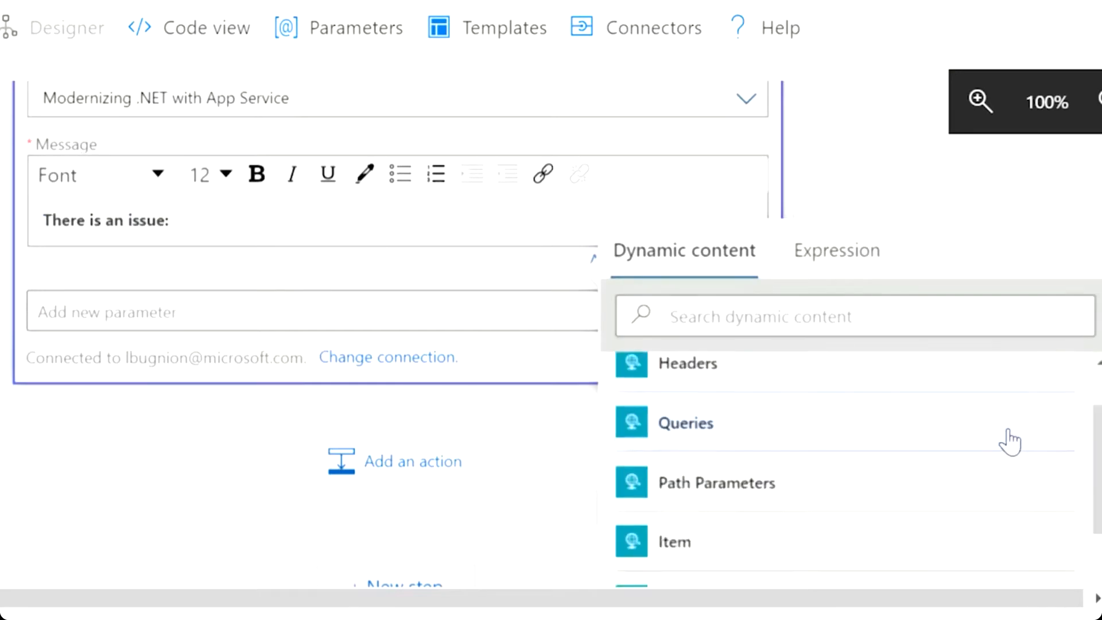
pyautogui.scroll(-5, 993, 443)
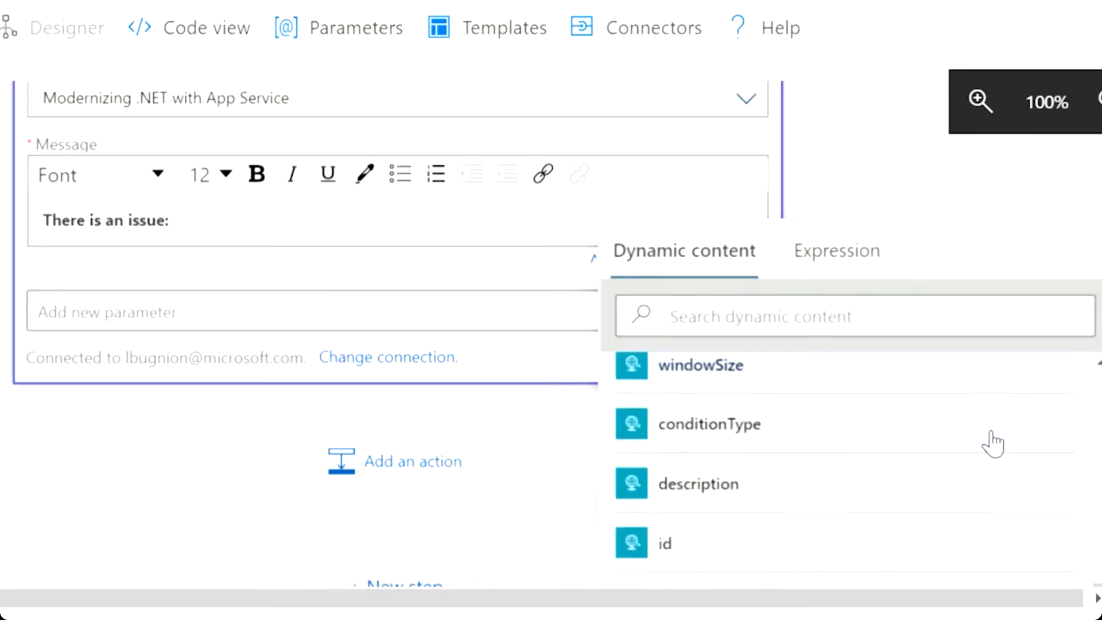
pyautogui.scroll(-2, 993, 442)
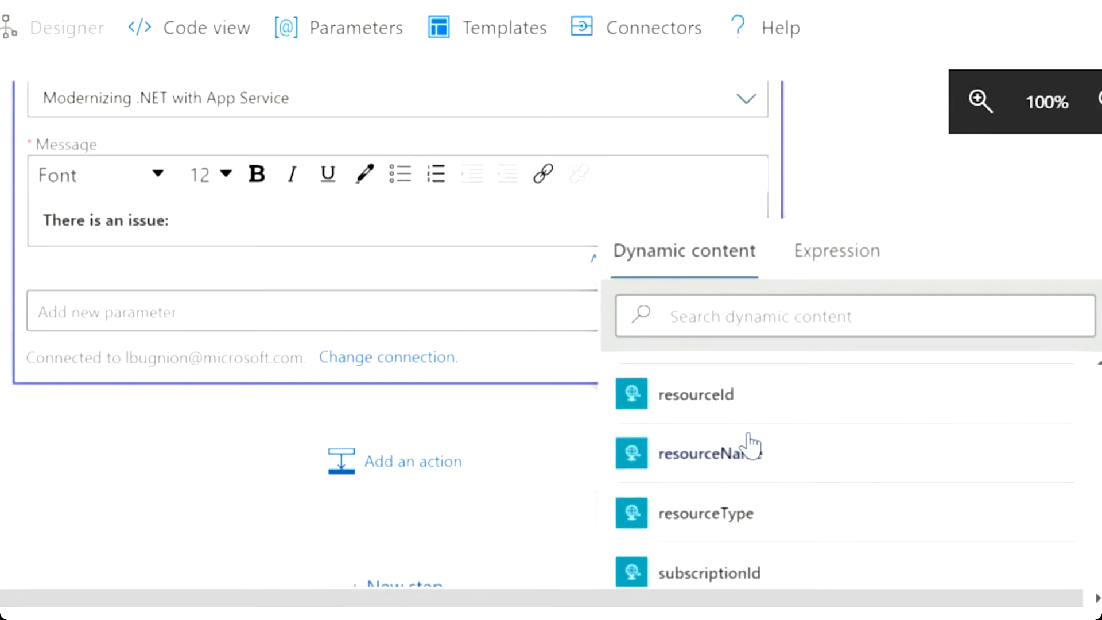
pyautogui.click(746, 448)
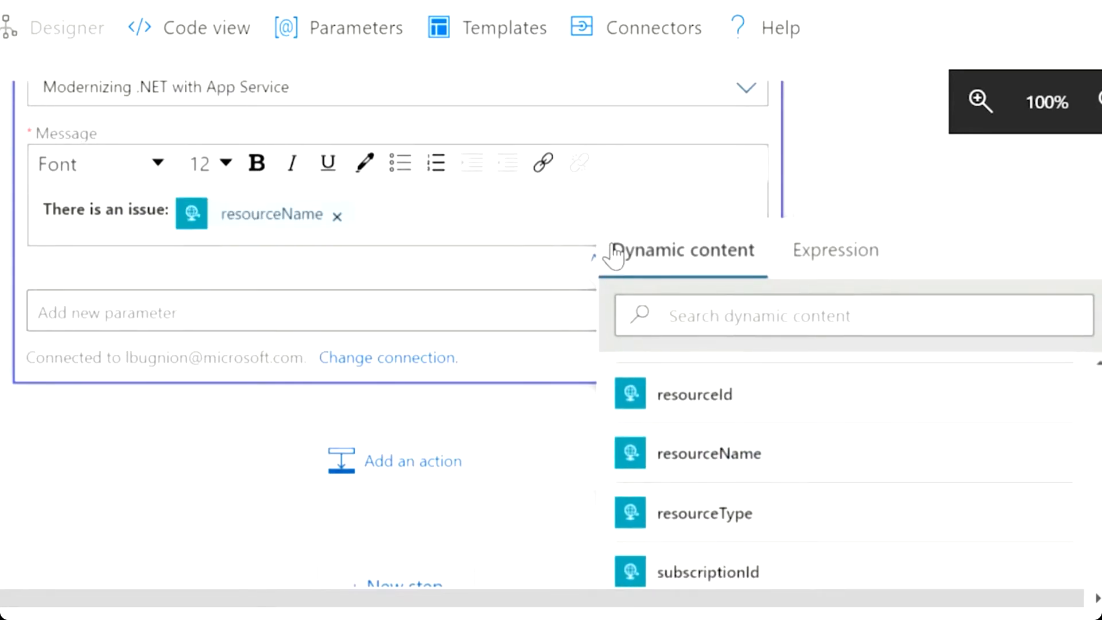
# Add a 'Full context:' line followed by the alert context dynamic content.
pyautogui.press('Return')
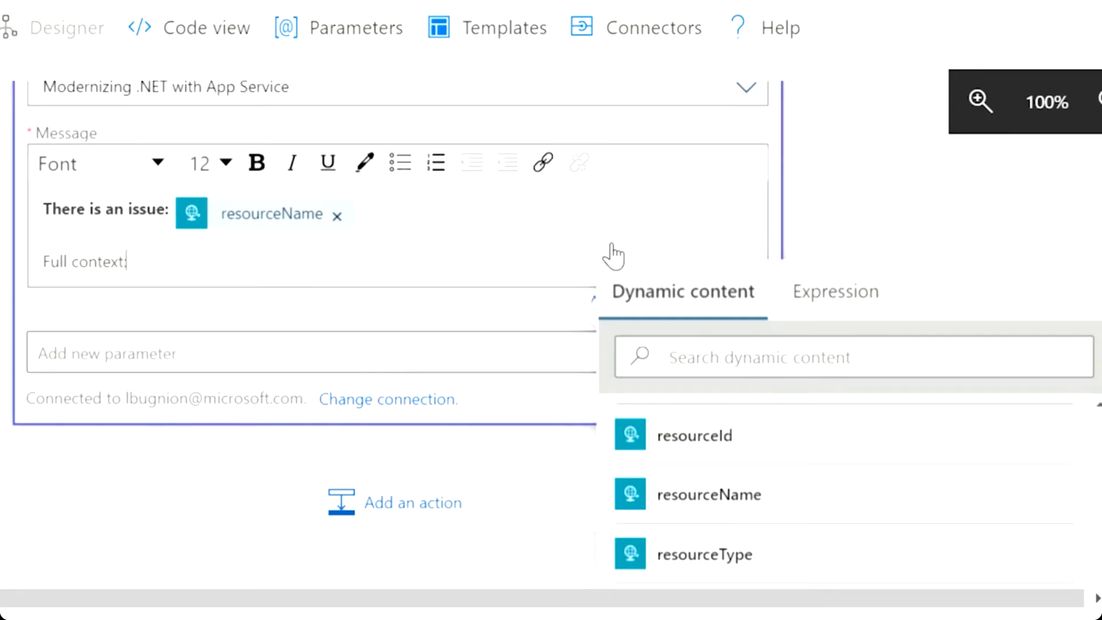
pyautogui.write('Full context:')
pyautogui.press('Return')
pyautogui.press('Return')
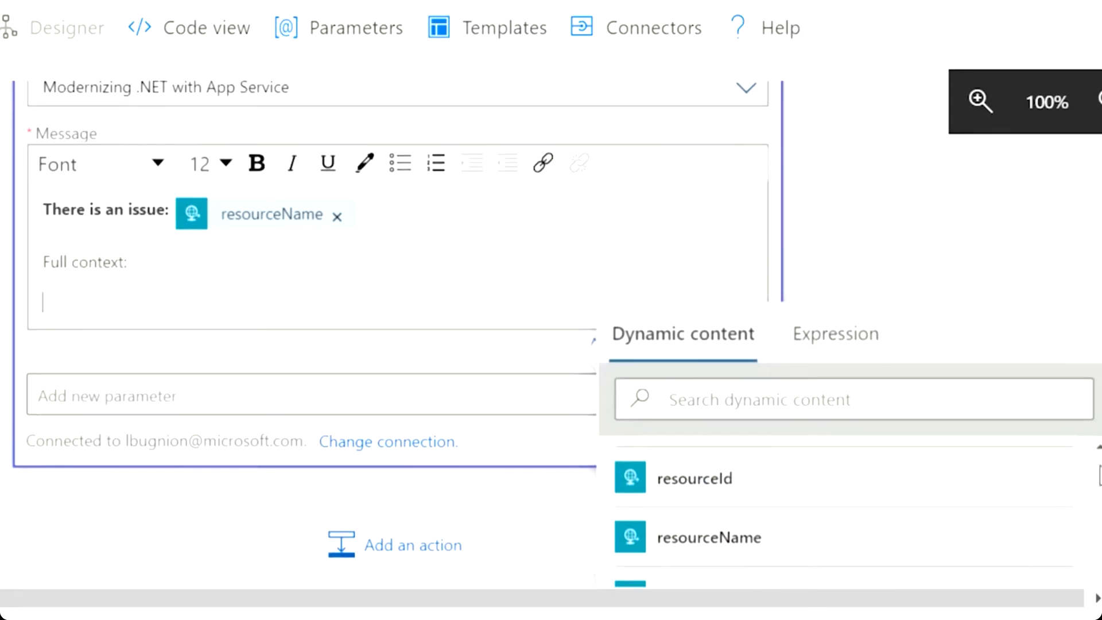
pyautogui.scroll(-5, 1097, 499)
pyautogui.moveTo(1097, 489); pyautogui.dragTo(1097, 254)
pyautogui.click(705, 304)
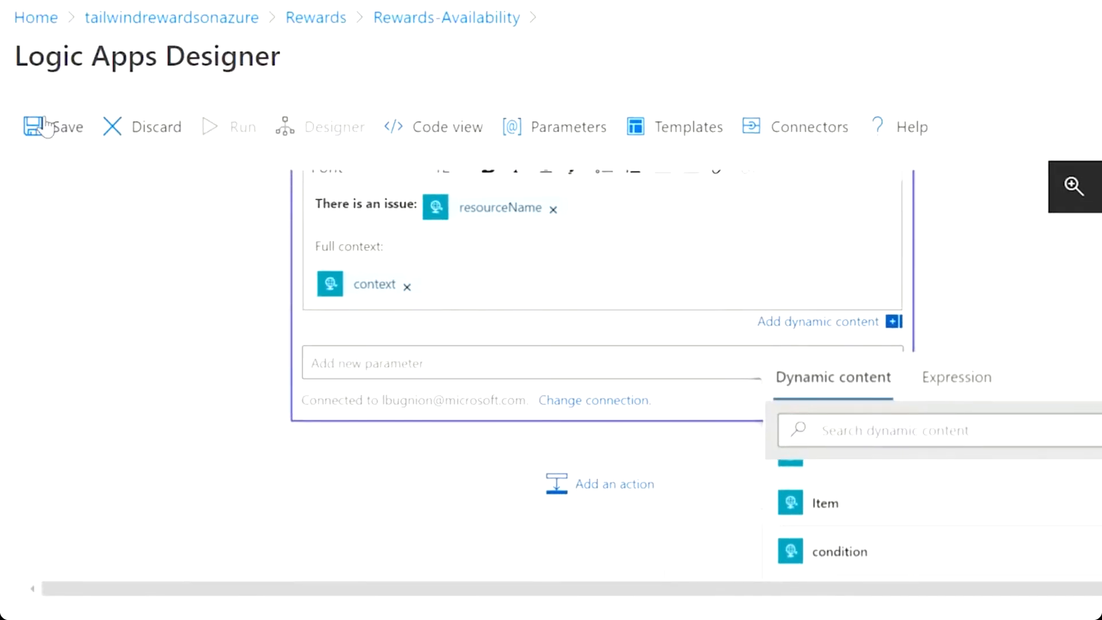
# Save the Rewards-Availability logic app, enable it, and refresh its overview.
pyautogui.click(46, 127)
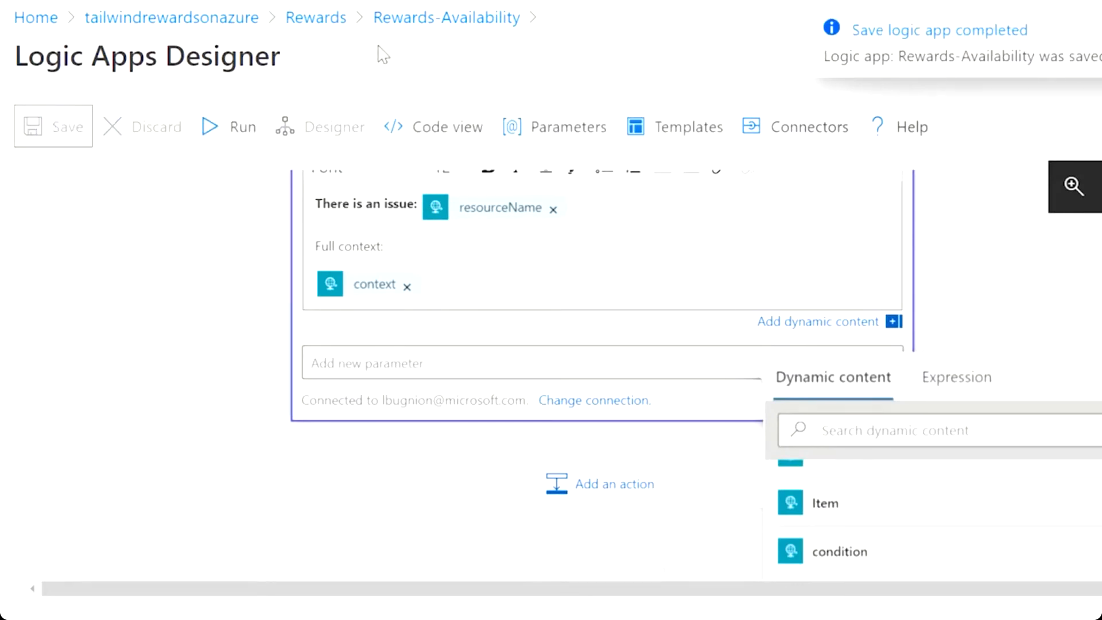
pyautogui.click(462, 19)
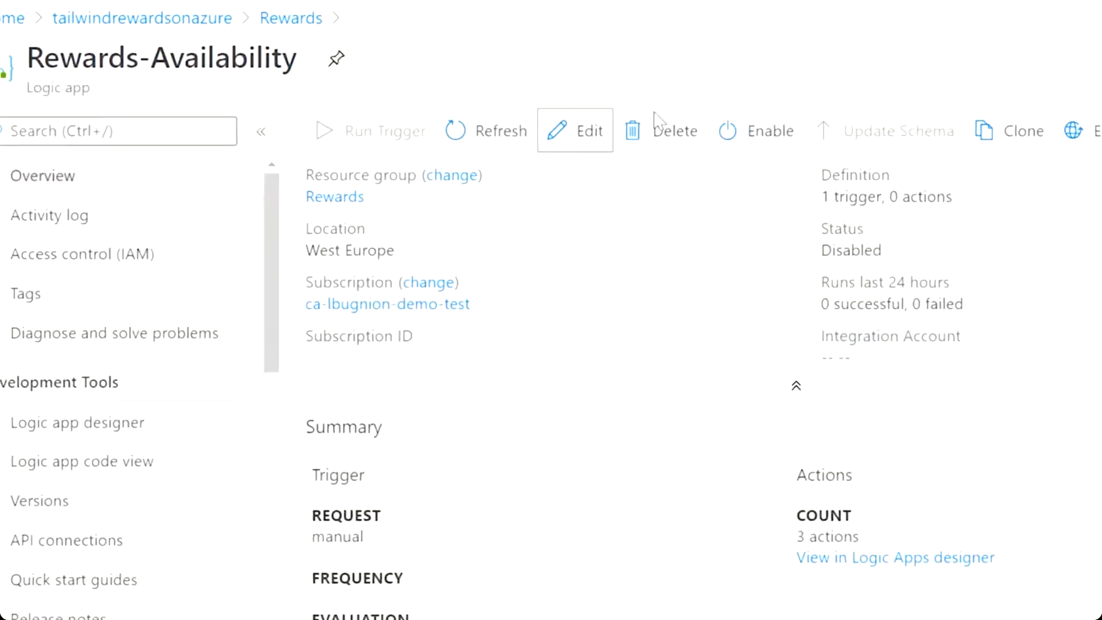
pyautogui.click(772, 129)
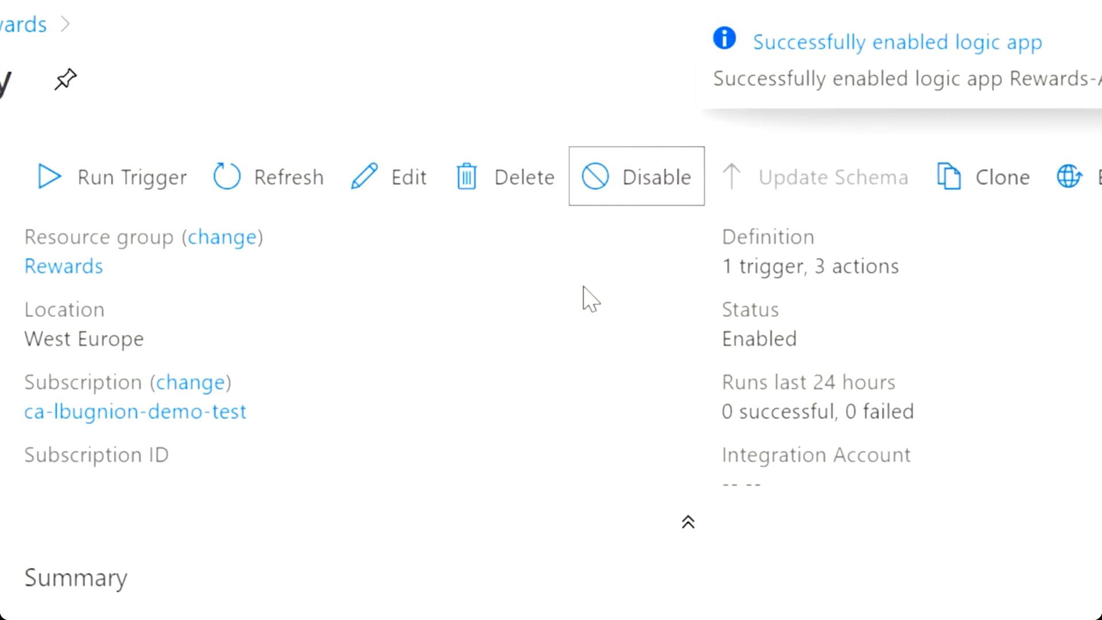
pyautogui.scroll(-7, 585, 310)
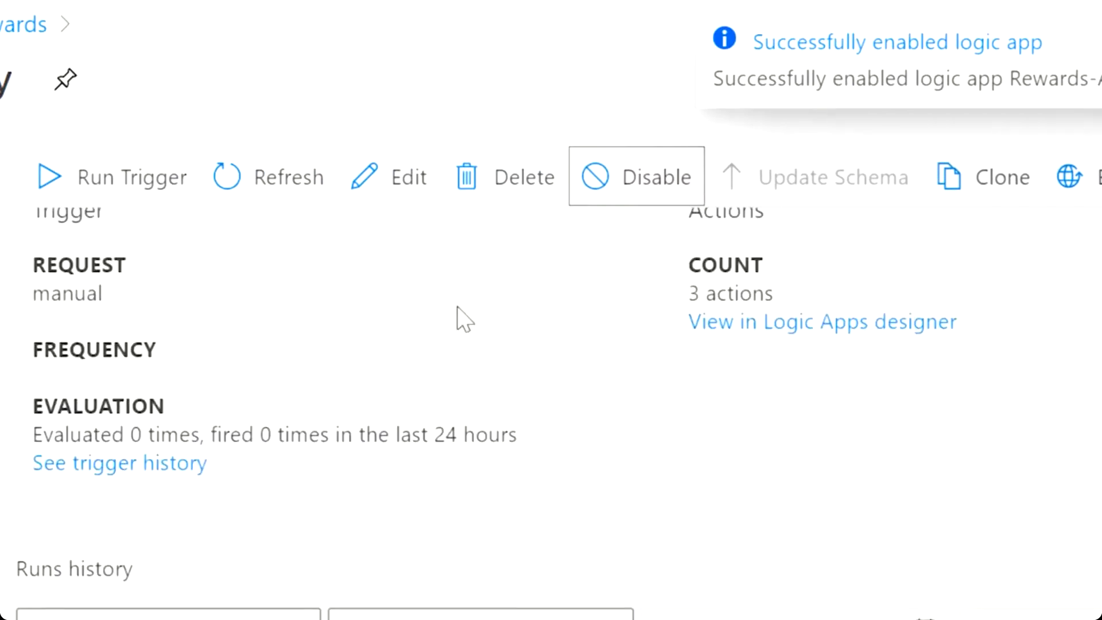
pyautogui.click(270, 178)
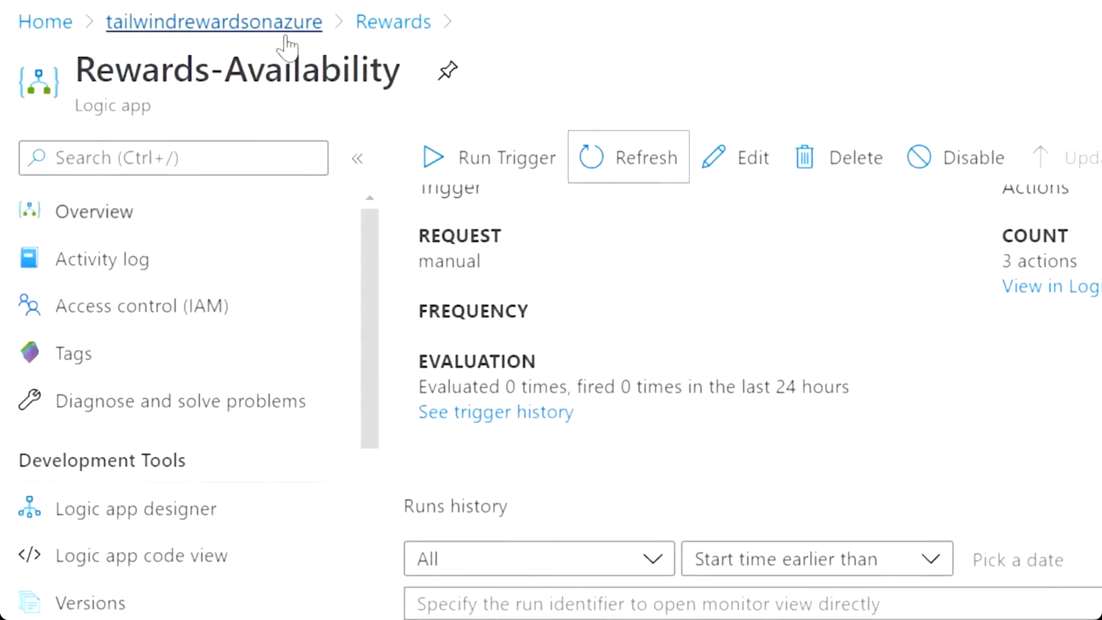
# Stop the tailwindrewardsonazure web app and refresh availability results, now showing 22 successful, 8 failed.
pyautogui.click(289, 42)
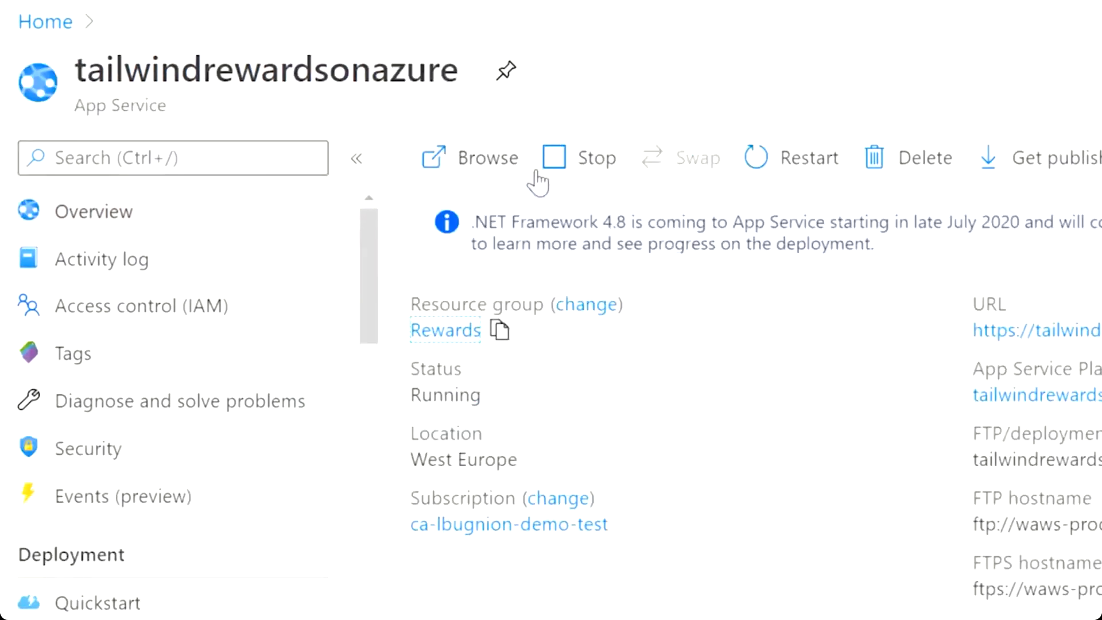
pyautogui.click(575, 168)
pyautogui.click(497, 344)
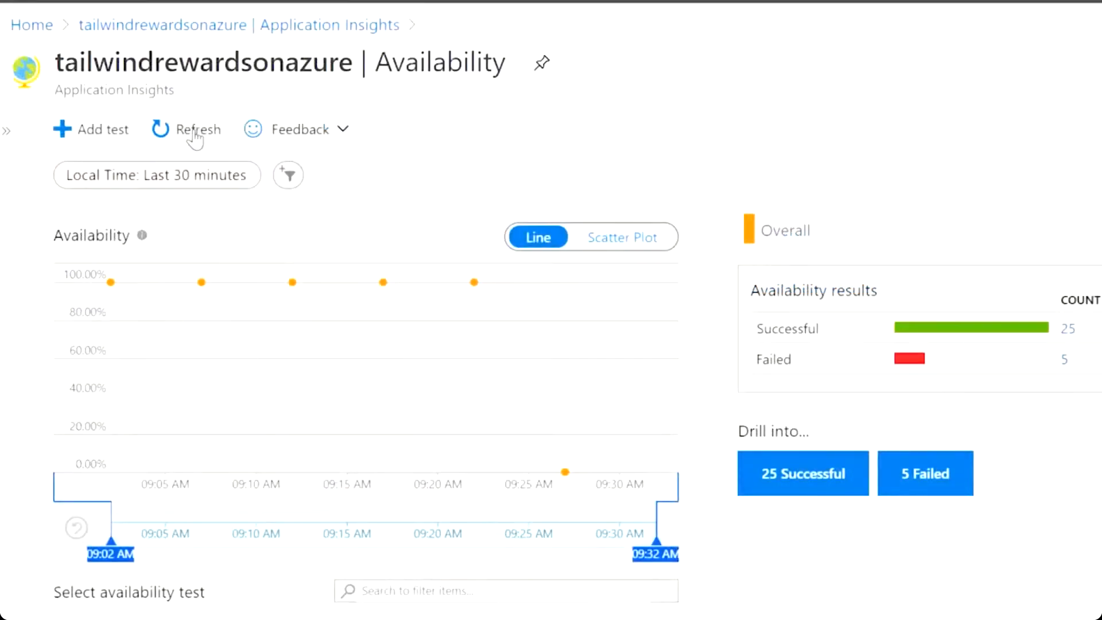
pyautogui.click(195, 133)
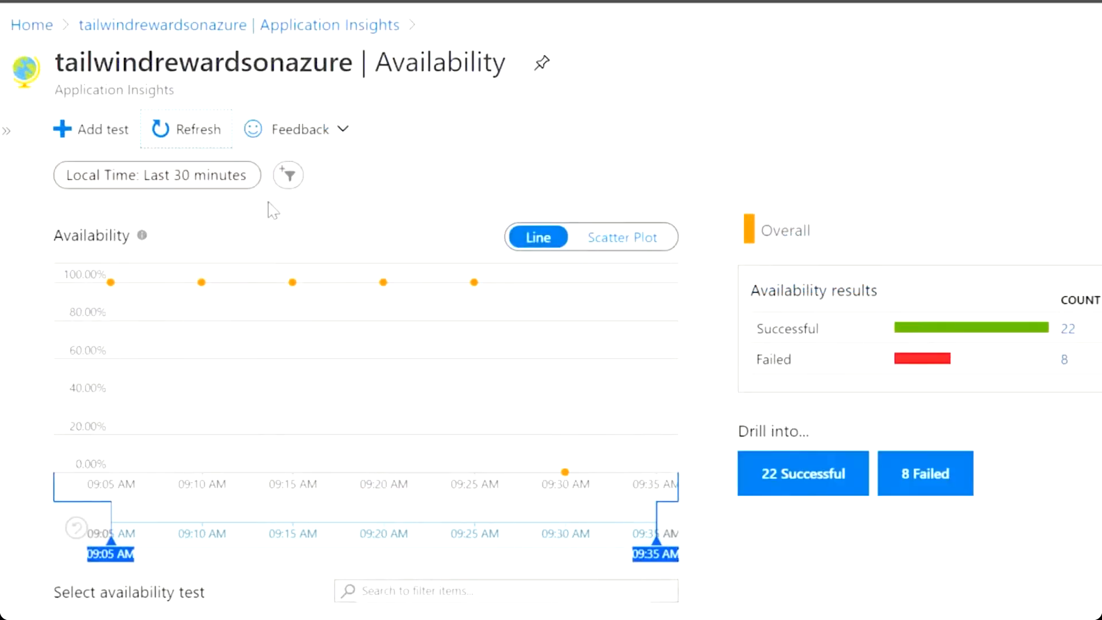
# Show the 8 failed availability results and expand Rewards-Avail-Test to see per-location results.
pyautogui.click(924, 485)
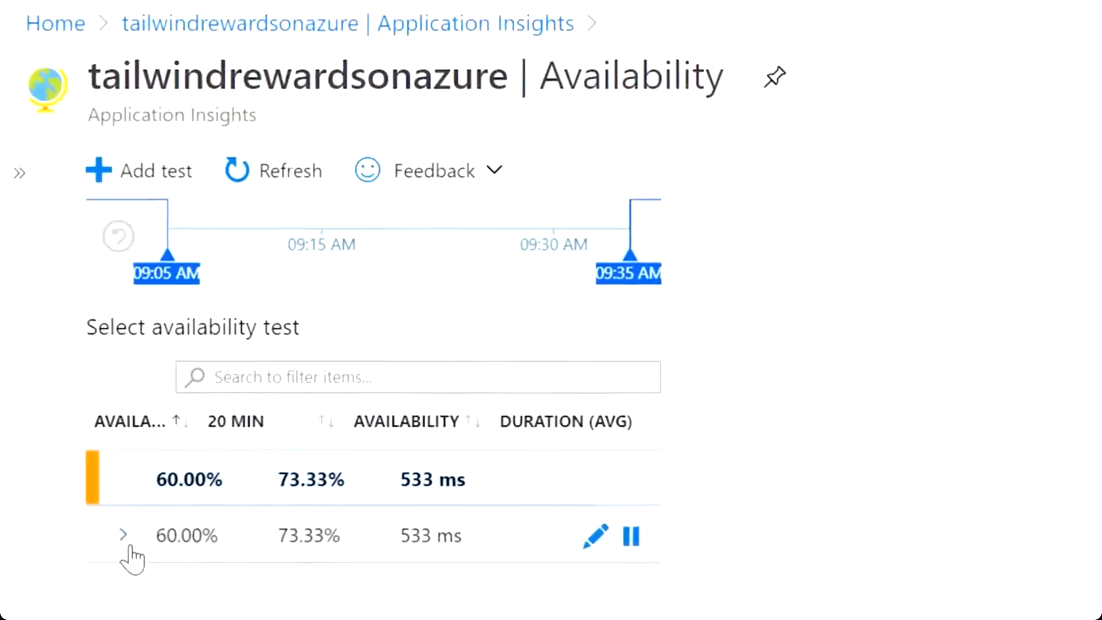
pyautogui.click(128, 537)
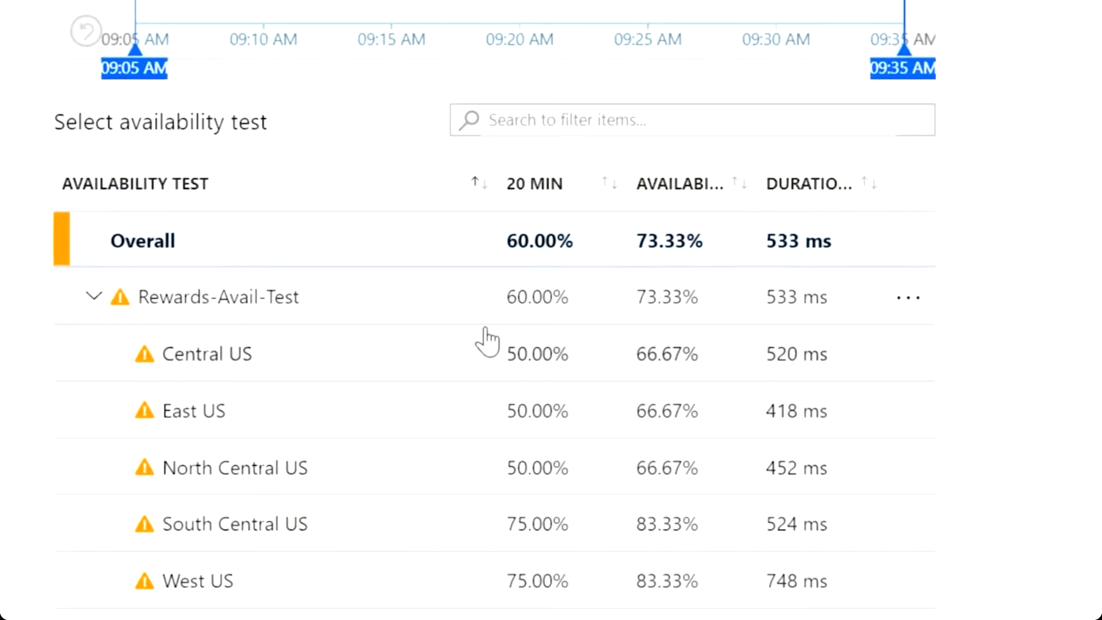
pyautogui.scroll(8, 983, 316)
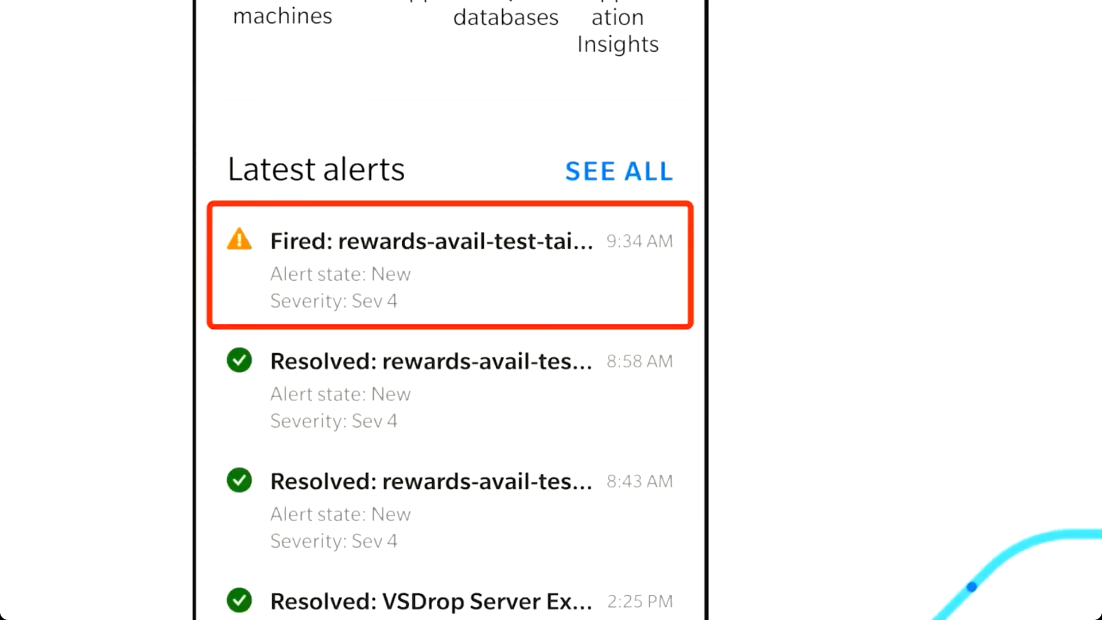
# Check the fired rewards-avail-test alert, then start the tailwindrewardsonazure web app from Recent resources.
pyautogui.click(306, 273)
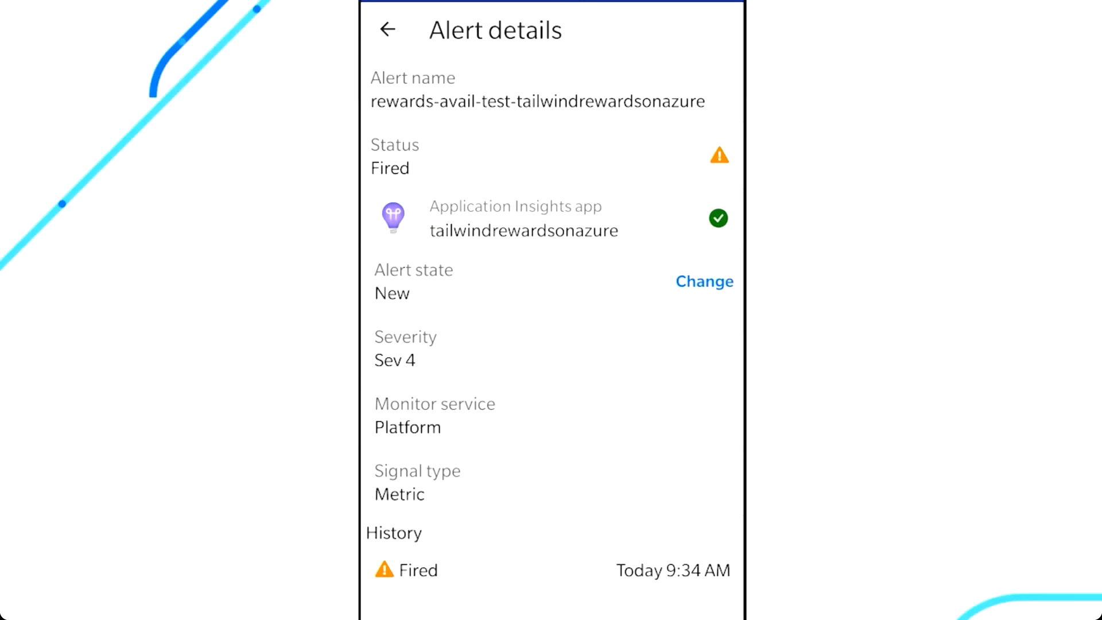
pyautogui.click(387, 28)
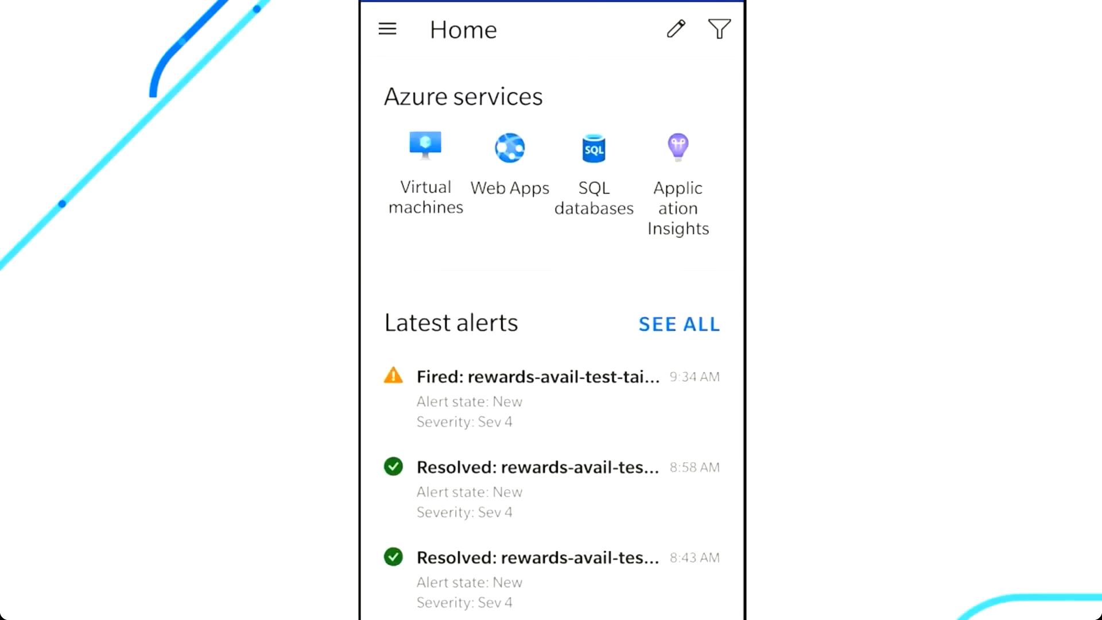
pyautogui.scroll(-9, 552, 330)
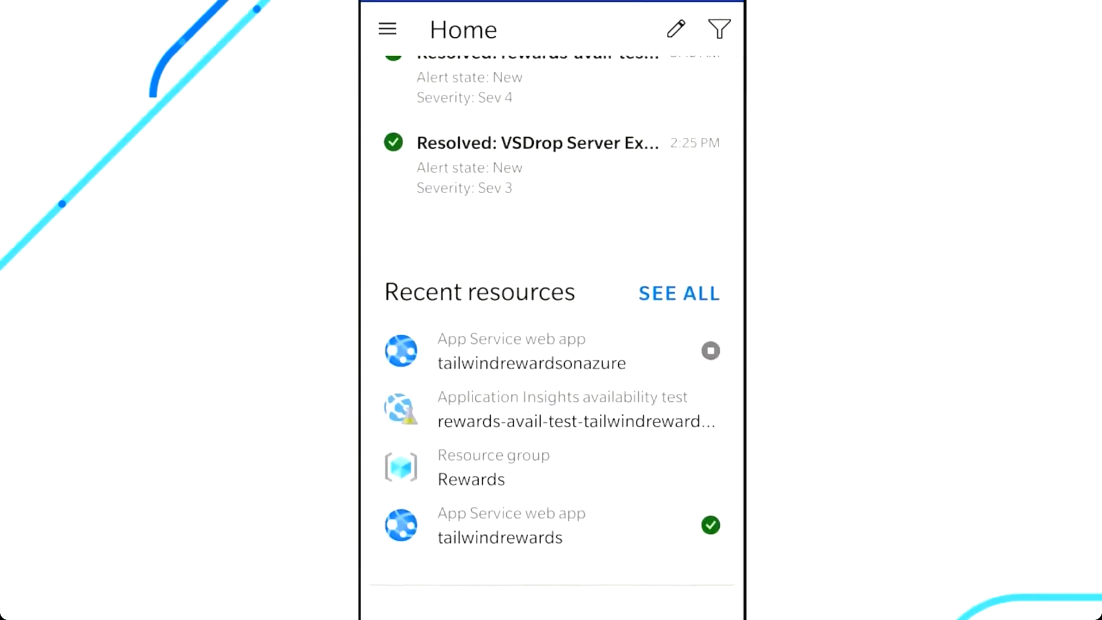
pyautogui.click(552, 351)
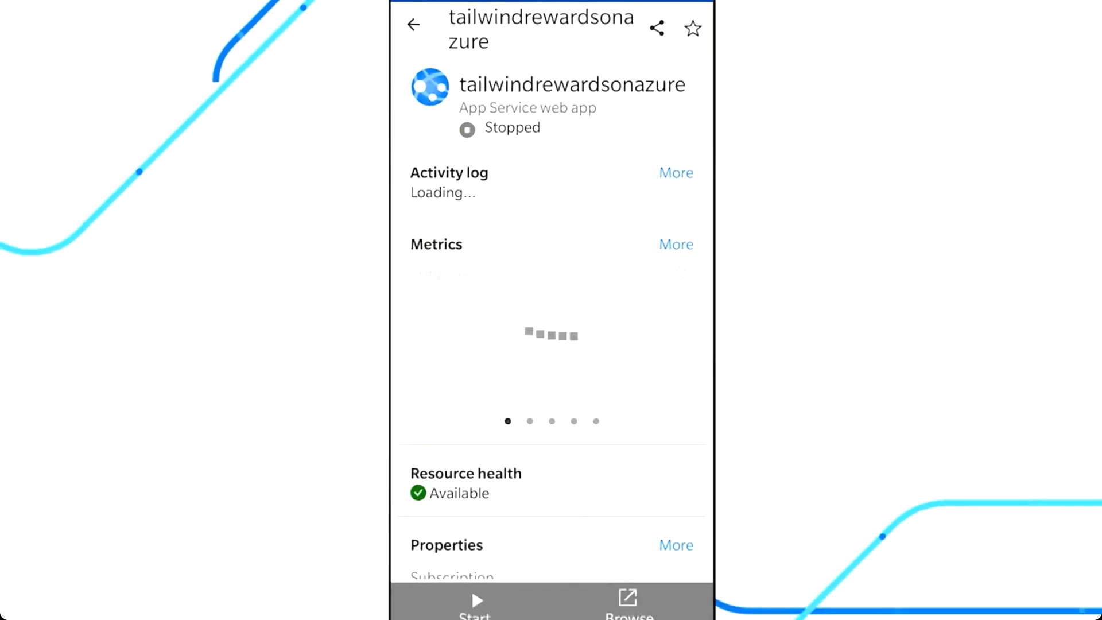
pyautogui.click(476, 594)
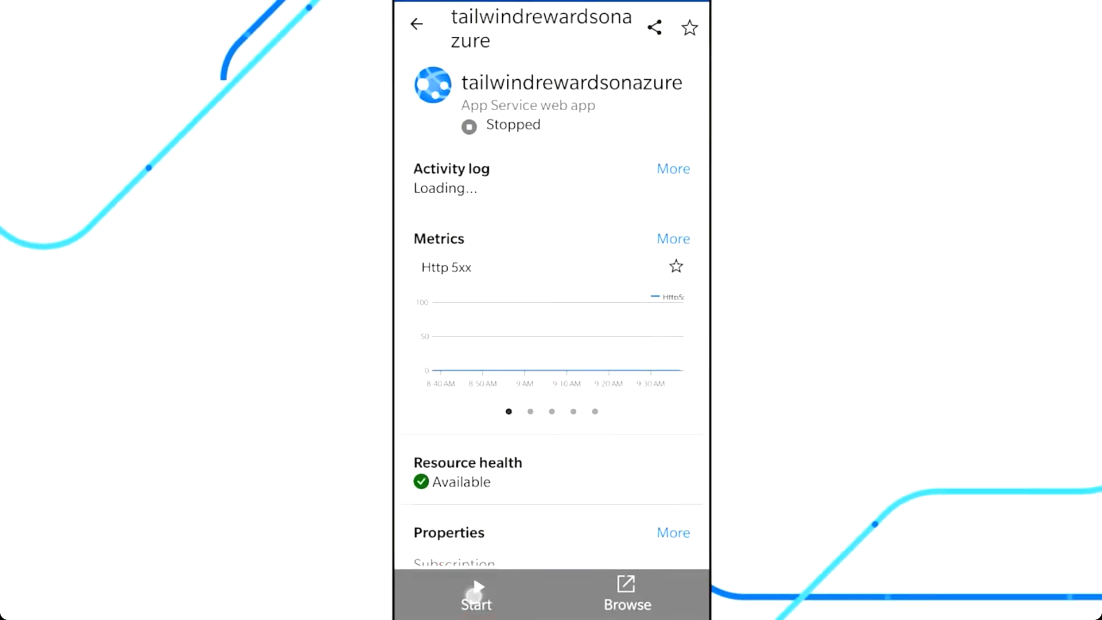
pyautogui.click(647, 330)
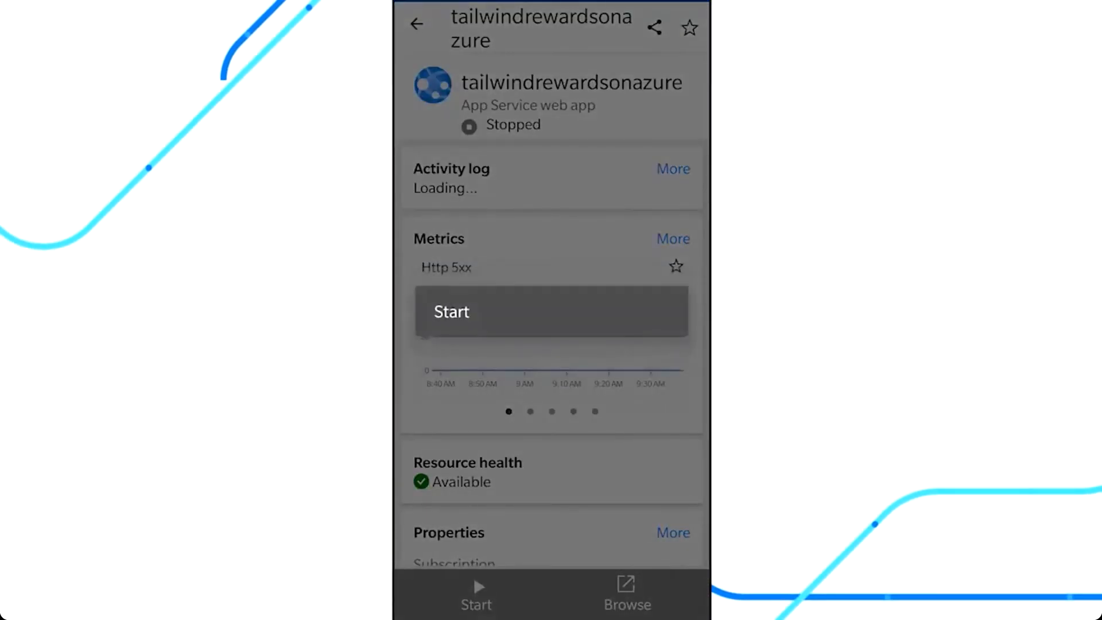